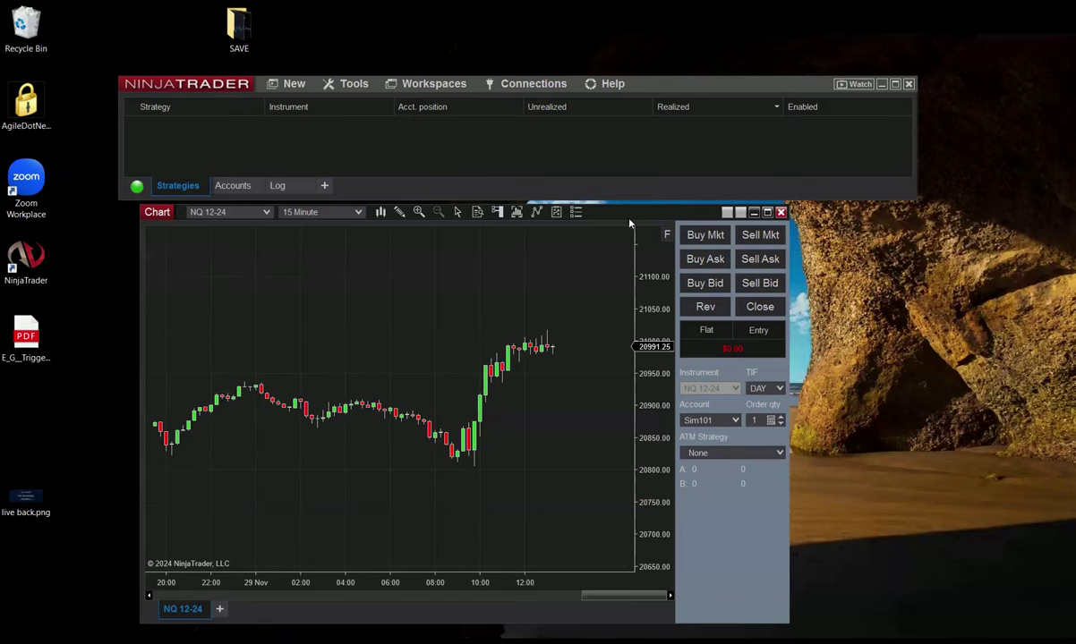
Try to connect to the Playback Connection while the live data connection is still active.
click(533, 83)
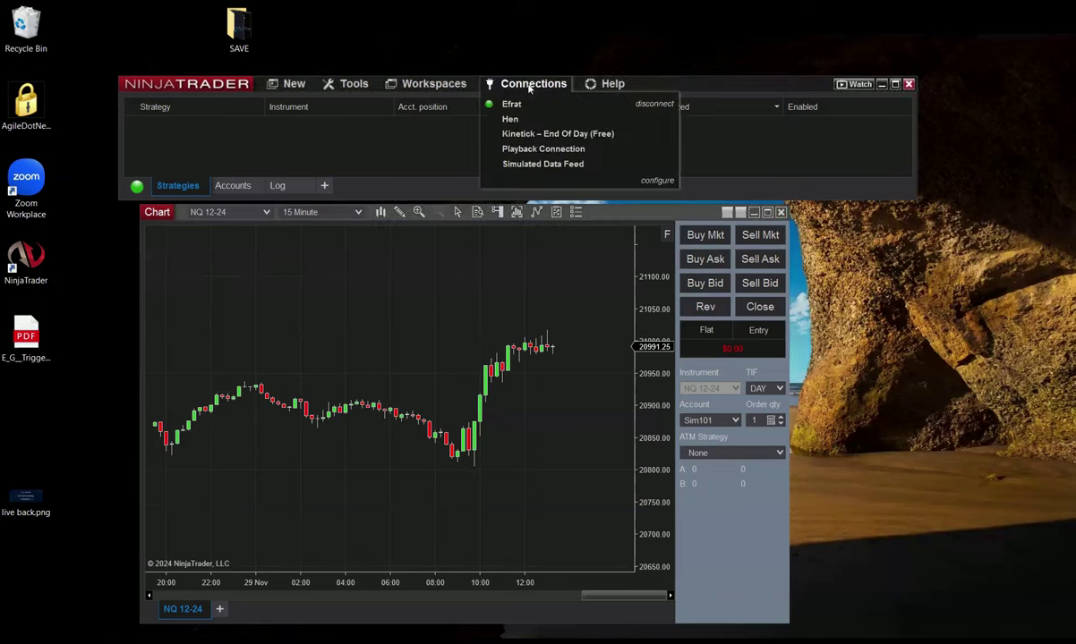
click(524, 150)
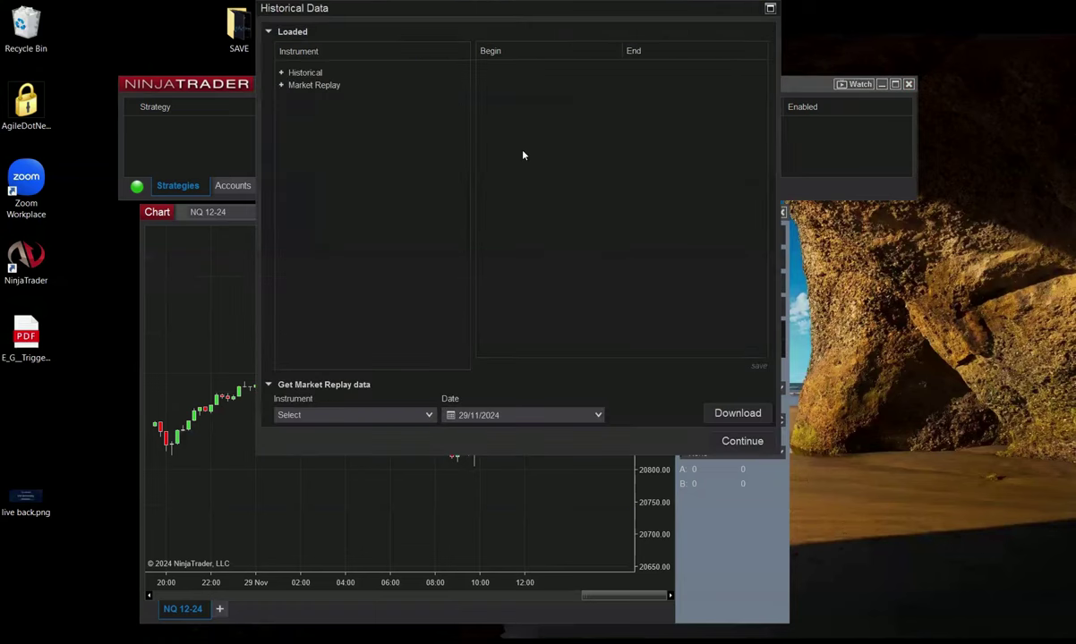
drag(287, 12, 376, 150)
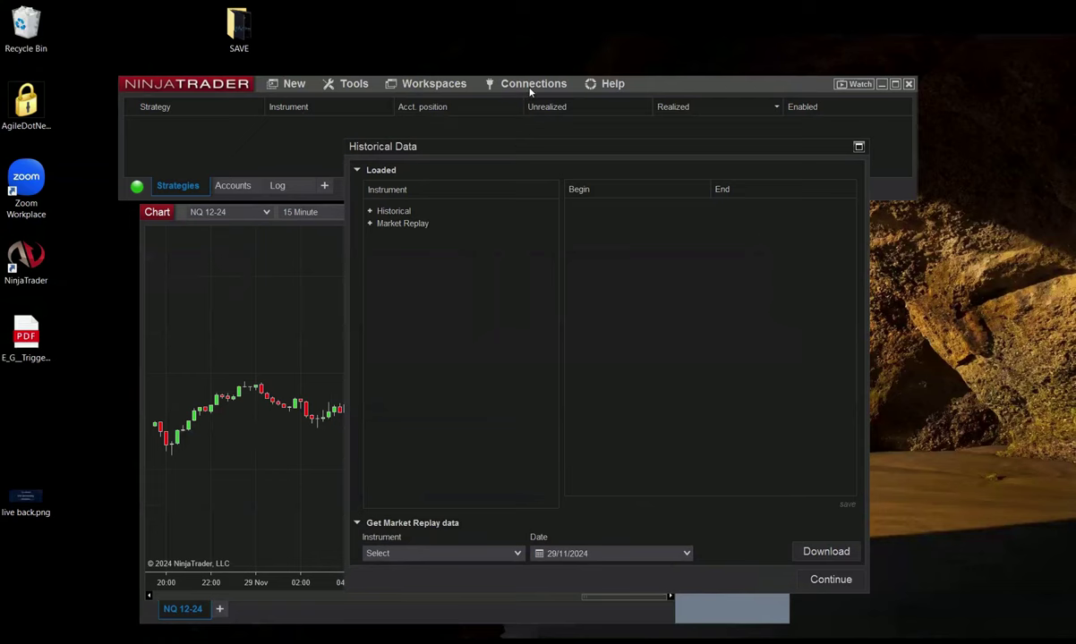
click(840, 579)
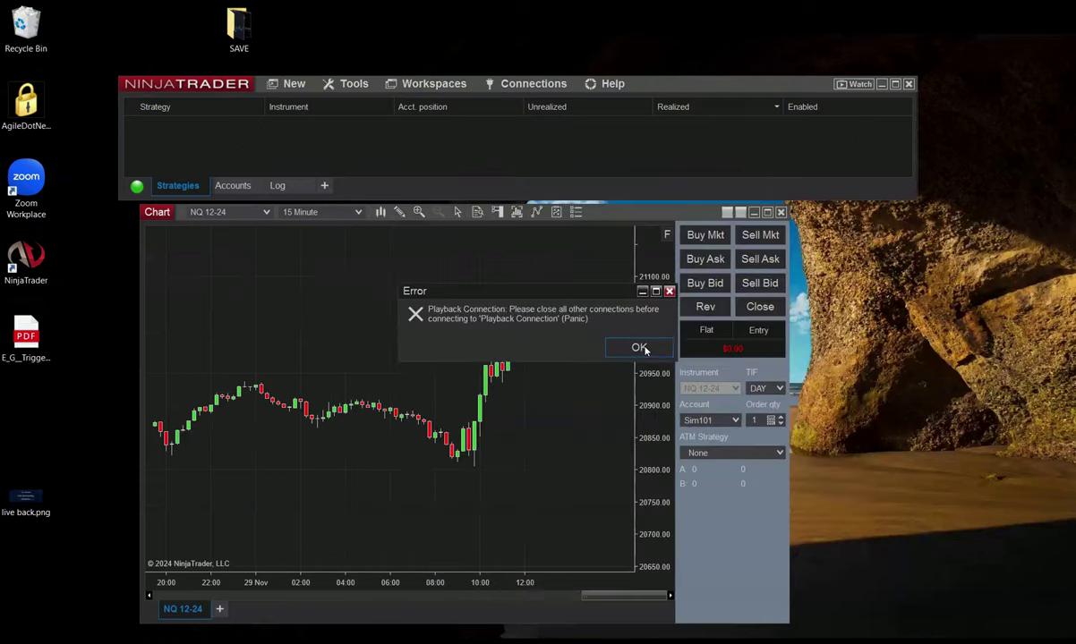
click(639, 348)
Disconnect the active live data connection and open the Playback Connection.
click(533, 83)
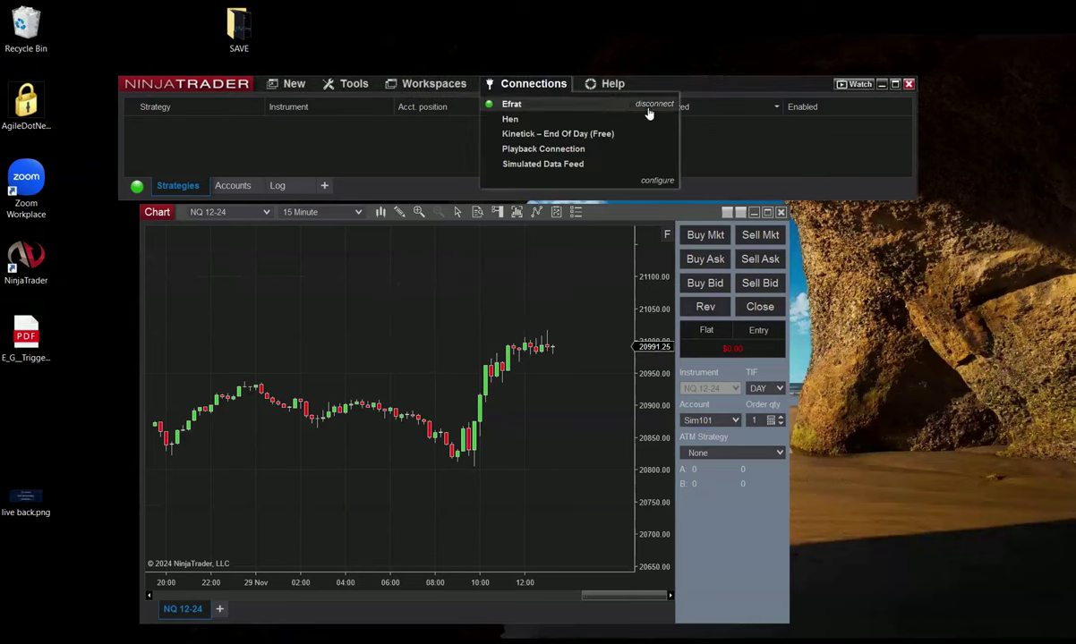
click(647, 106)
click(526, 86)
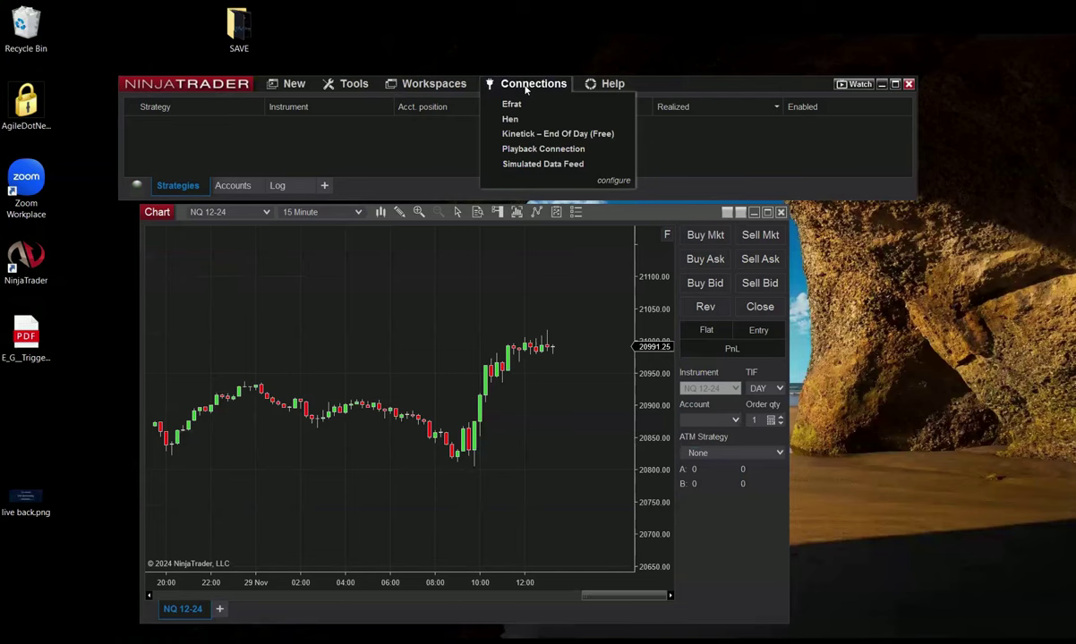
click(567, 150)
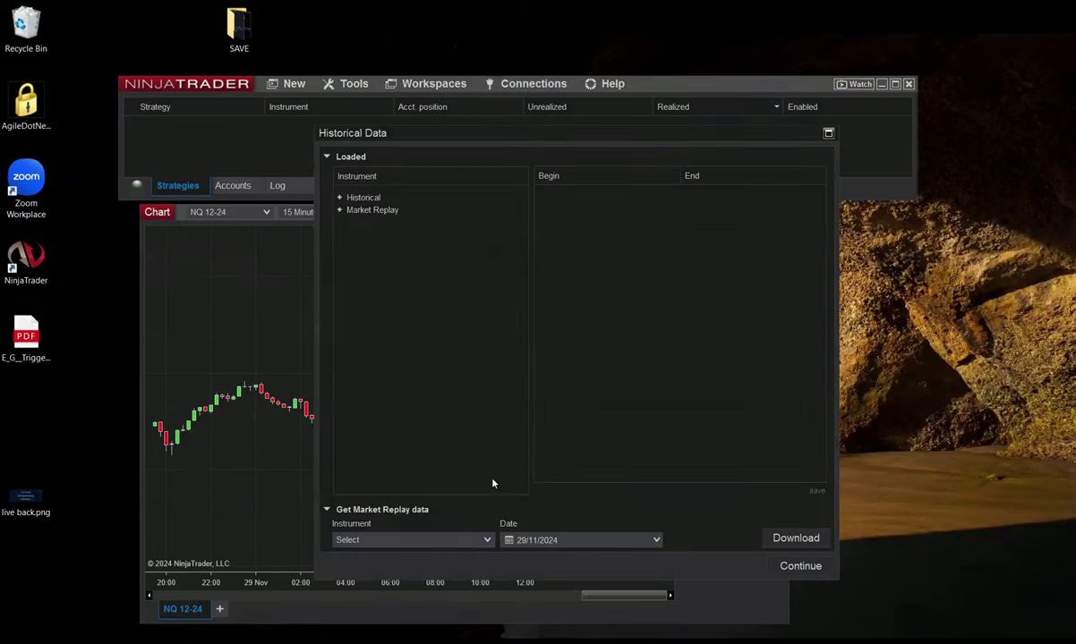
Download Market Replay data for NQ 12-24 dated 29/11/2024 and continue into the playback connection.
click(465, 539)
text(NQ)
click(423, 444)
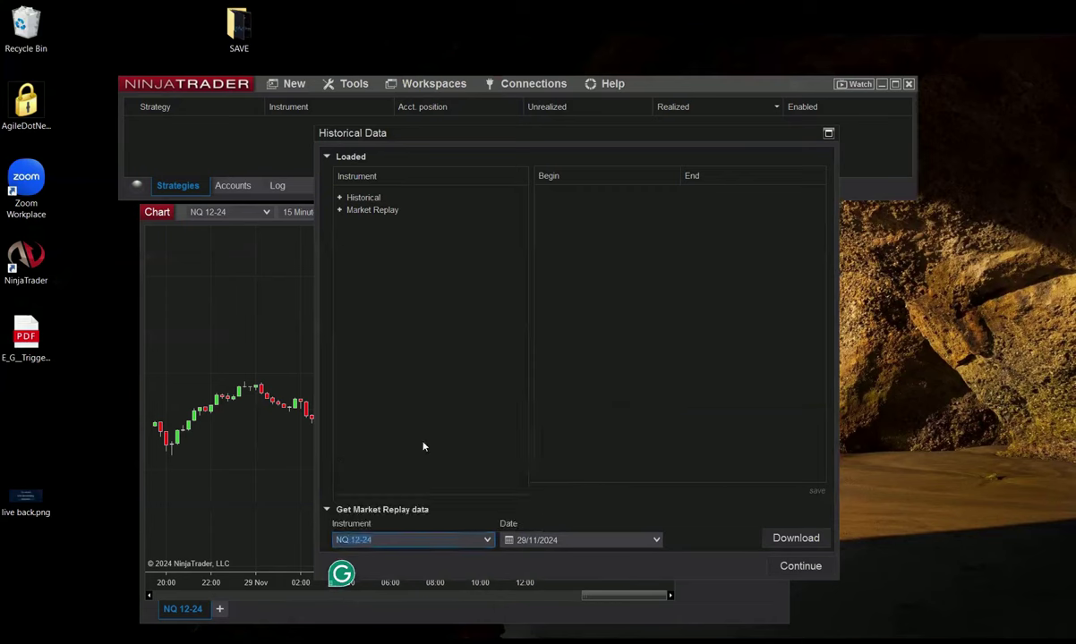
click(656, 539)
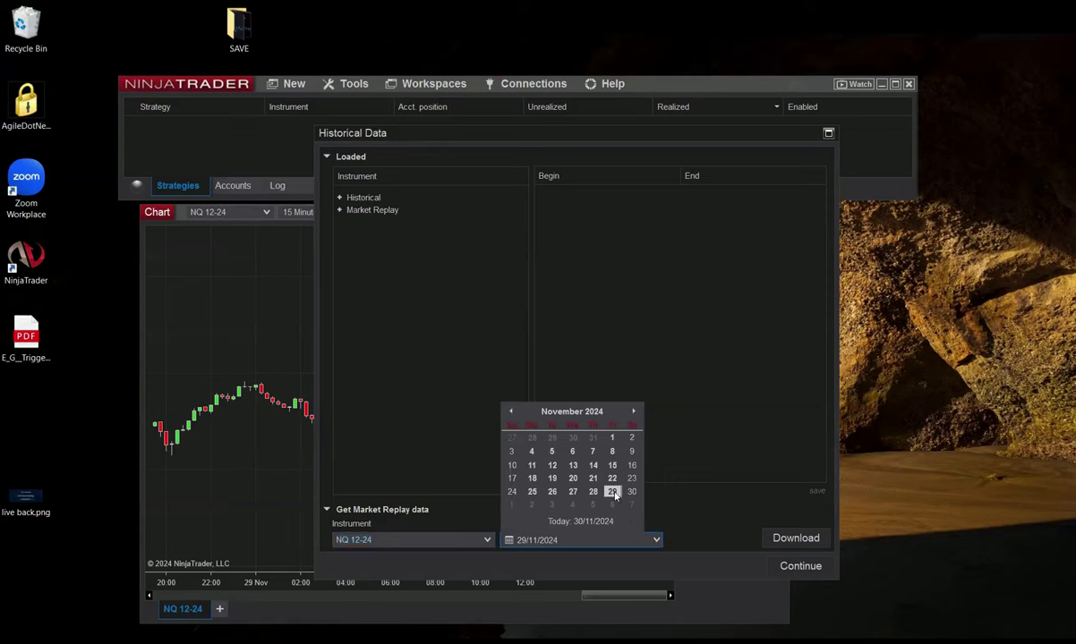
click(612, 492)
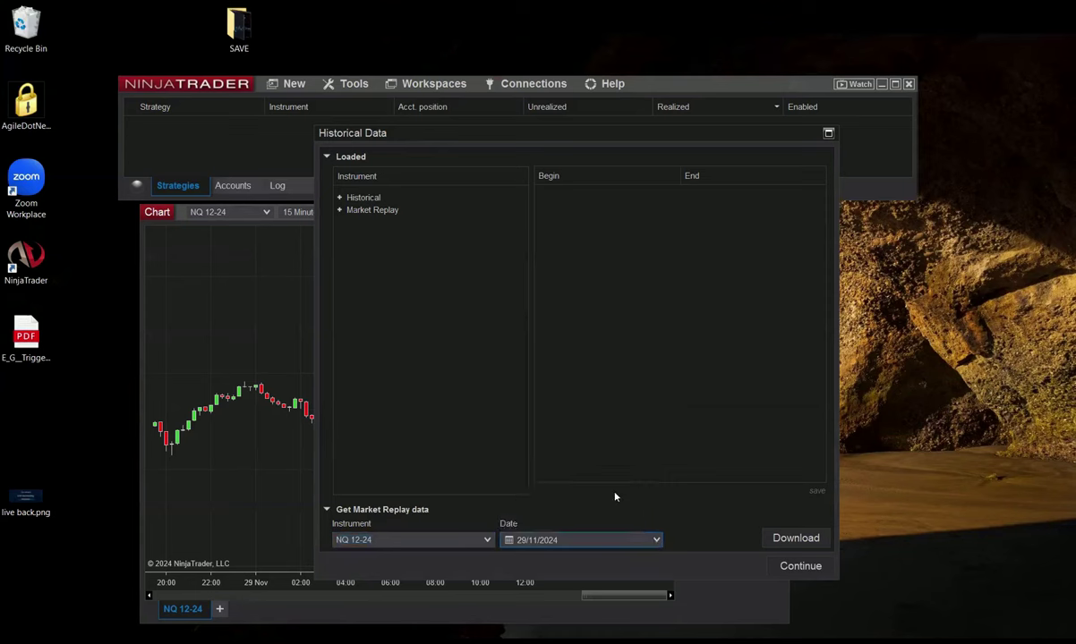
click(801, 540)
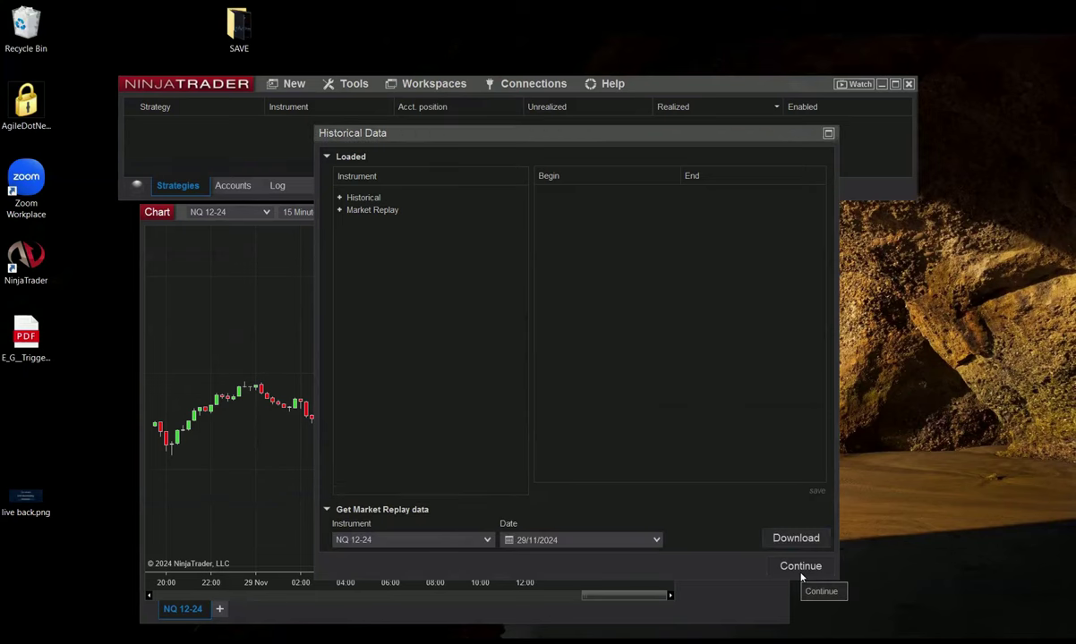
click(801, 568)
Set the playback start date to 29/11/2024 and start the market replay.
drag(999, 280, 895, 291)
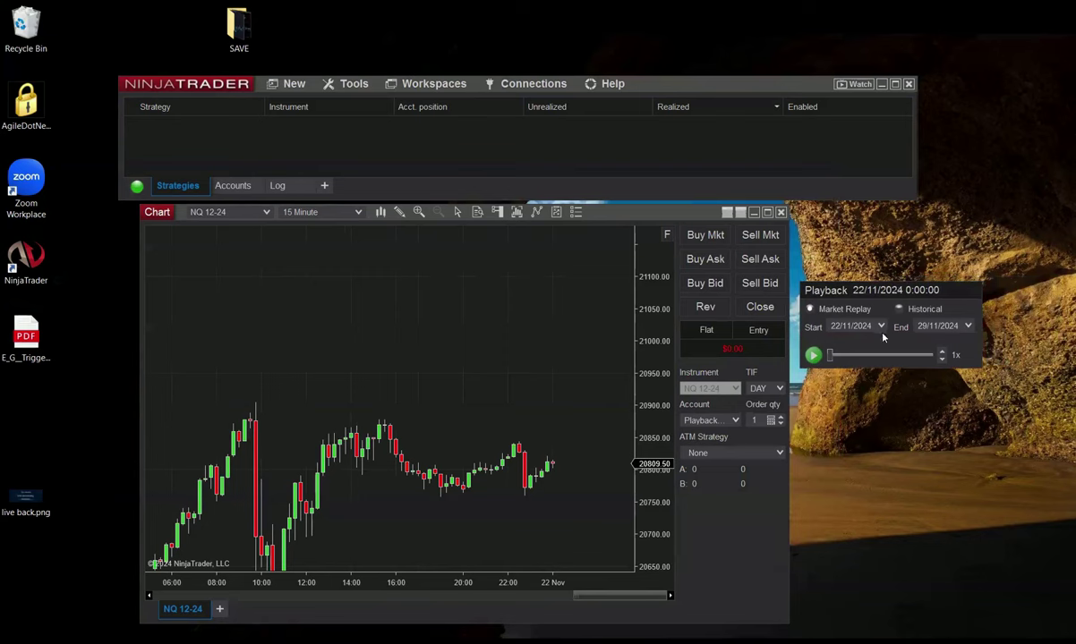
click(880, 326)
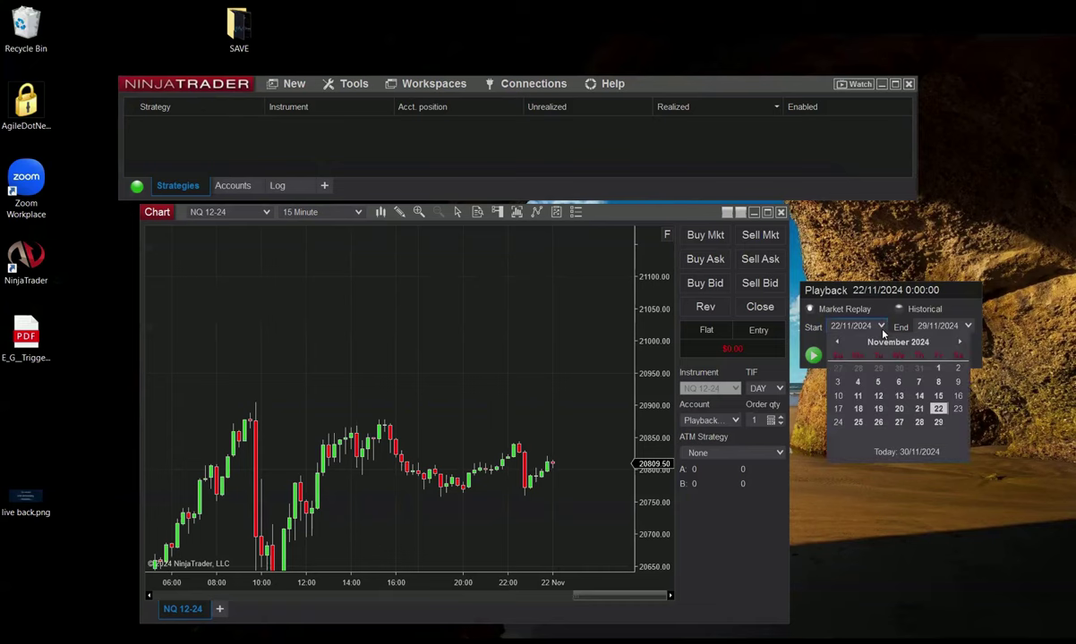
click(917, 476)
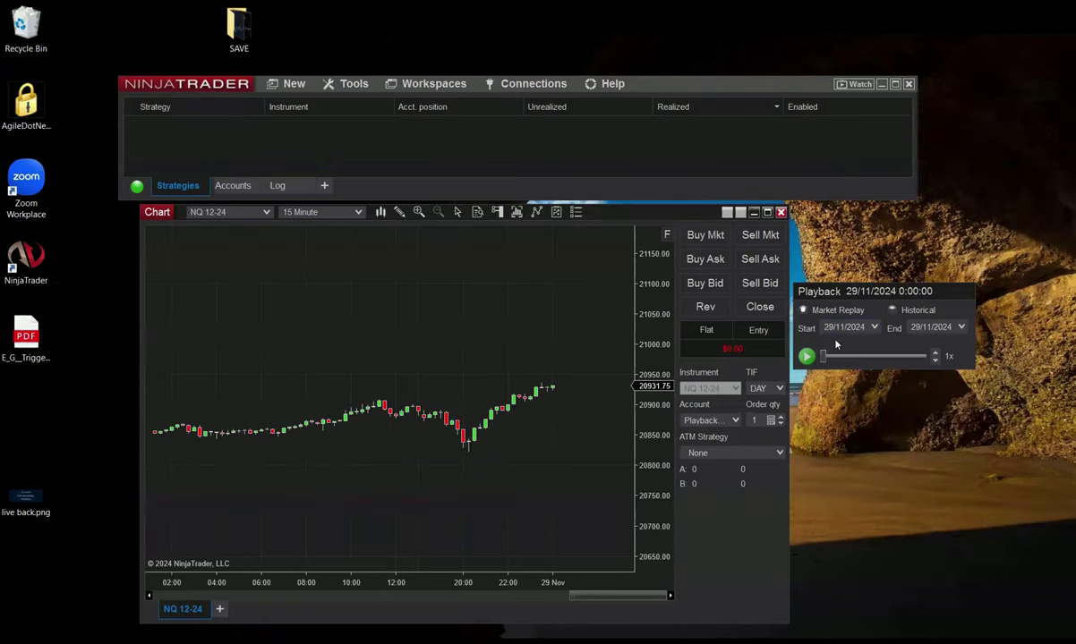
click(804, 356)
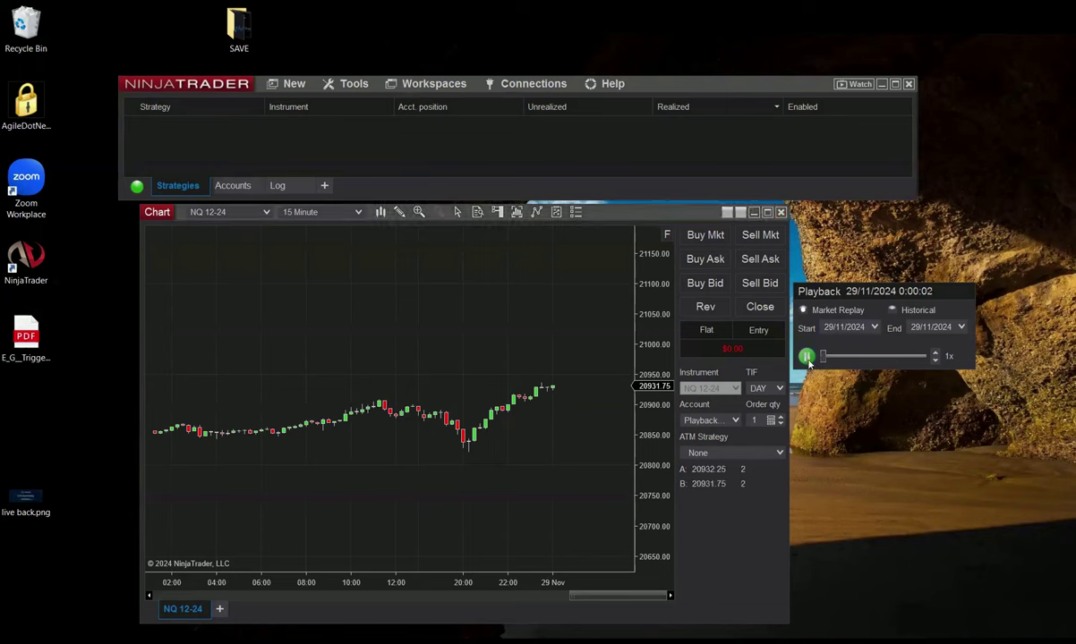
Raise the playback speed to 500x.
click(935, 356)
click(935, 356)
click(935, 356)
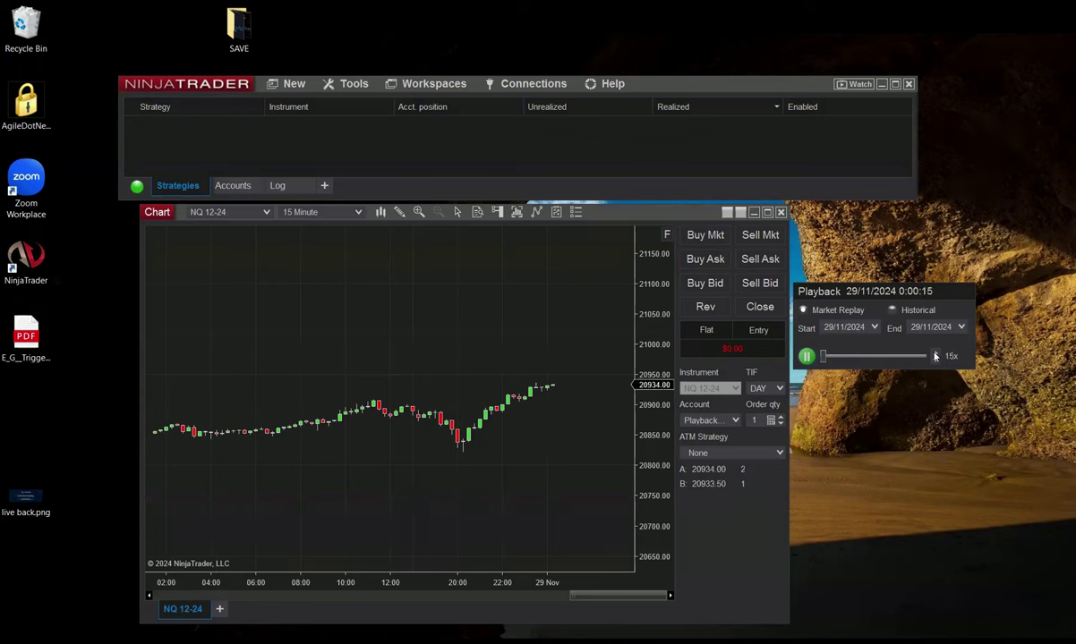
click(935, 356)
click(935, 356)
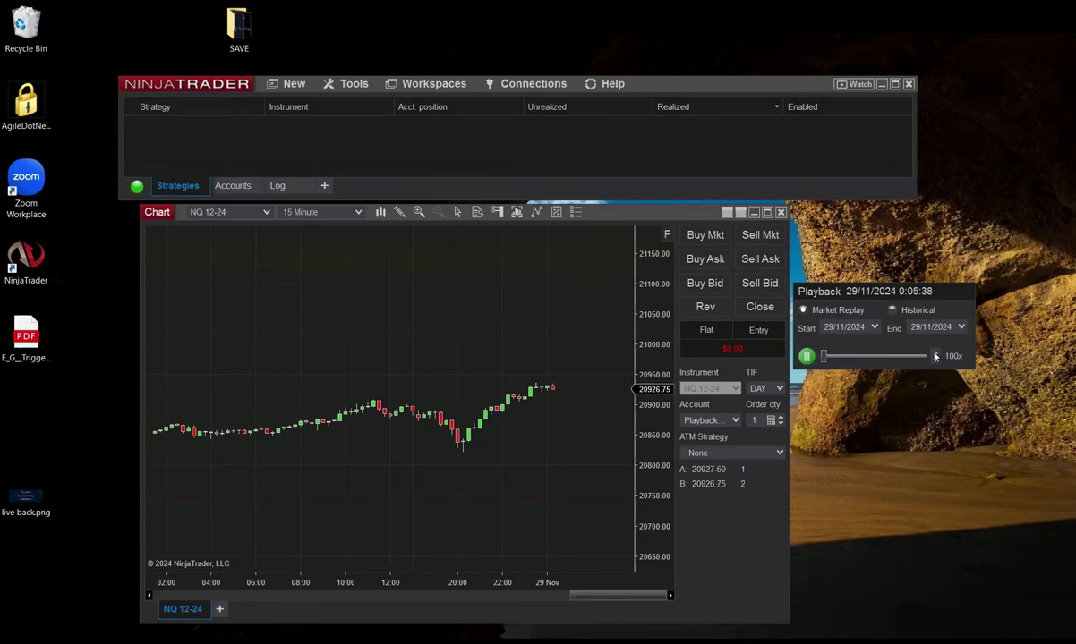
click(935, 353)
click(935, 354)
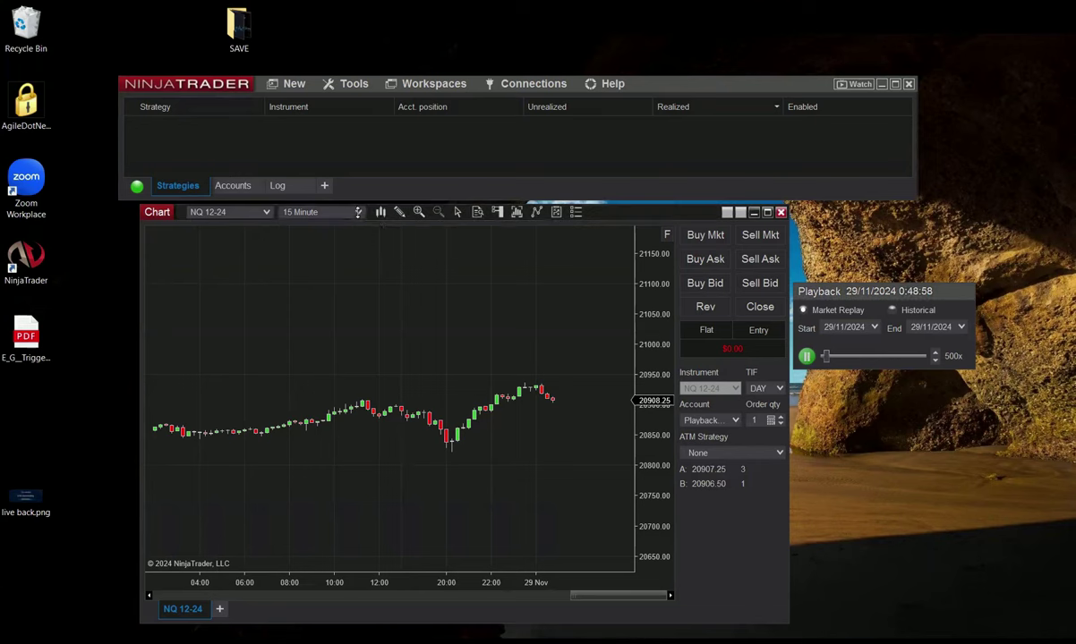
Switch the NQ 12-24 chart interval to 1 Minute and reduce the playback speed to 50x.
click(358, 212)
click(359, 230)
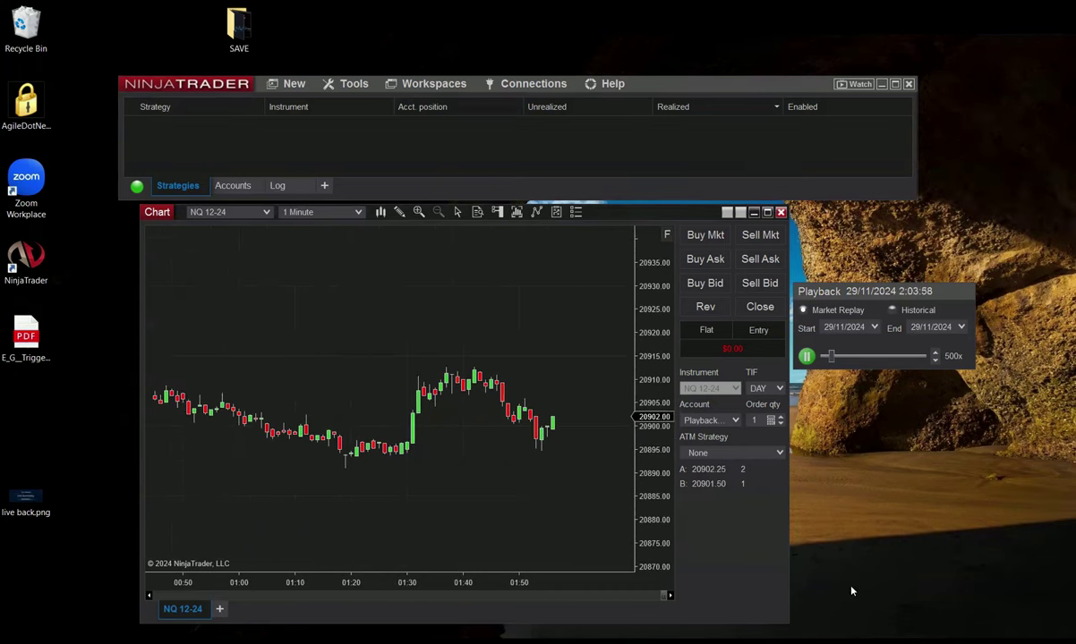
click(935, 360)
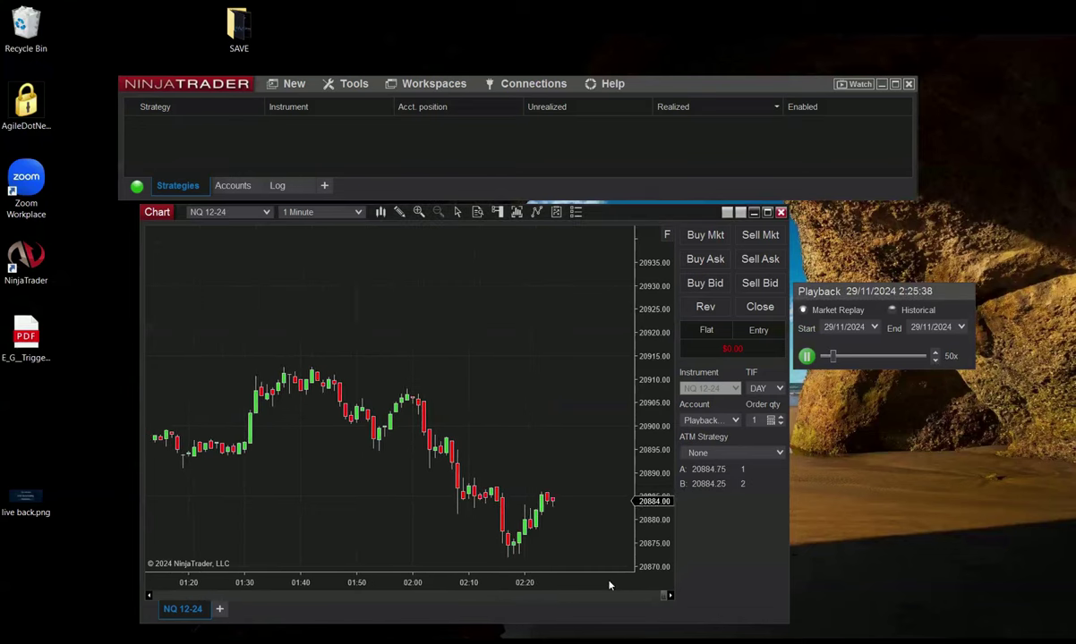
Raise the playback speed to 100x and pause the replay.
drag(580, 583, 599, 491)
drag(654, 313, 610, 430)
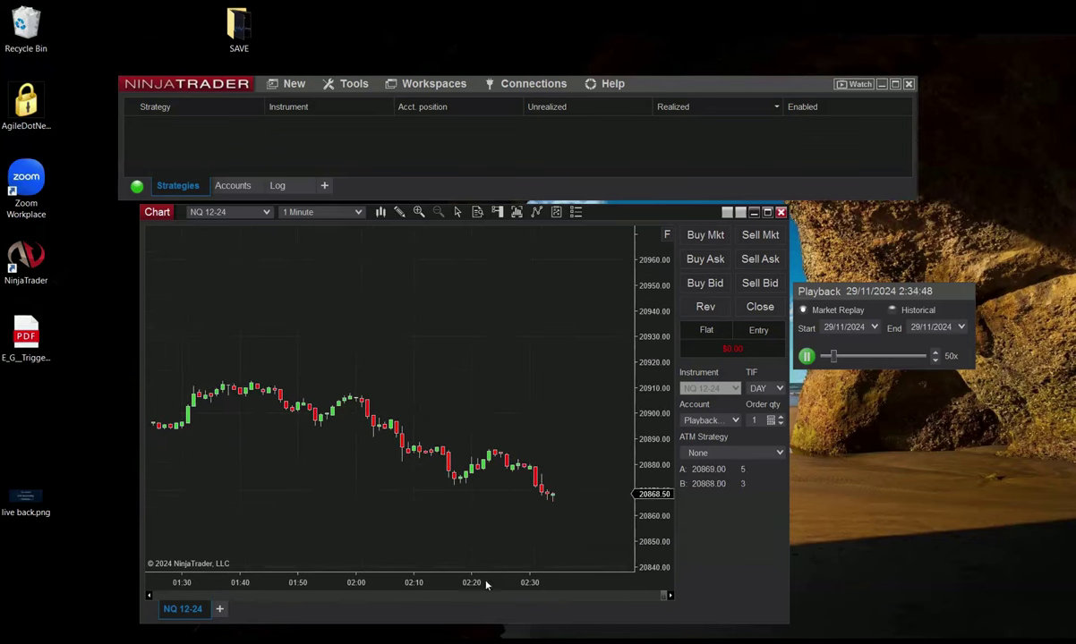
click(936, 357)
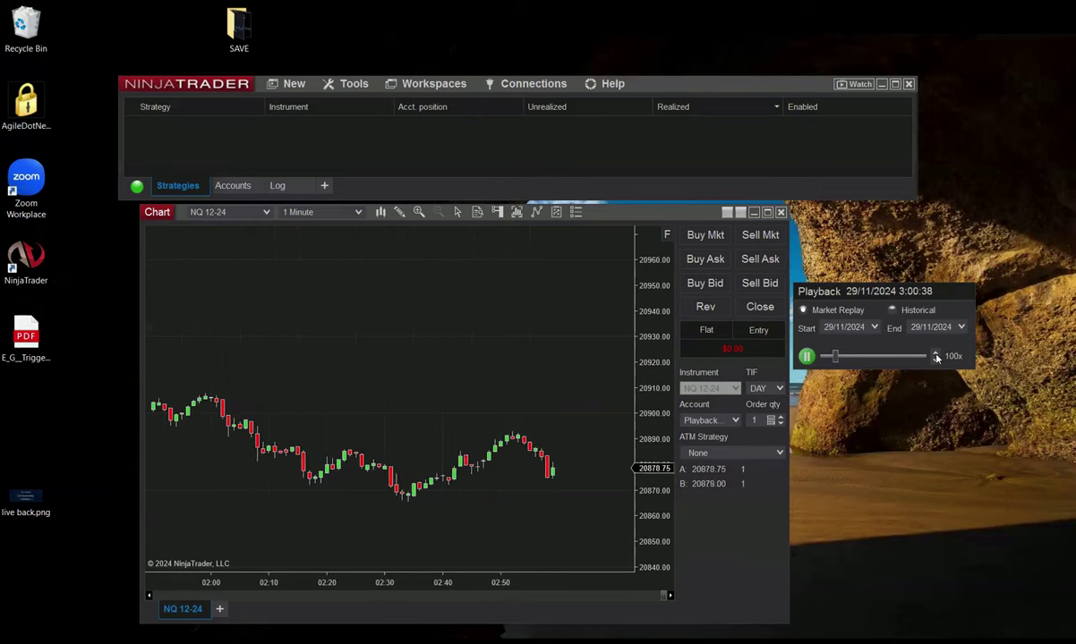
click(807, 357)
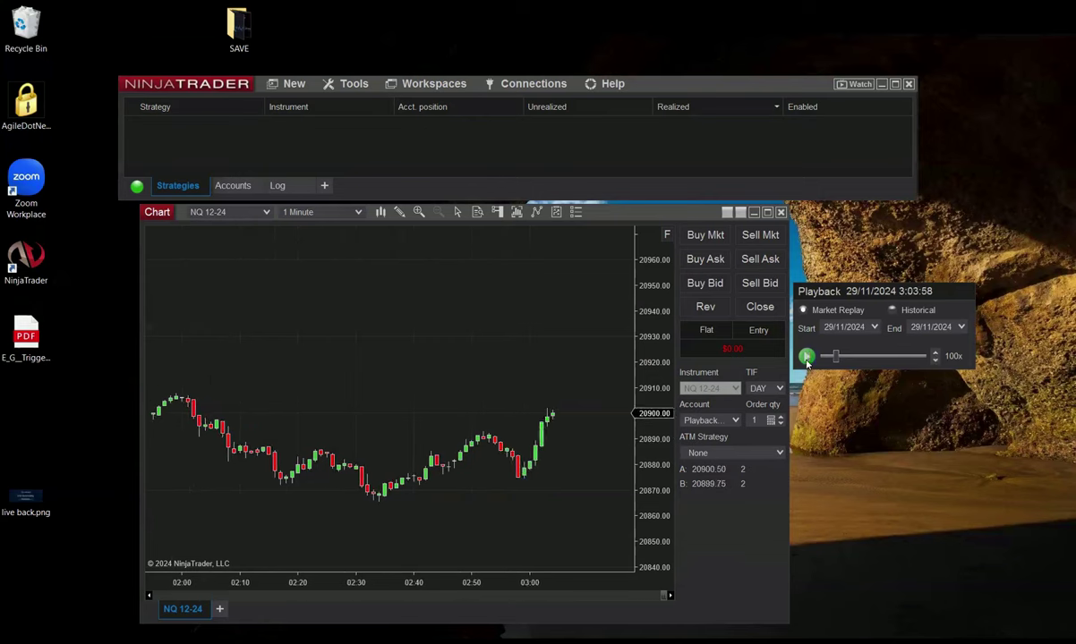
Move the playback position to about 1:27, forward to about 6:49, and back to 0:00:00 on 29/11/2024.
drag(836, 360, 830, 360)
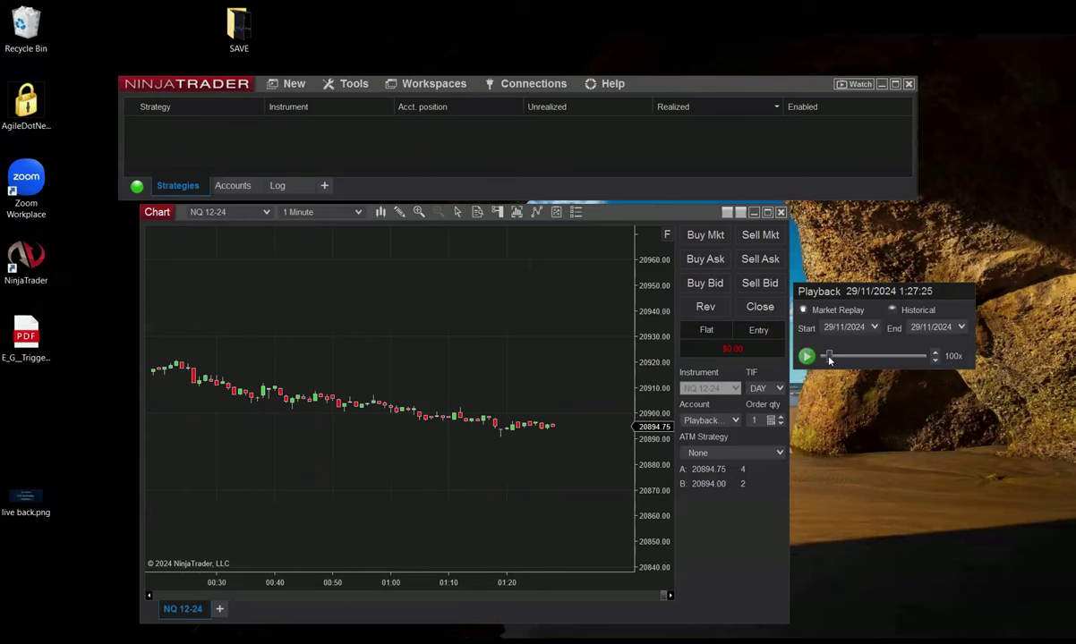
drag(830, 360, 853, 360)
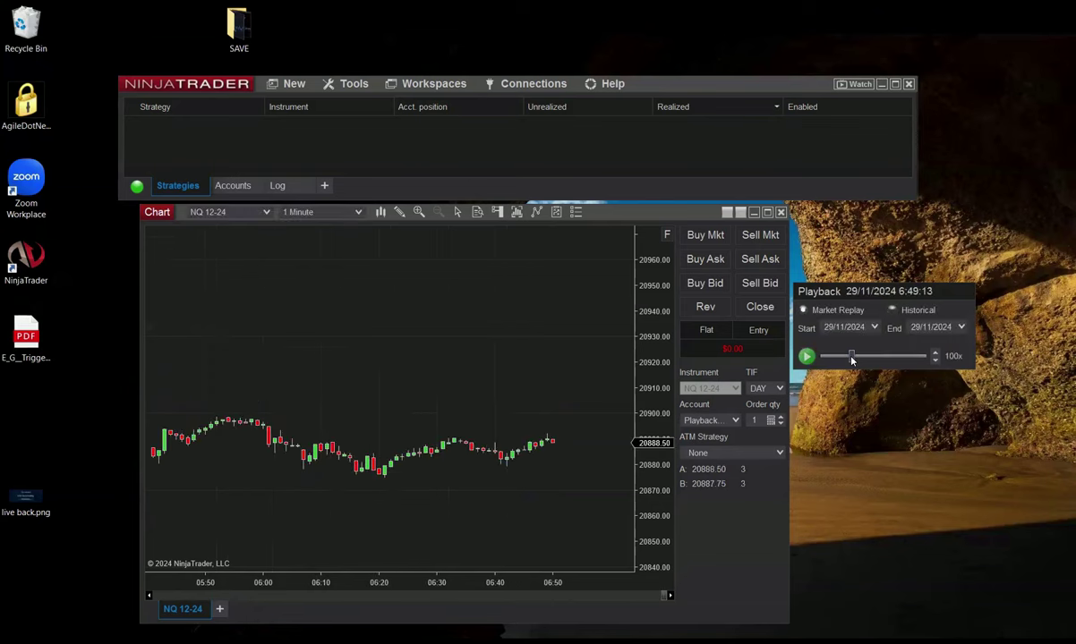
drag(851, 360, 769, 356)
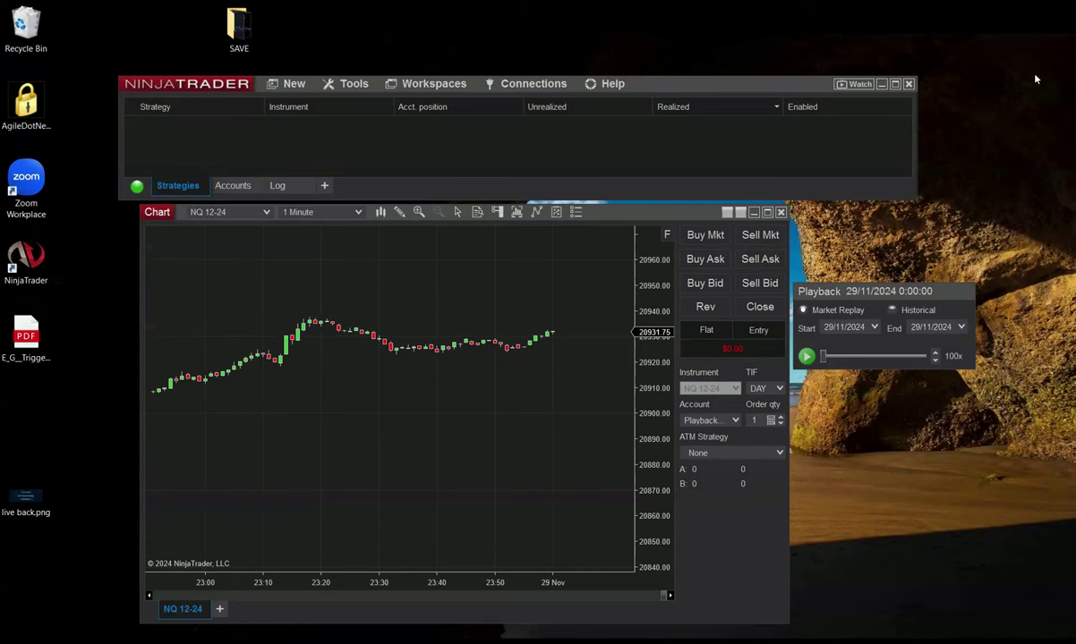
Add the E.G. Dynamic FVG (ICT) indicator to the chart's configured indicators.
click(512, 86)
right_click(412, 259)
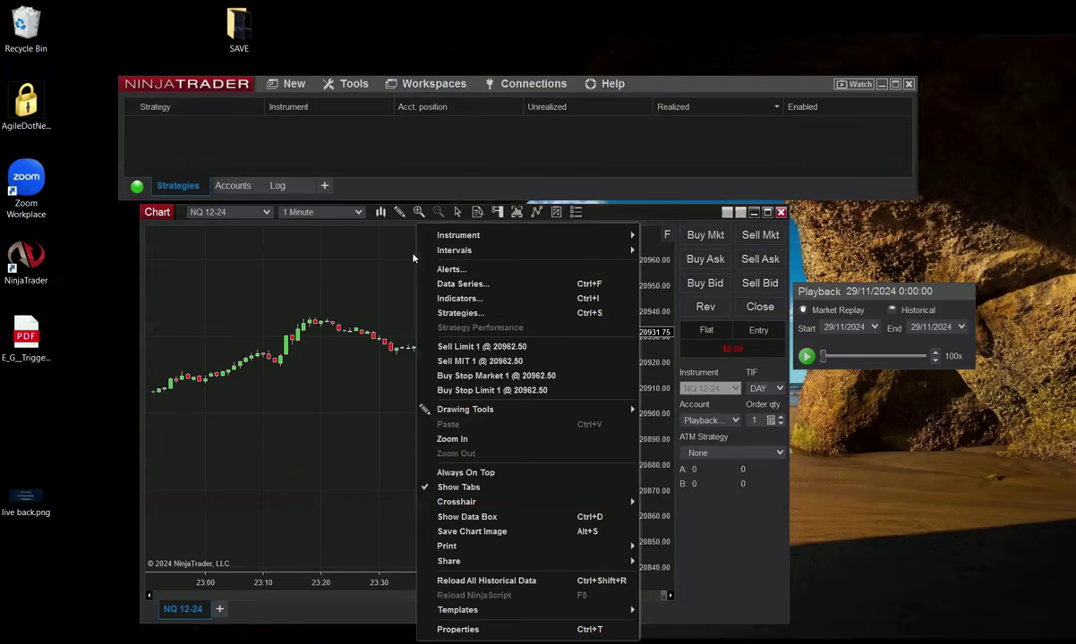
click(453, 299)
scroll(320, 277, down, 8)
scroll(318, 278, down, 6)
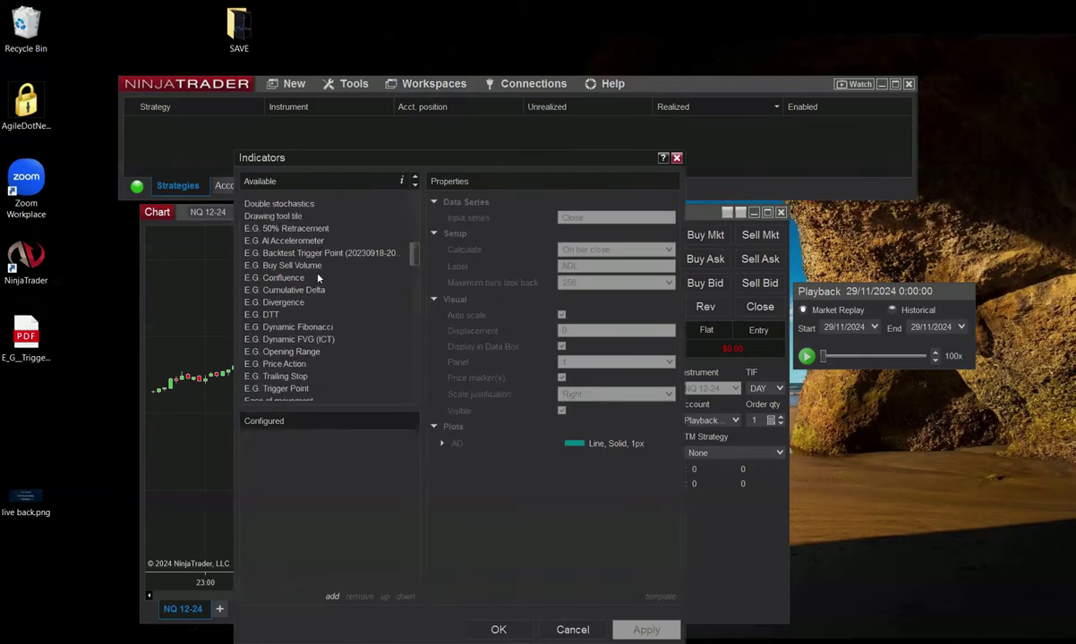
scroll(317, 278, down, 1)
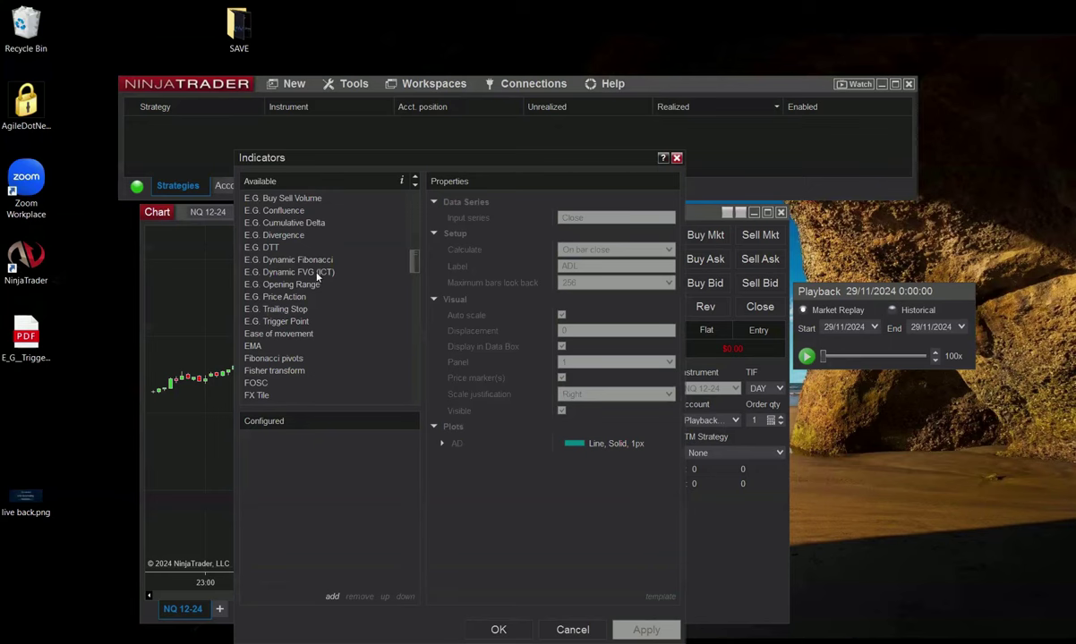
double_click(317, 273)
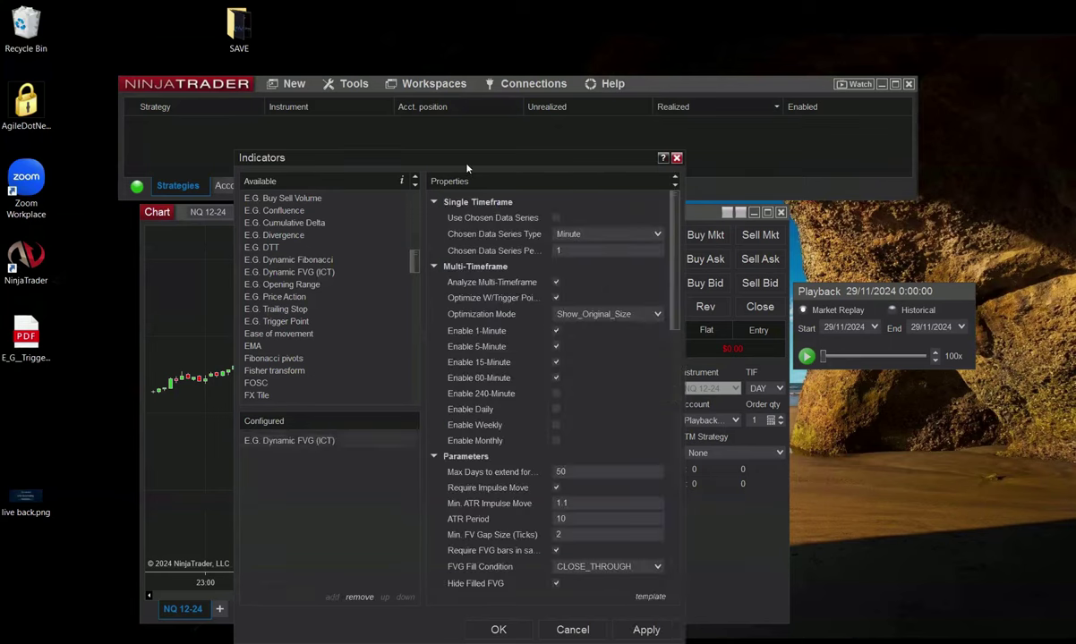
Turn off trigger point optimization for the E.G. Dynamic FVG (ICT) indicator and load it on the chart.
drag(437, 152, 412, 95)
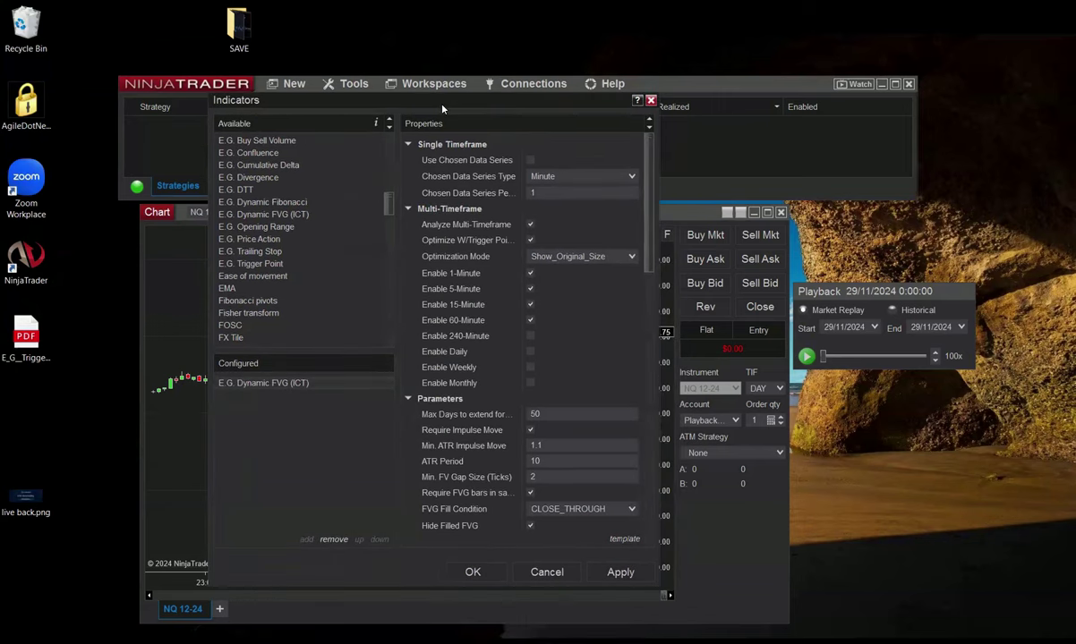
click(531, 241)
click(499, 575)
right_click(471, 541)
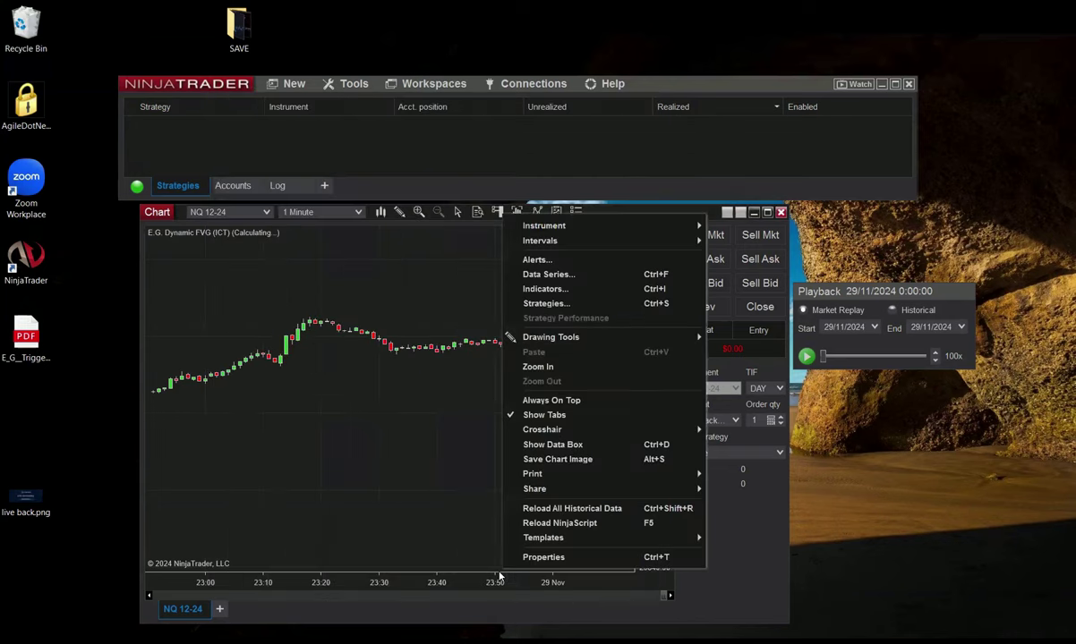
click(449, 535)
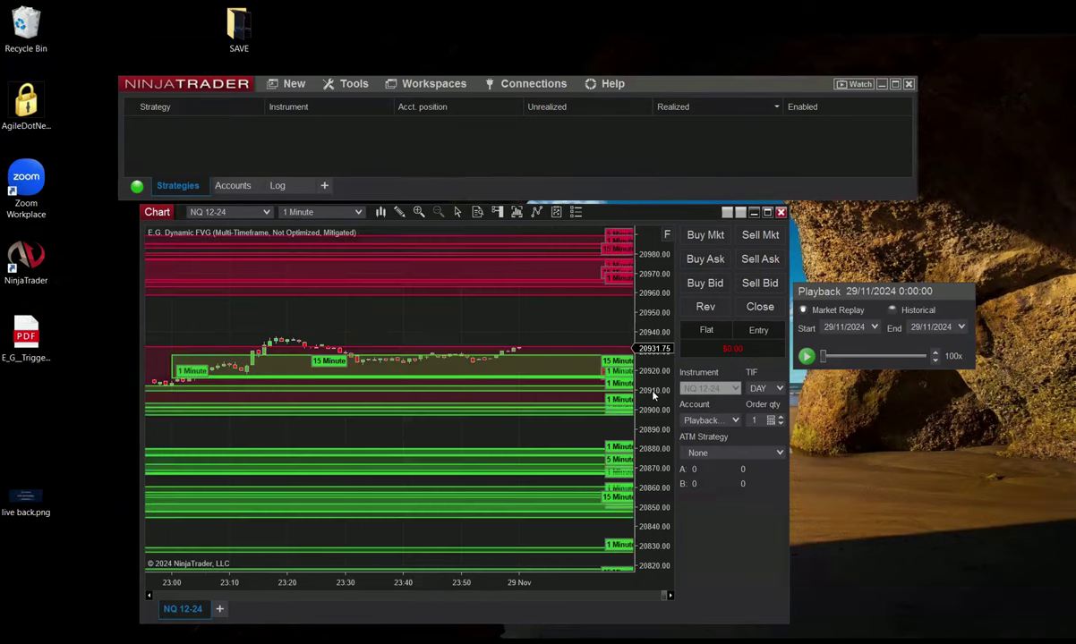
Examine the 1-, 5- and 15-minute FVG zones around the current price at several price scales.
drag(653, 395, 653, 555)
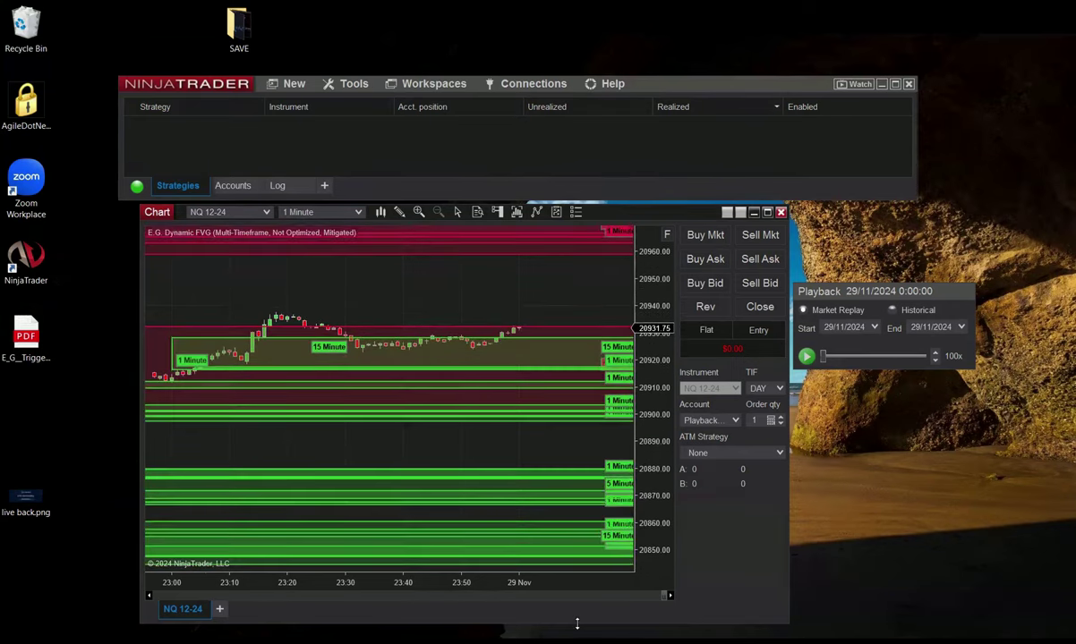
drag(576, 481, 523, 432)
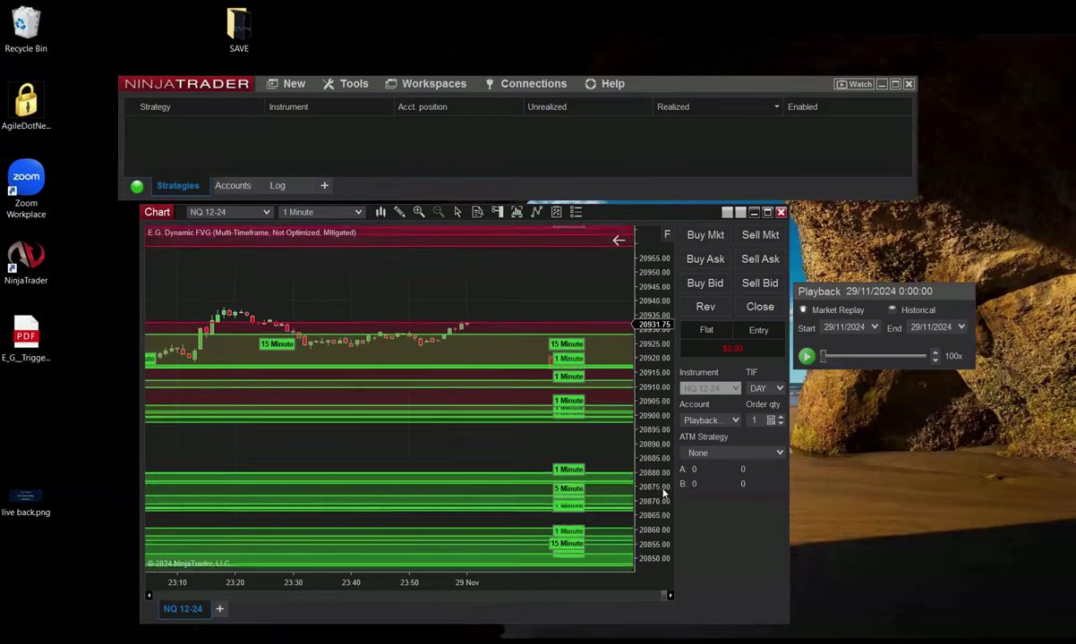
drag(663, 489, 650, 454)
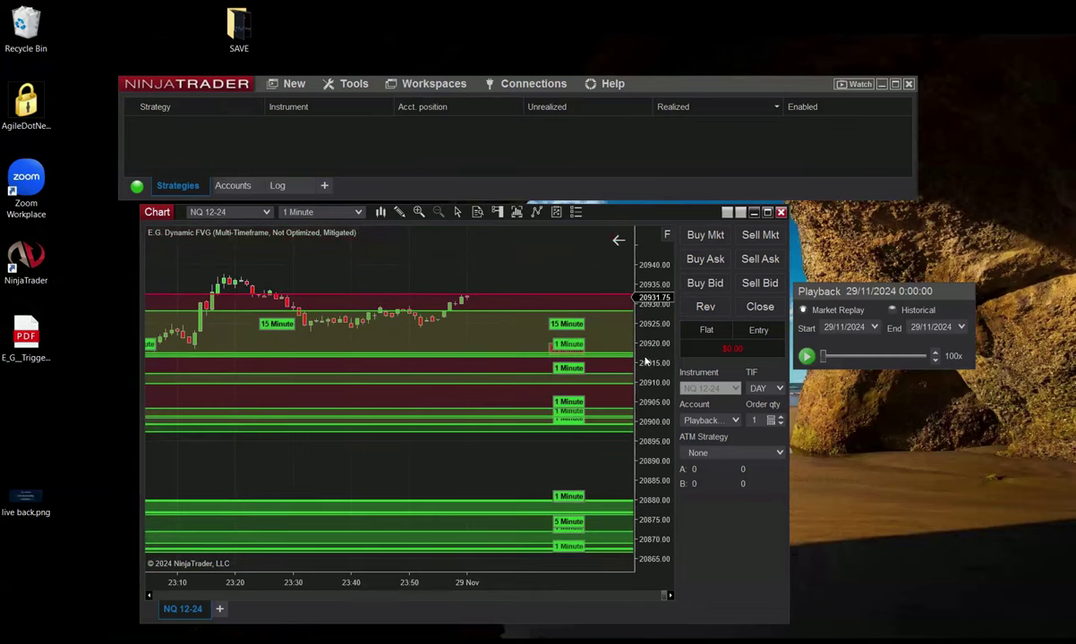
mouse_move(646, 374)
mouse_down()
mouse_move(645, 396)
mouse_move(646, 387)
mouse_up()
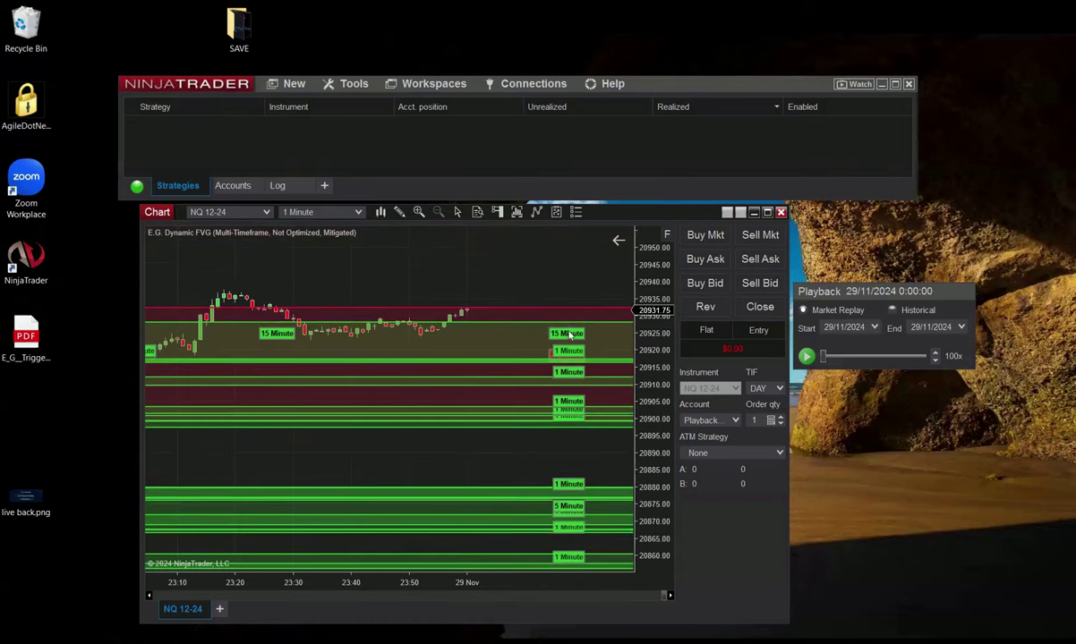
drag(637, 422, 638, 388)
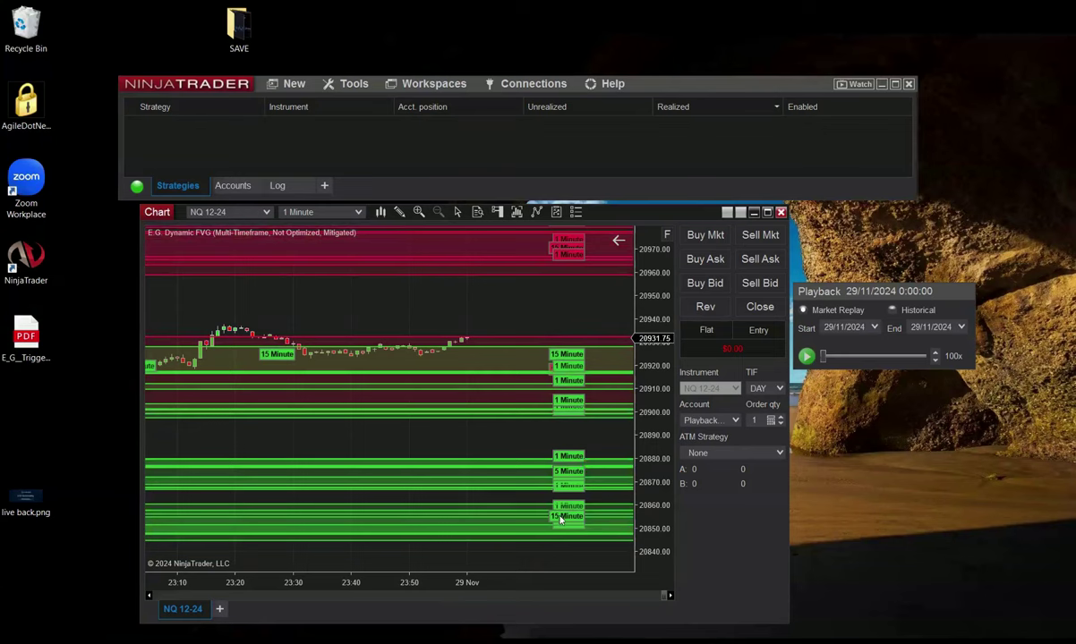
drag(643, 488, 659, 448)
Move the Playback window away from the chart, widen the chart window, and run the replay to 0:10:00.
drag(854, 295, 902, 304)
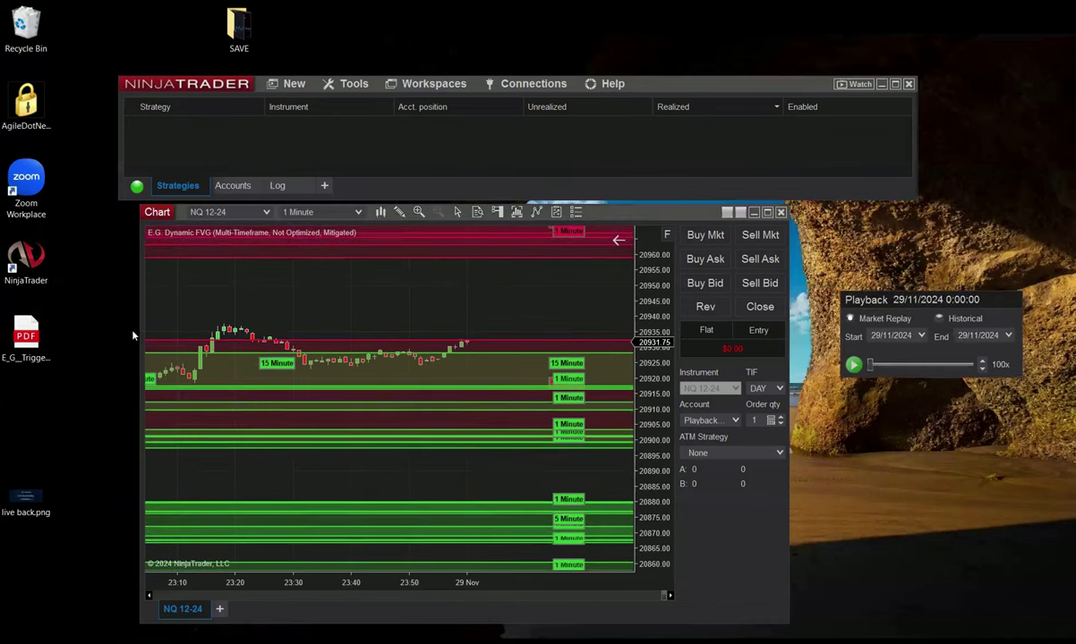
drag(140, 333, 89, 331)
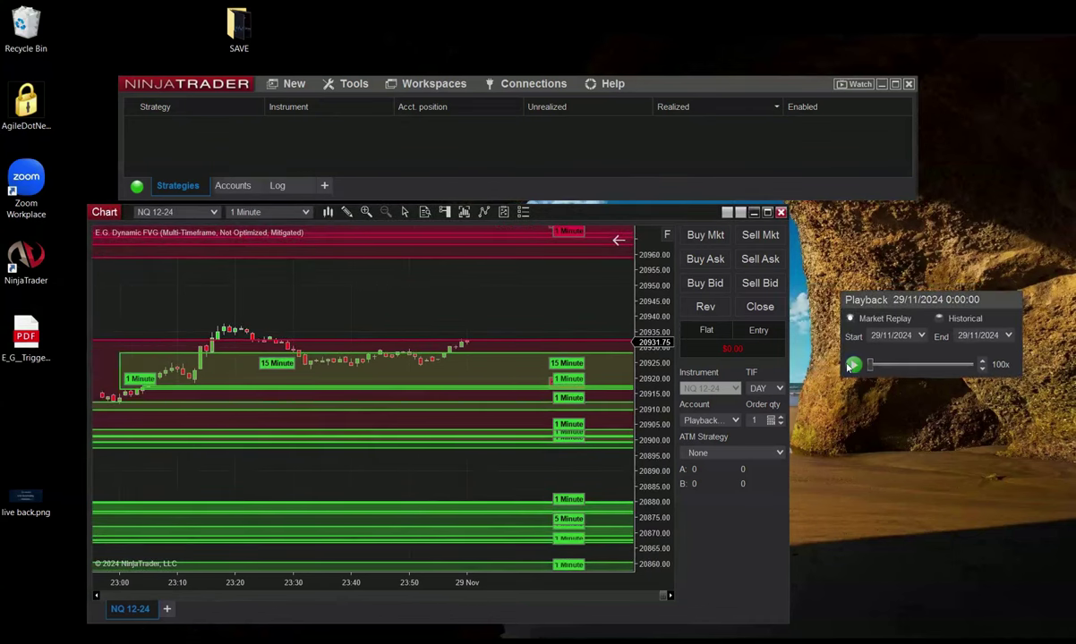
click(852, 365)
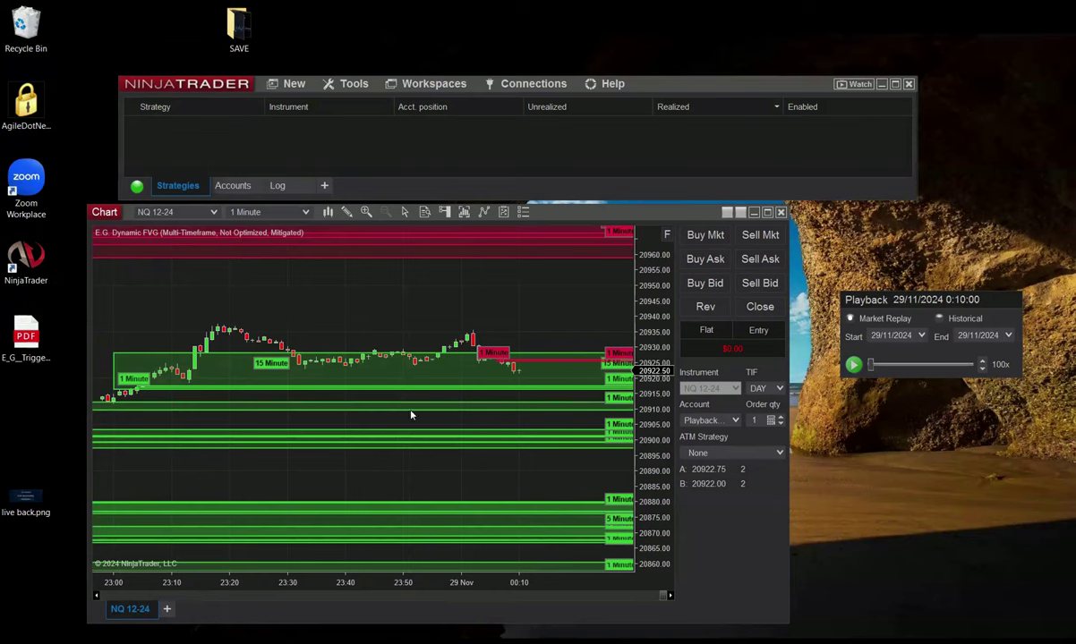
Review the E.G. Dynamic FVG (ICT) parameters, including the fill condition and Hide Filled FVG, without changing them.
right_click(466, 281)
click(501, 299)
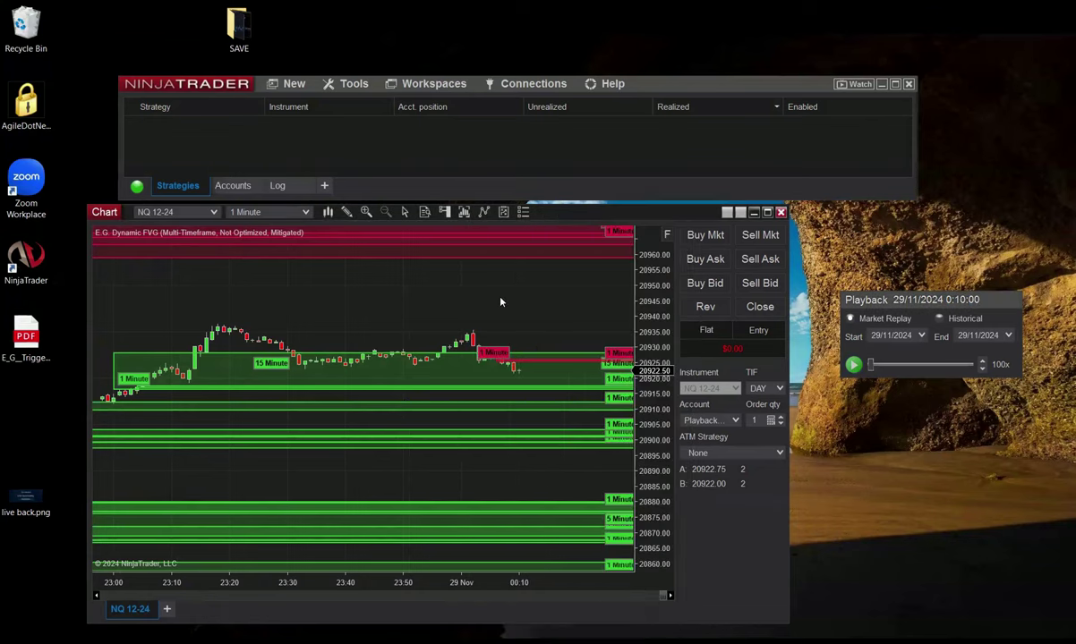
scroll(545, 341, down, 4)
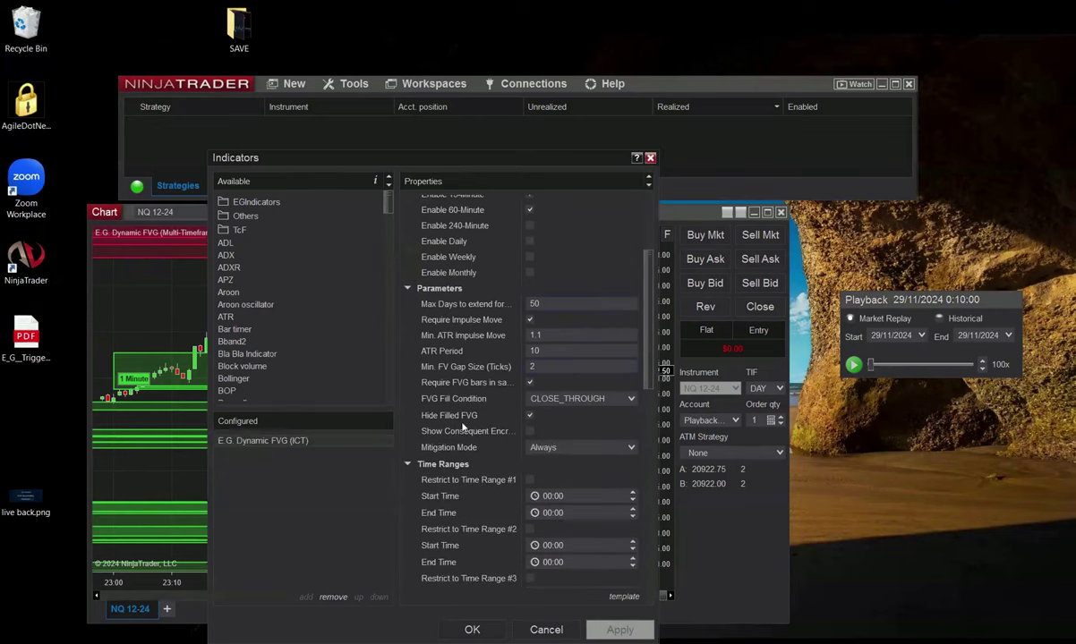
click(546, 629)
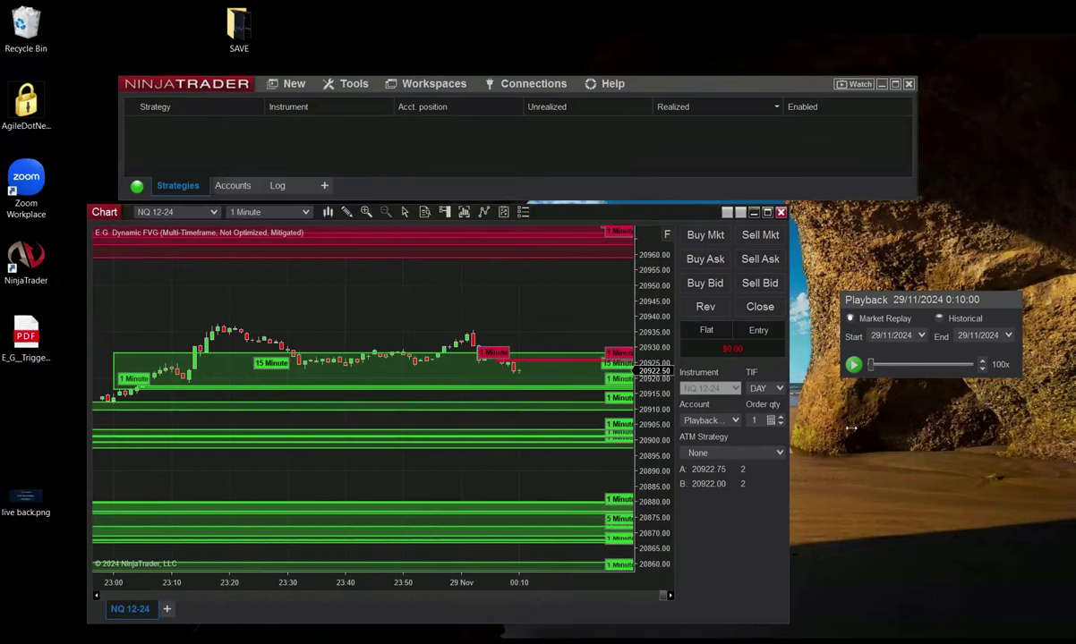
Resume the replay, lower the playback speed to 10x, and pause at 0:17:00.
click(853, 364)
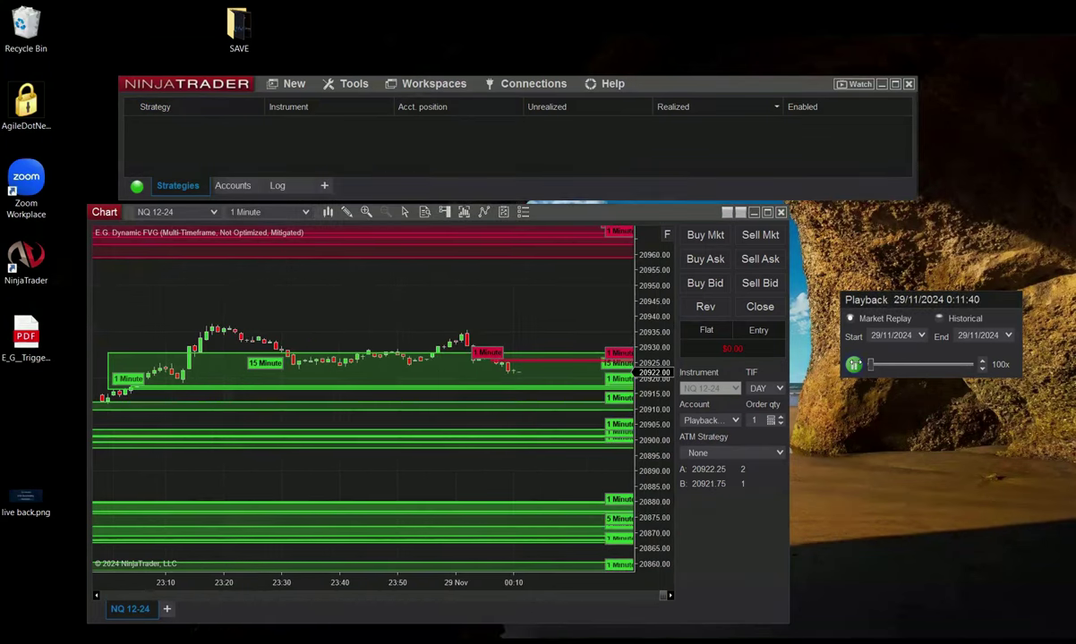
click(982, 368)
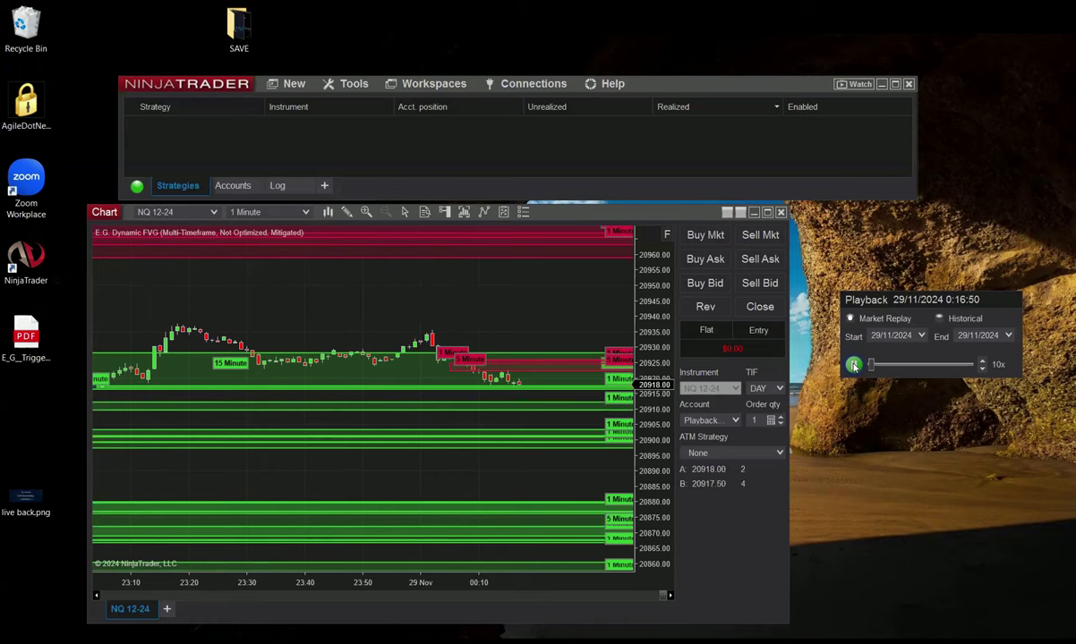
click(854, 365)
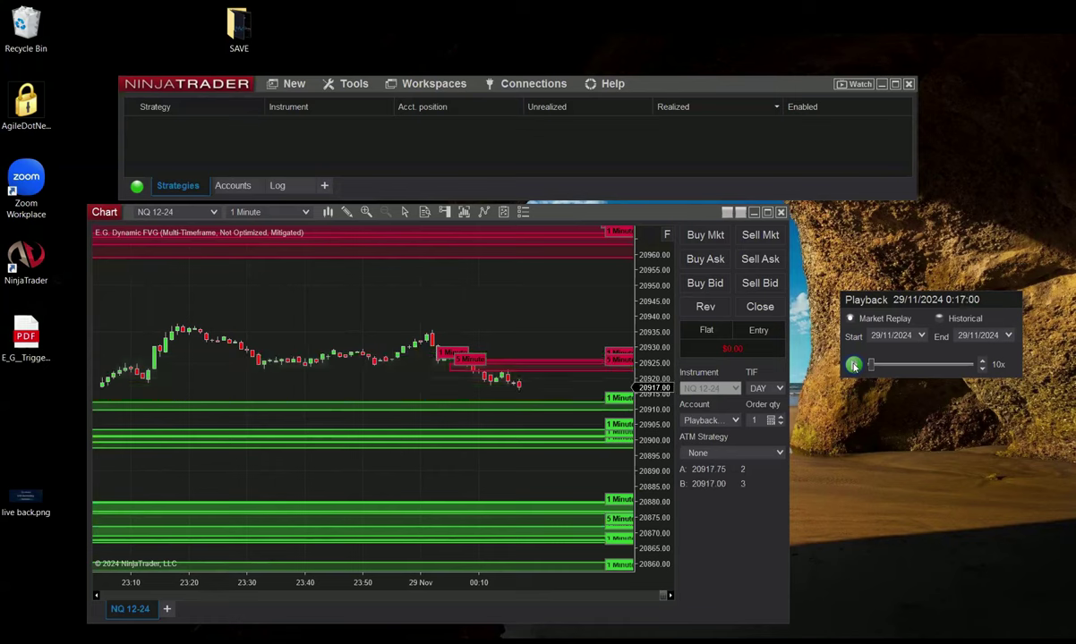
Set the FVG Signal Sound of the E.G. Dynamic FVG (ICT) indicator to None and apply it to the chart.
right_click(499, 298)
click(522, 300)
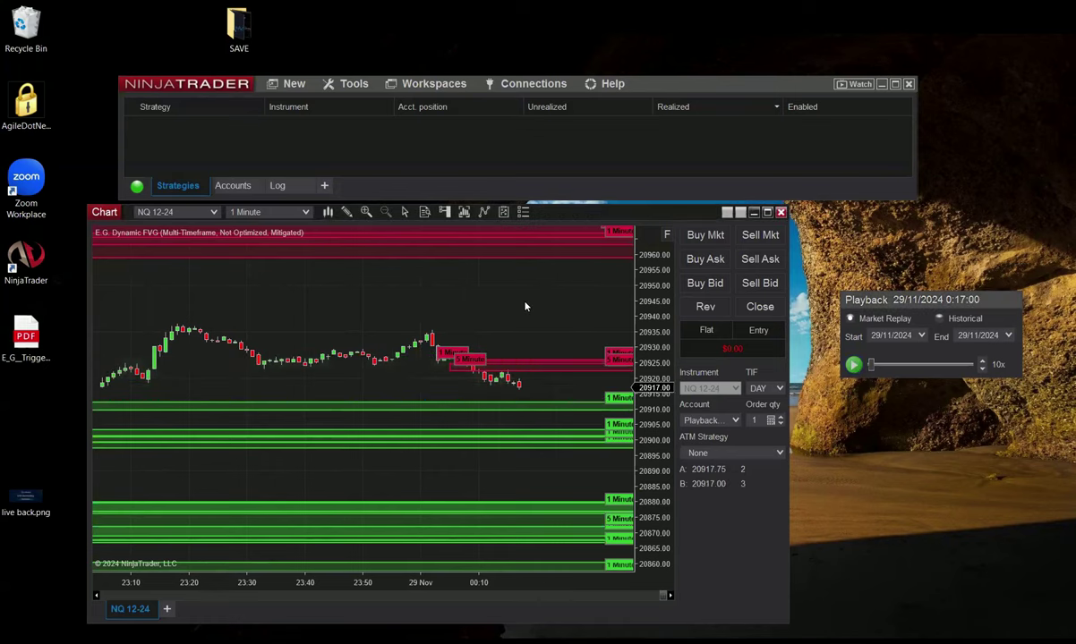
scroll(537, 387, down, 5)
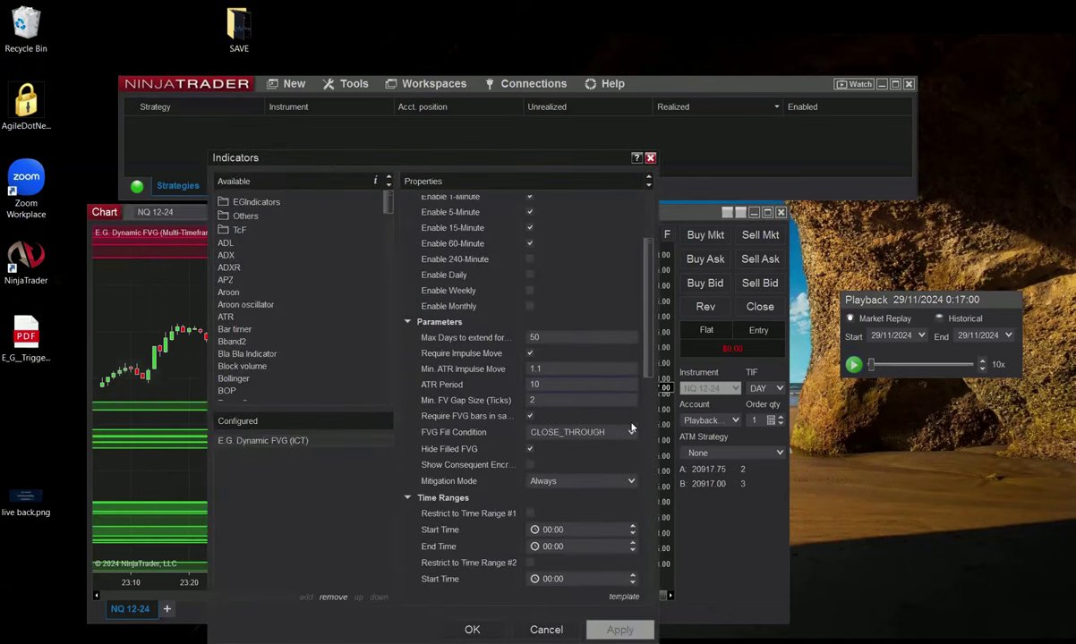
scroll(631, 428, down, 8)
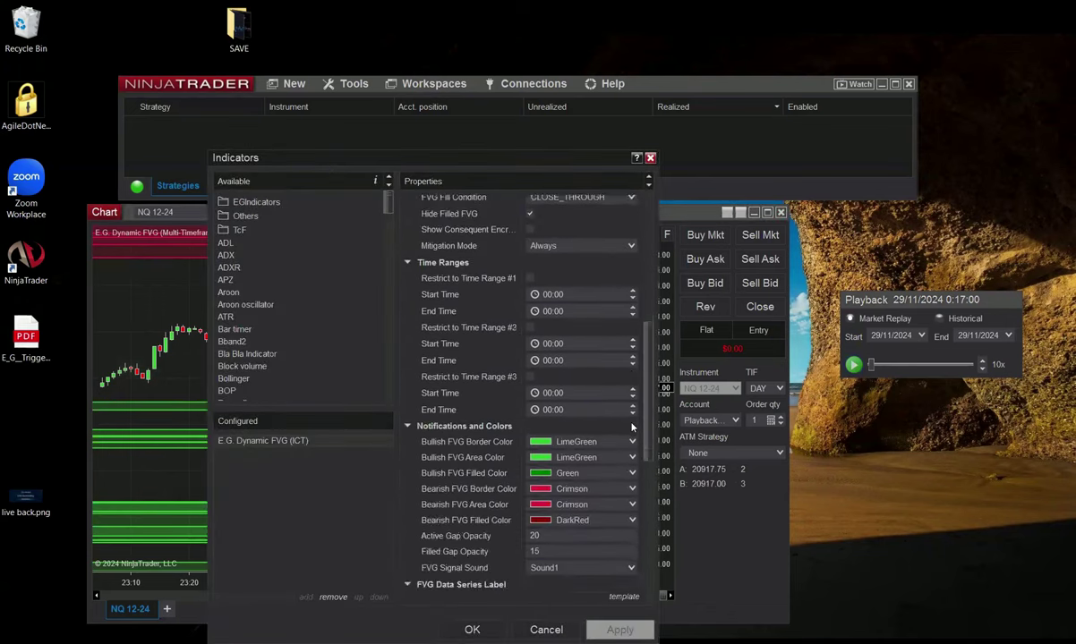
click(630, 436)
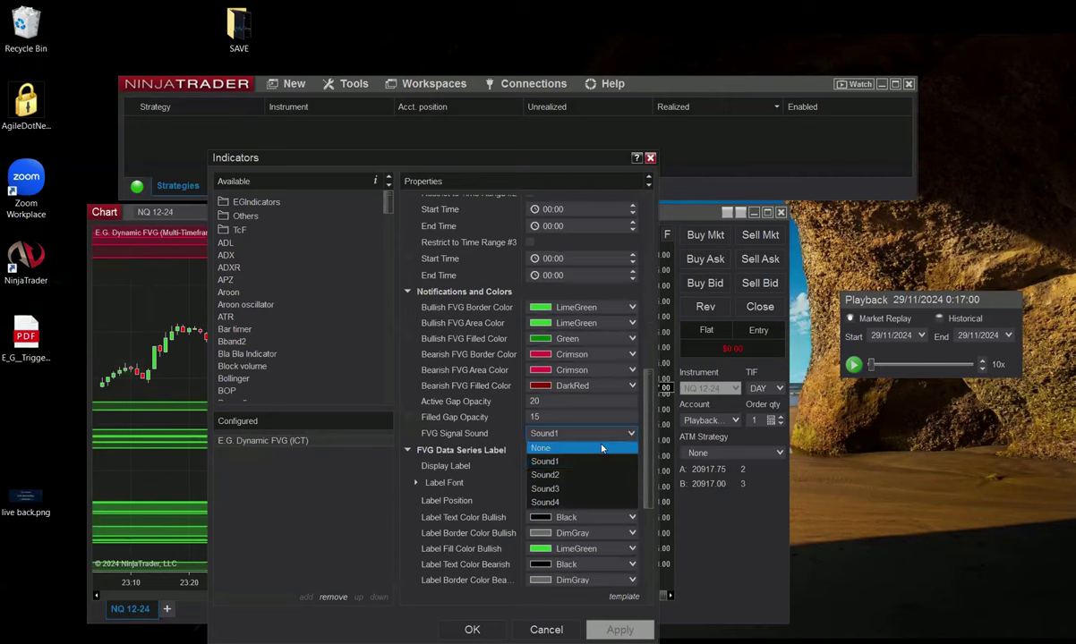
click(608, 447)
click(597, 632)
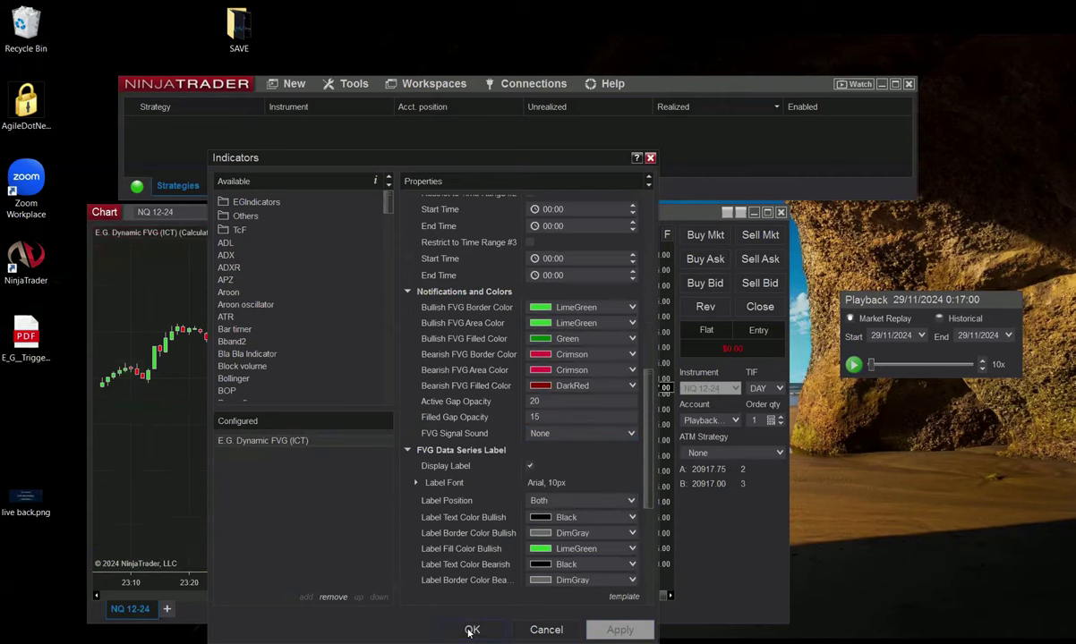
click(471, 631)
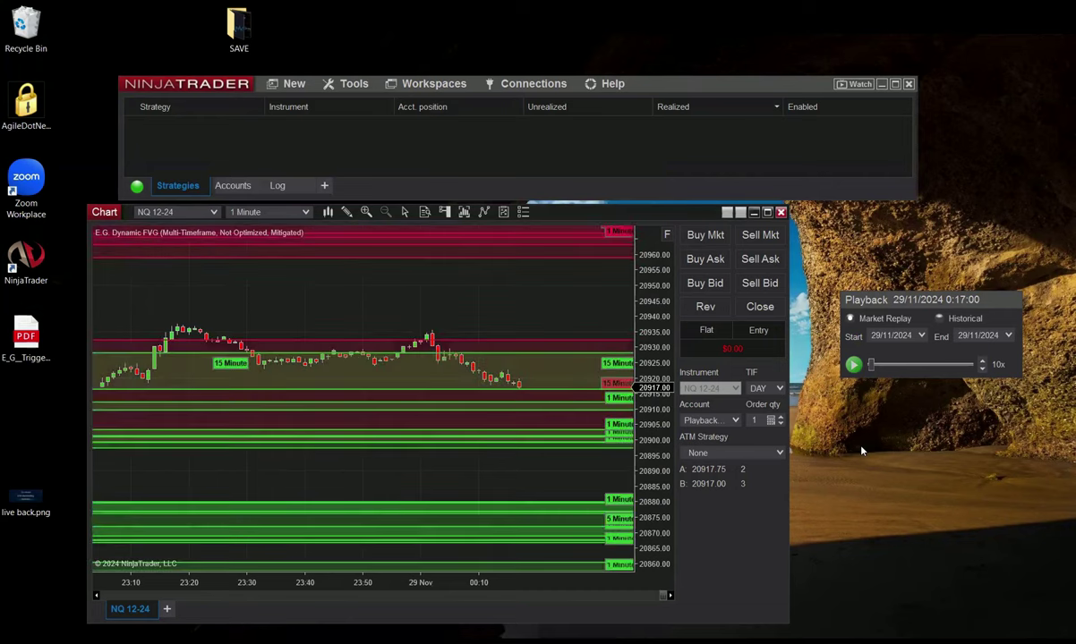
Resume the replay, raise the playback speed to 50x, and pause at 0:33:00.
click(852, 364)
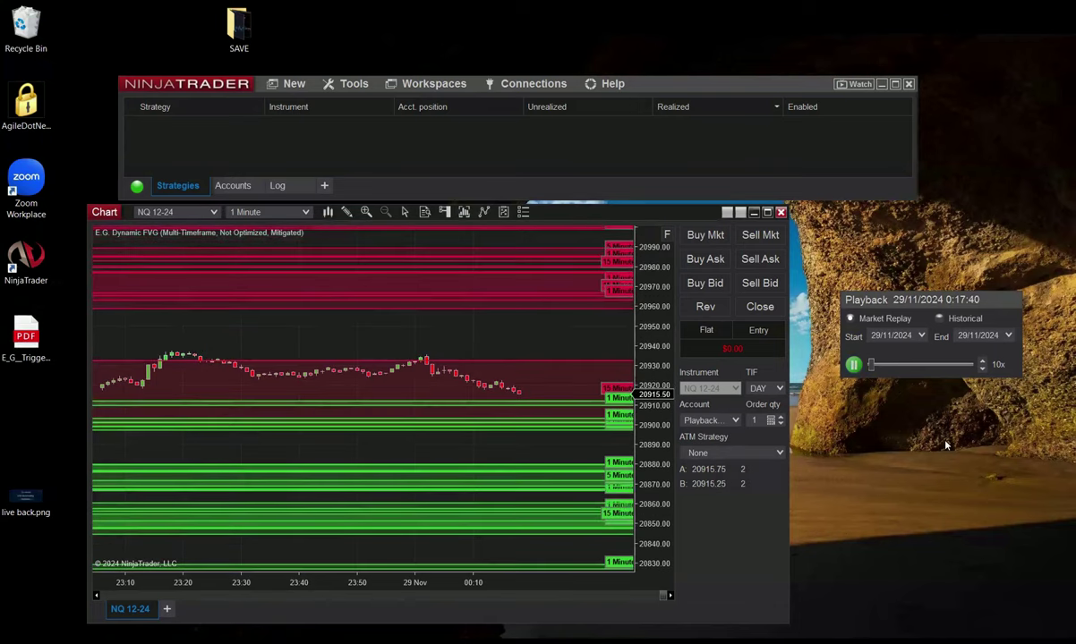
click(983, 362)
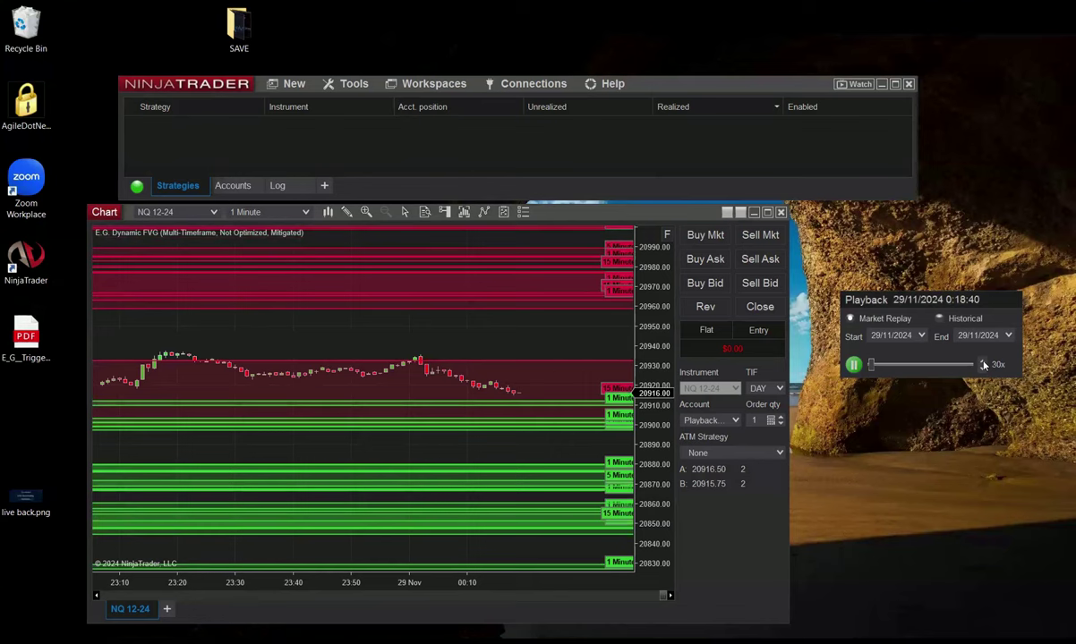
click(983, 362)
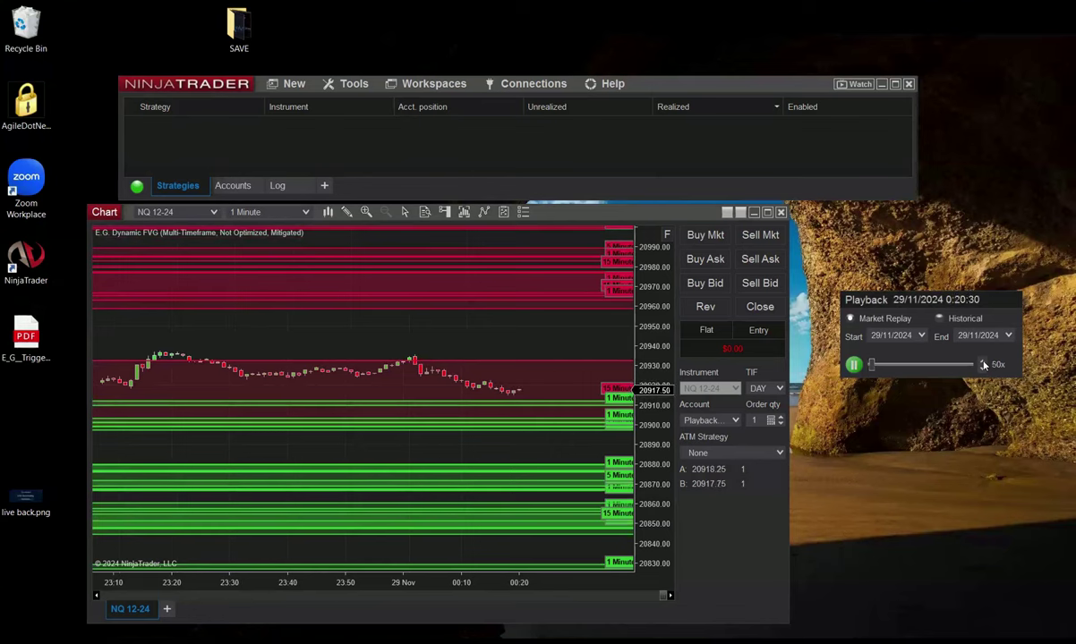
right_click(523, 450)
click(803, 456)
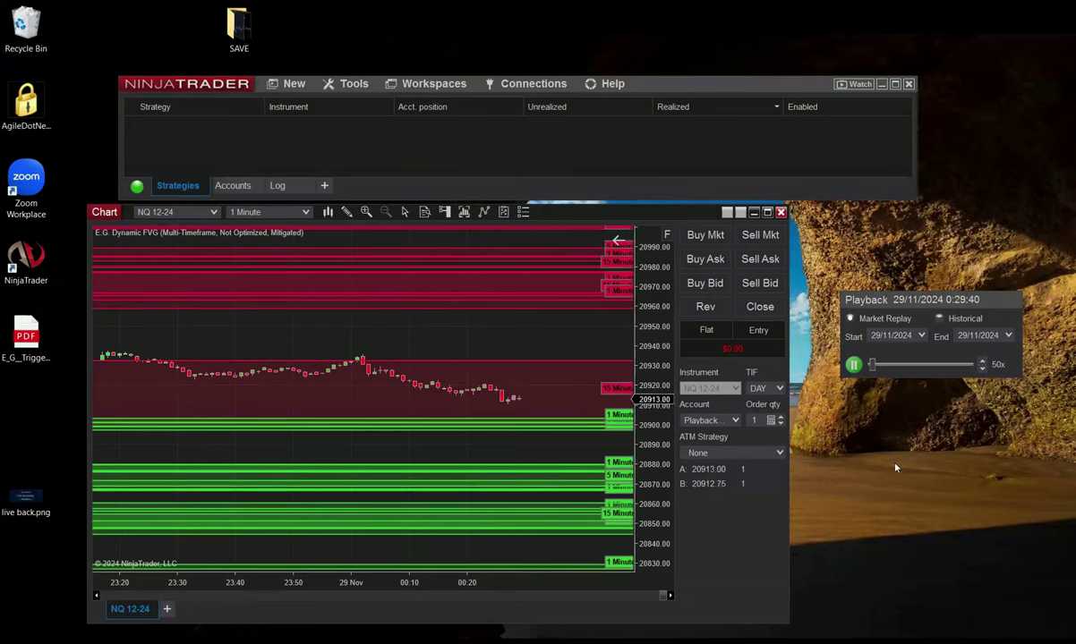
click(854, 365)
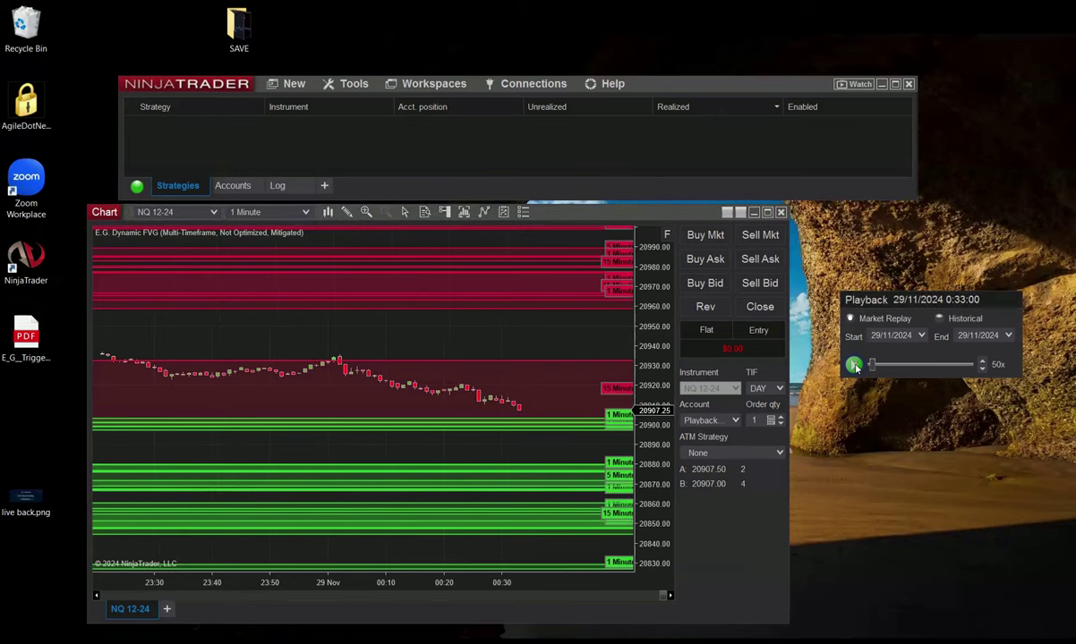
Add the E.G. Trigger Point indicator to the chart with the date 20241129.
right_click(384, 242)
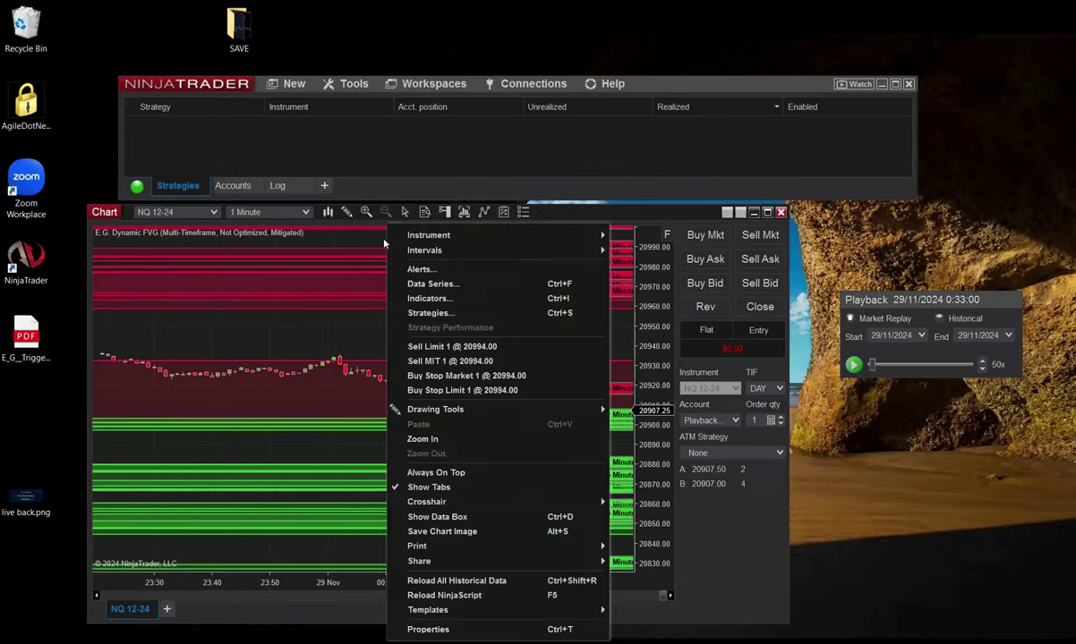
click(416, 310)
scroll(326, 304, down, 9)
scroll(331, 312, down, 4)
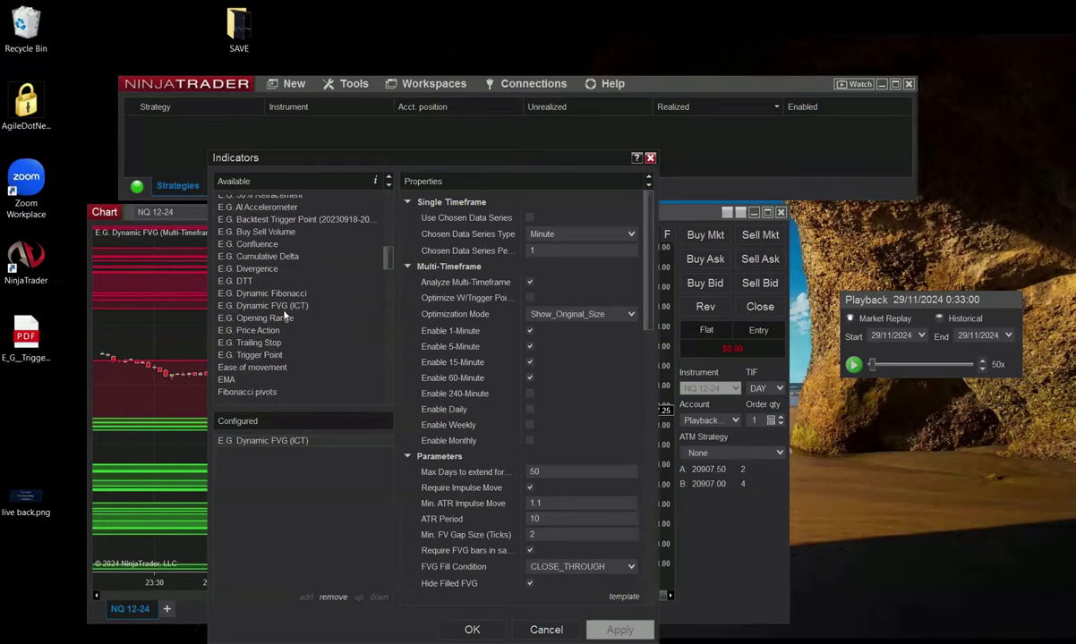
scroll(284, 315, down, 1)
double_click(264, 321)
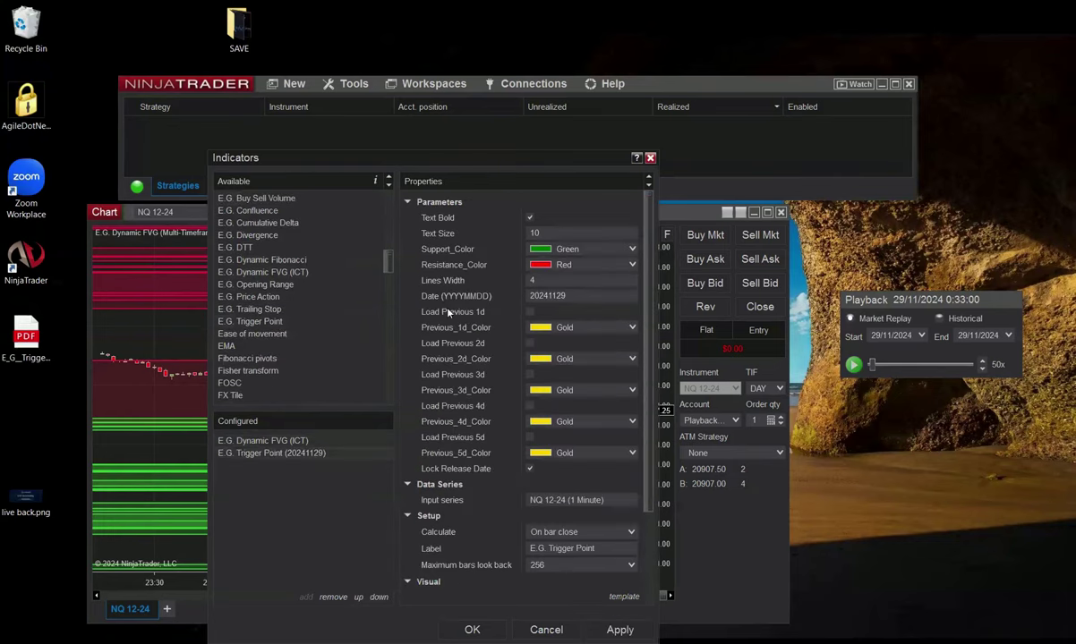
click(474, 630)
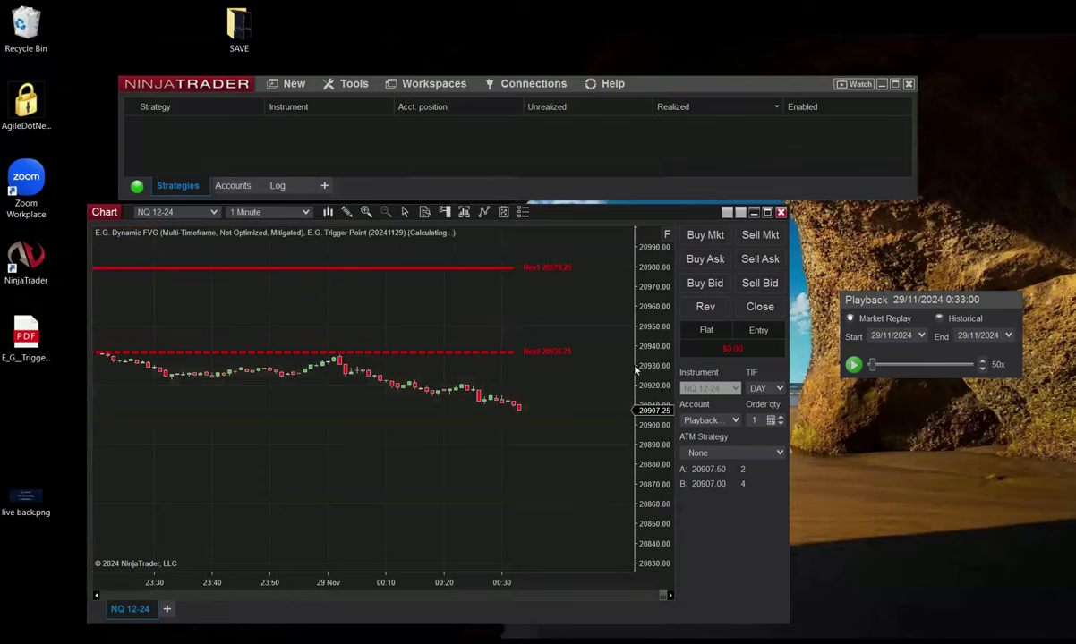
Compress the chart's price scale and switch the NQ 12-24 chart to the 5-minute interval.
drag(658, 342, 665, 492)
click(269, 212)
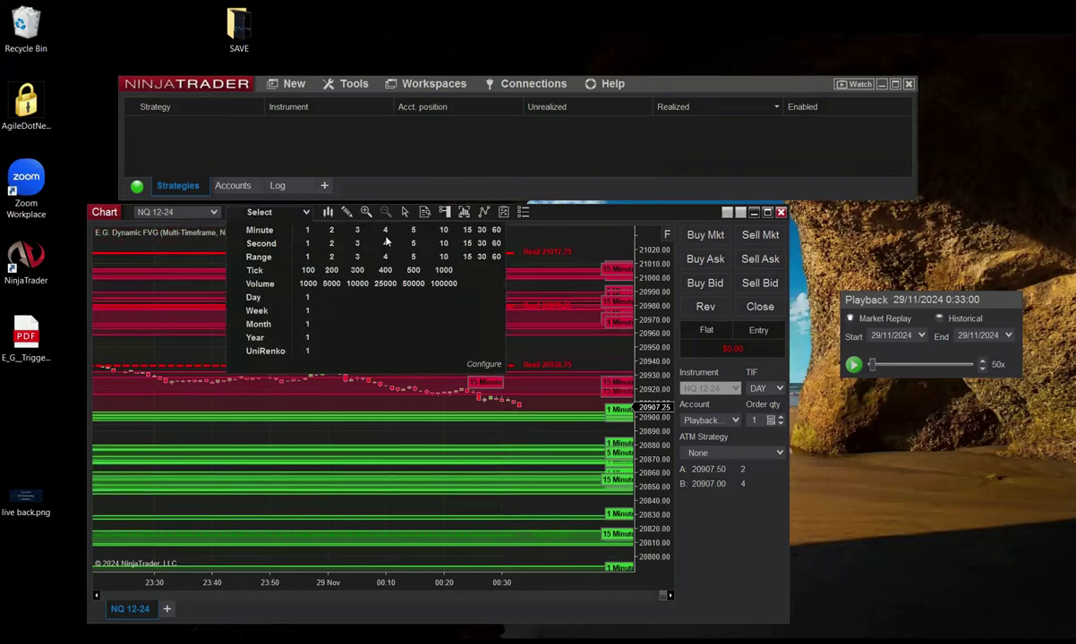
click(413, 230)
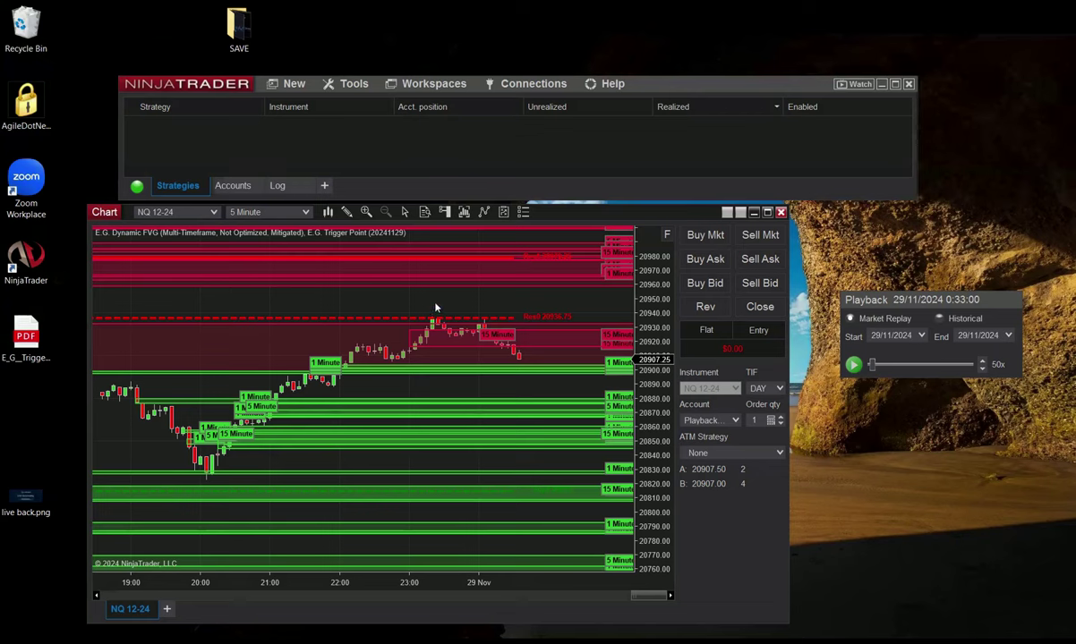
Turn on trigger point optimization for the E.G. Dynamic FVG (ICT) indicator and load it on the chart.
right_click(436, 308)
click(466, 300)
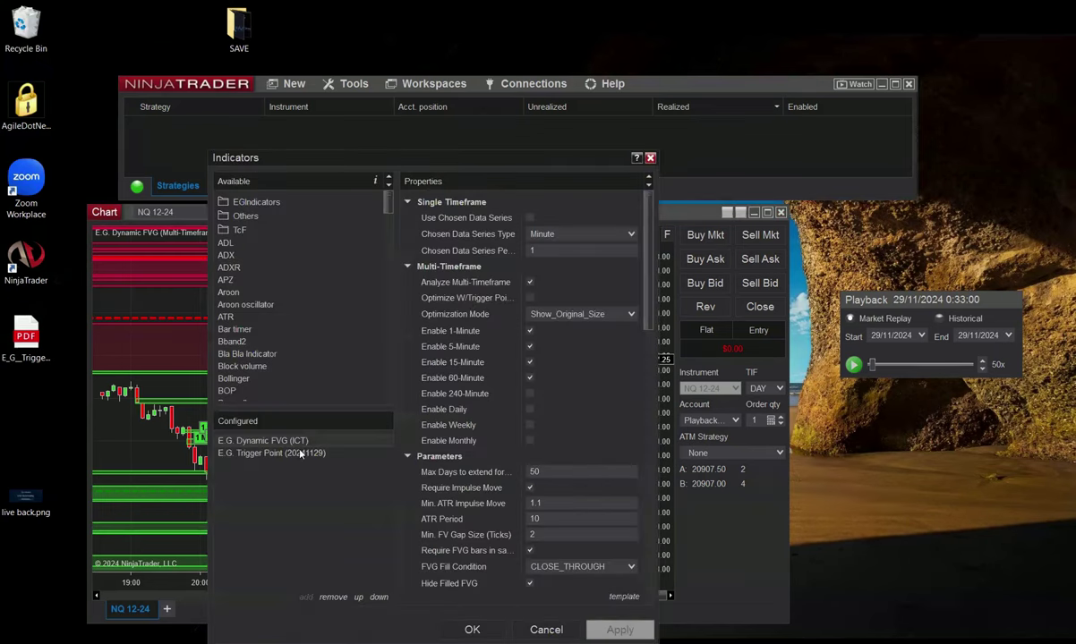
click(529, 299)
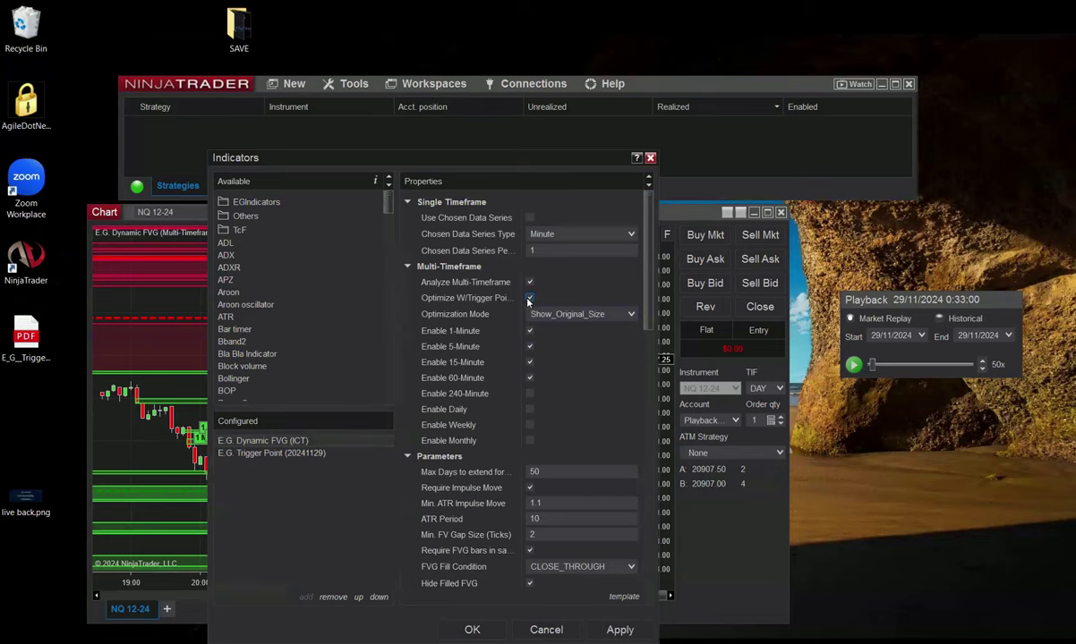
click(475, 630)
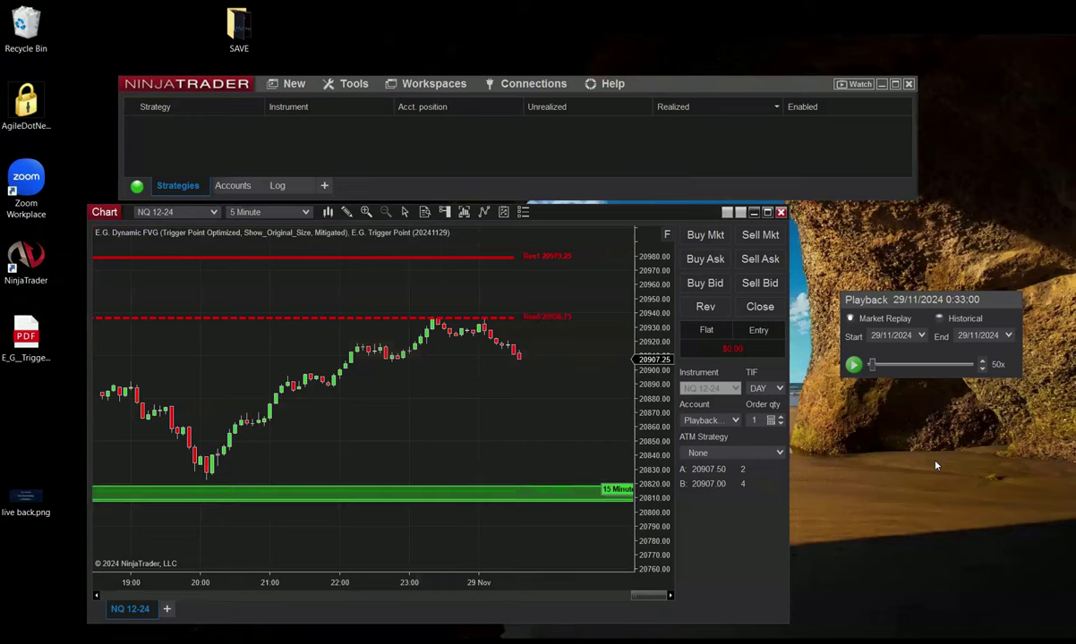
scroll(564, 522, down, 3)
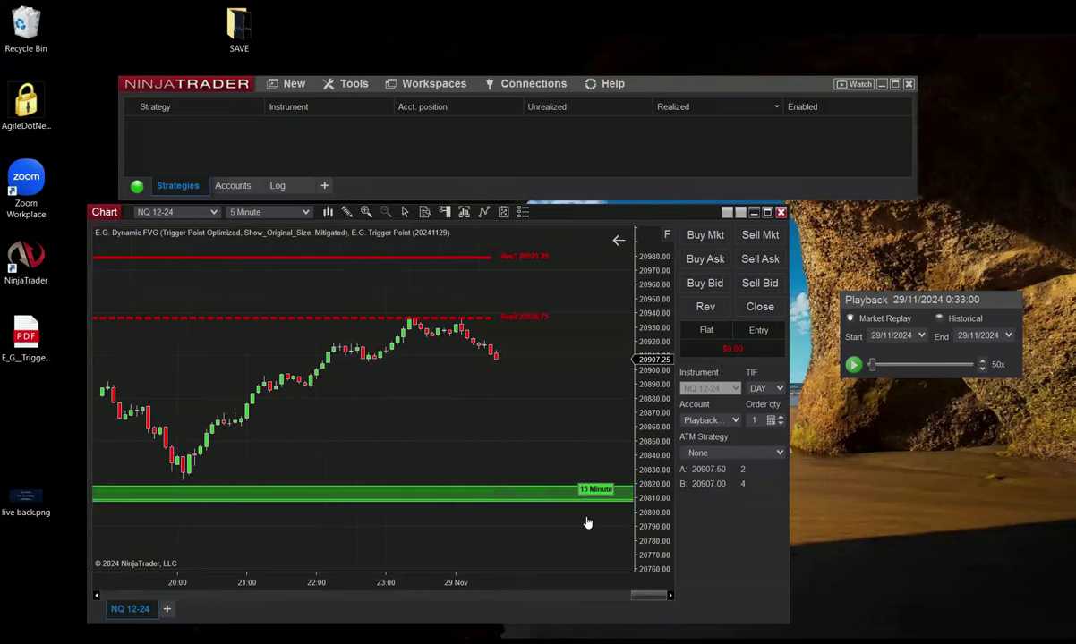
Resume the replay, raise the playback speed to 500x, and pause at 1:09:40.
drag(643, 498, 644, 532)
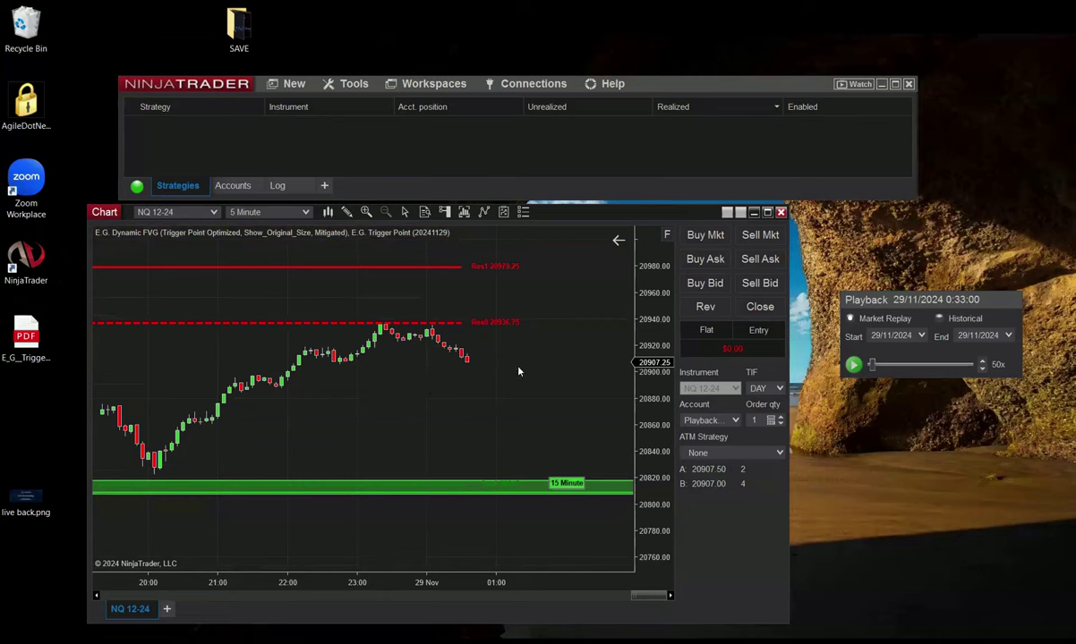
mouse_move(648, 419)
mouse_down()
mouse_move(654, 439)
mouse_move(653, 409)
mouse_up()
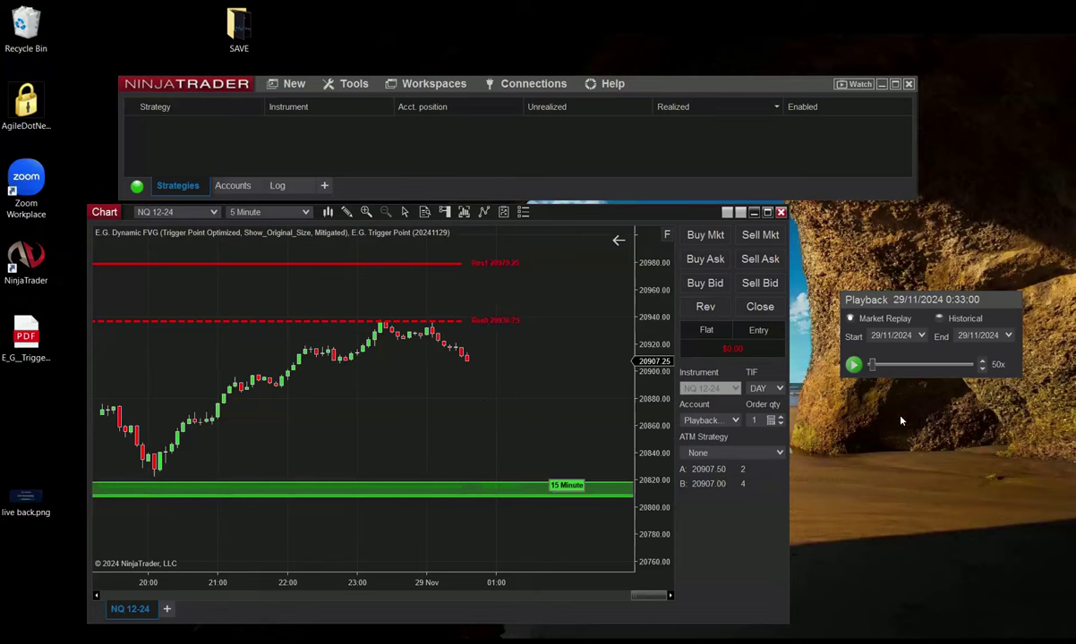
click(854, 365)
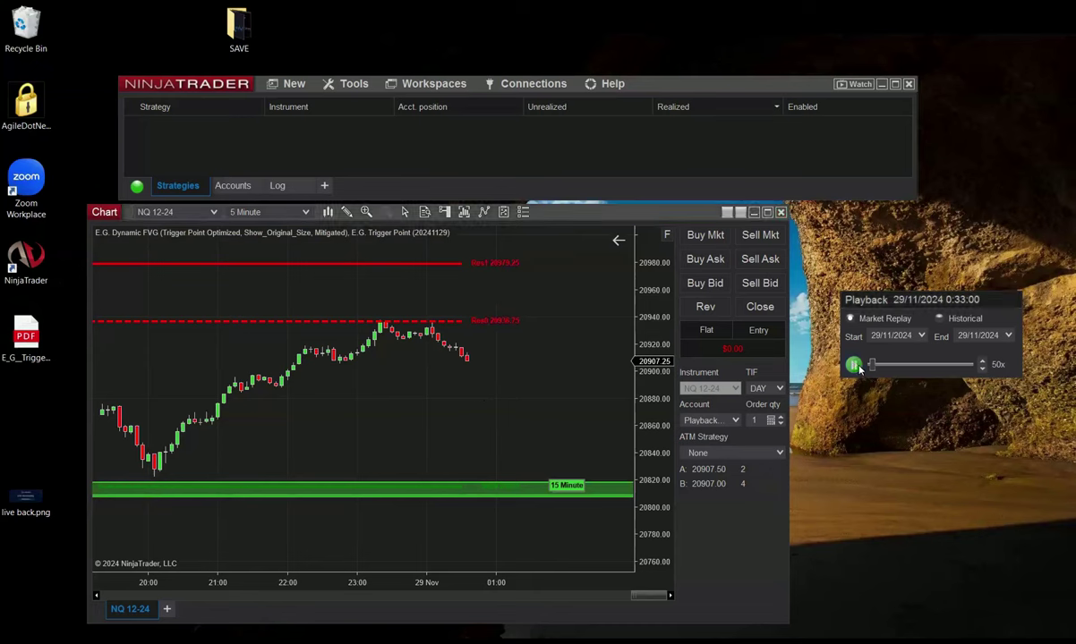
click(982, 364)
click(981, 364)
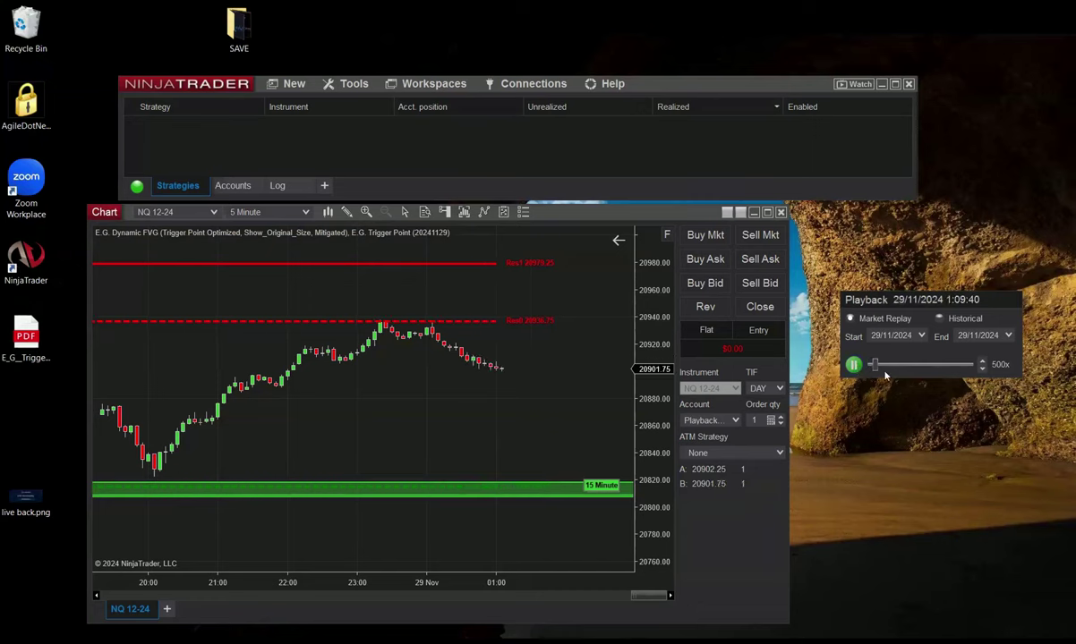
click(853, 365)
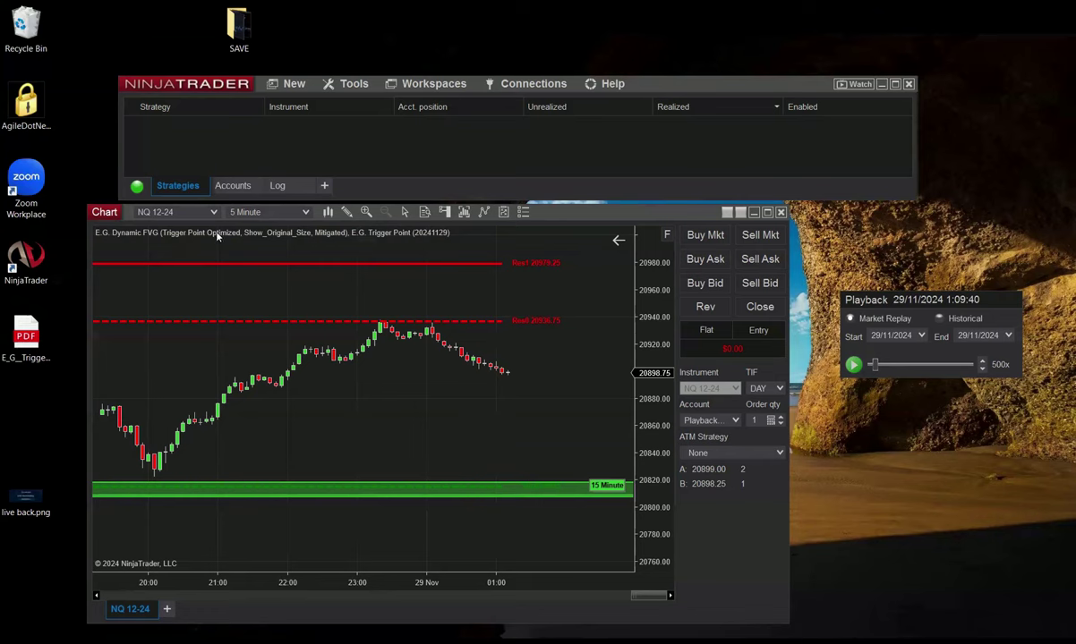
Rescale the chart's price axis and continue the replay, raising the playback speed to 1000x and finally to Max.
drag(652, 447, 654, 490)
drag(624, 403, 579, 460)
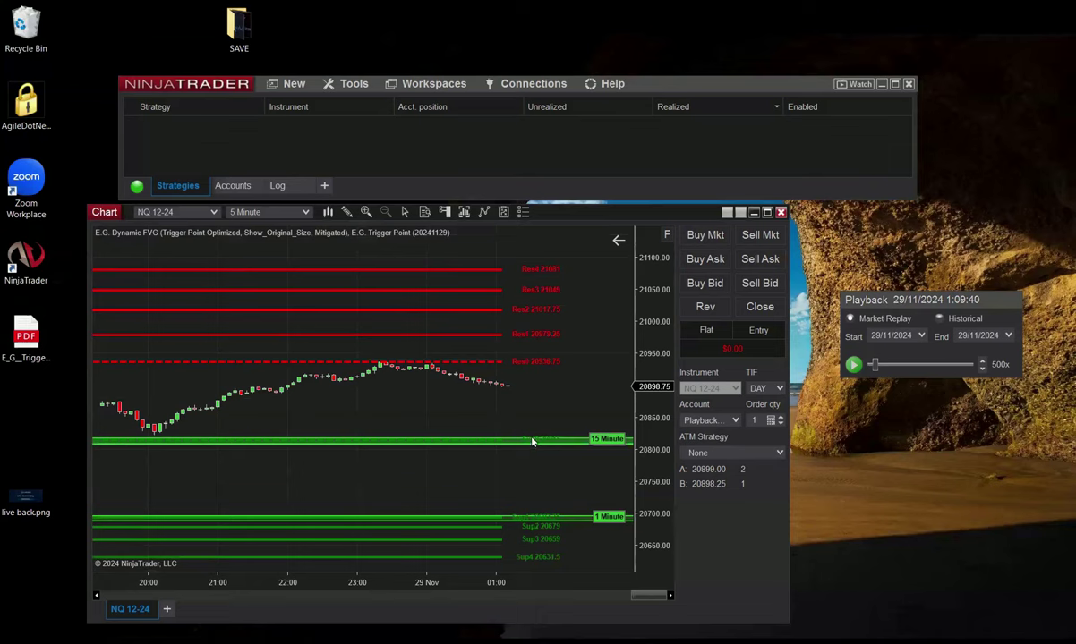
drag(641, 508, 793, 394)
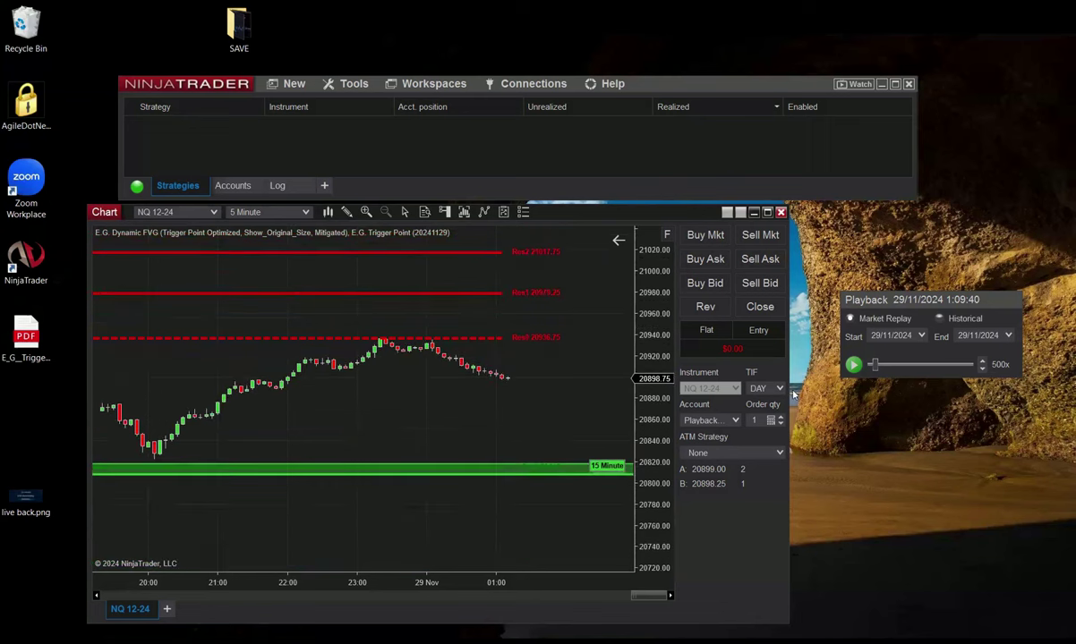
click(853, 364)
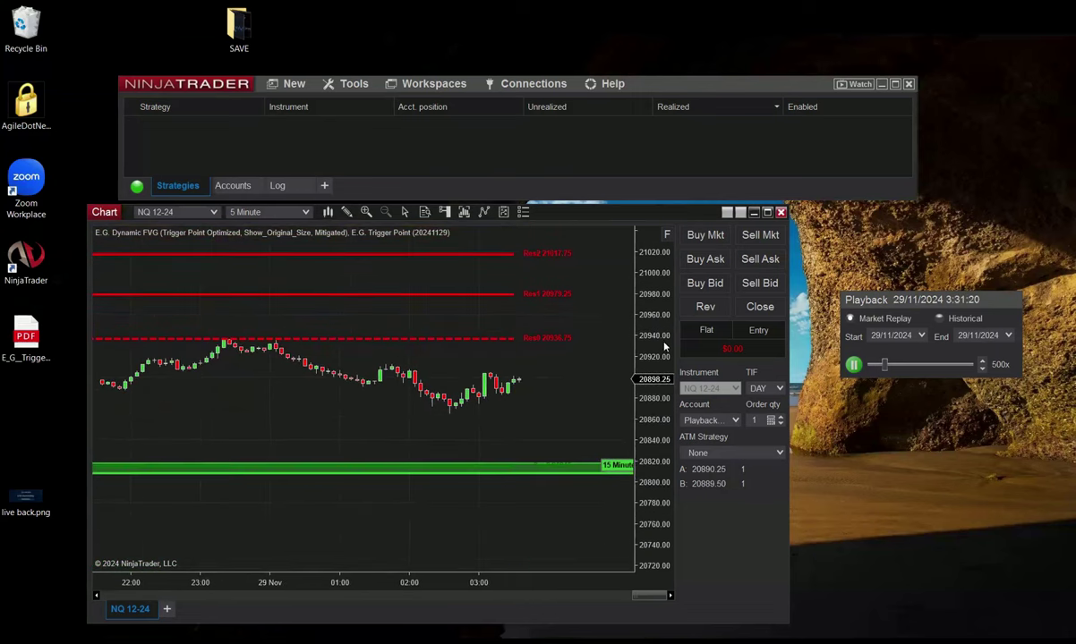
click(980, 363)
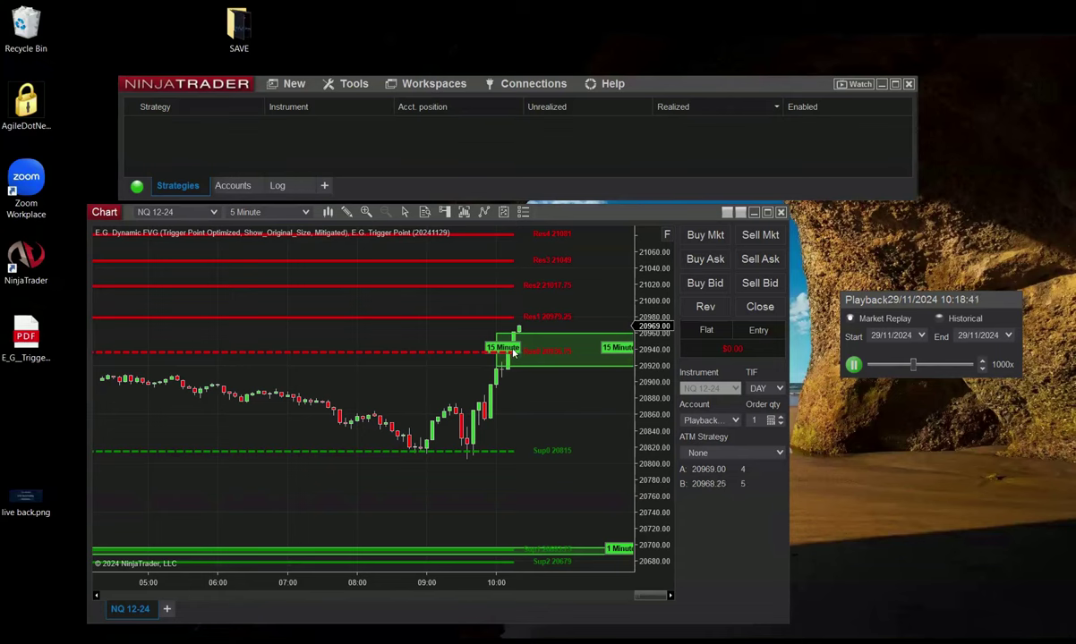
click(982, 362)
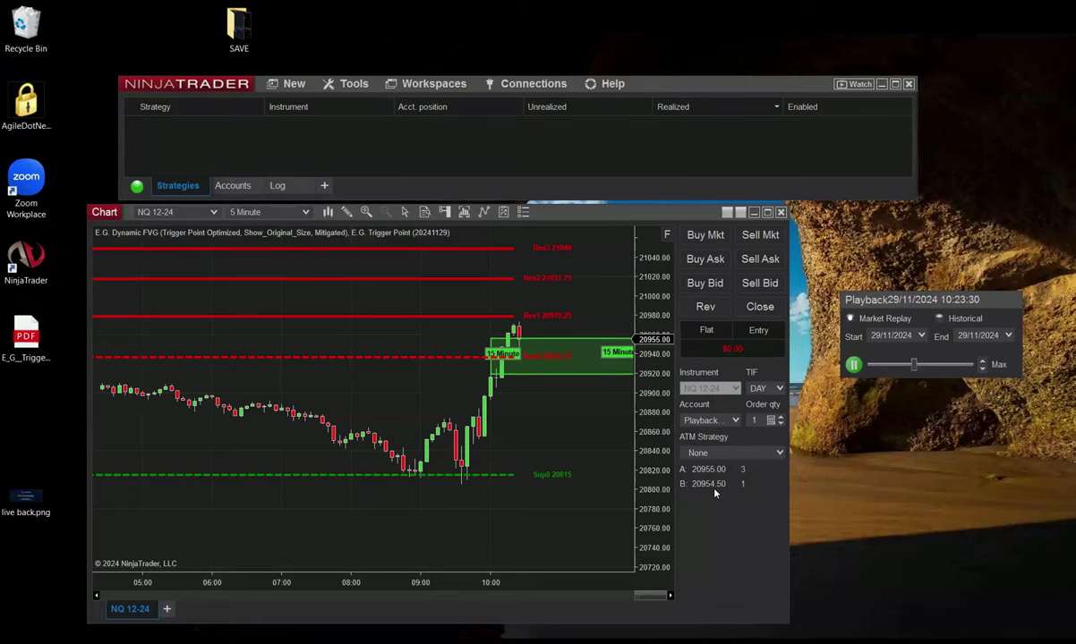
Advance the replay position in small stages from 10:39:47 to 12:24:22 on 29/11/2024.
click(913, 365)
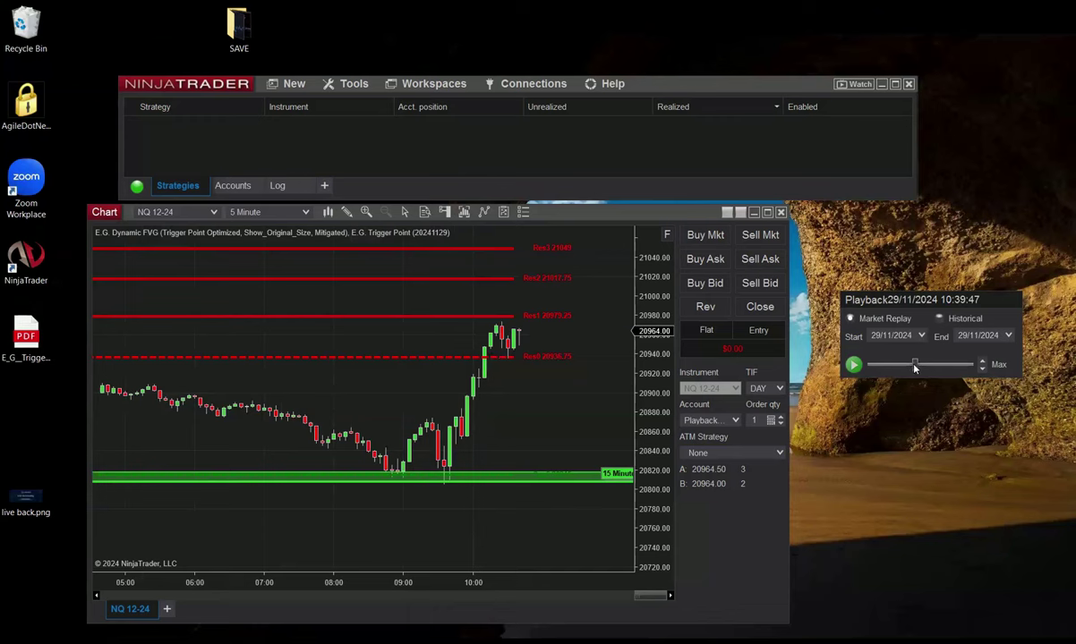
drag(915, 367, 915, 368)
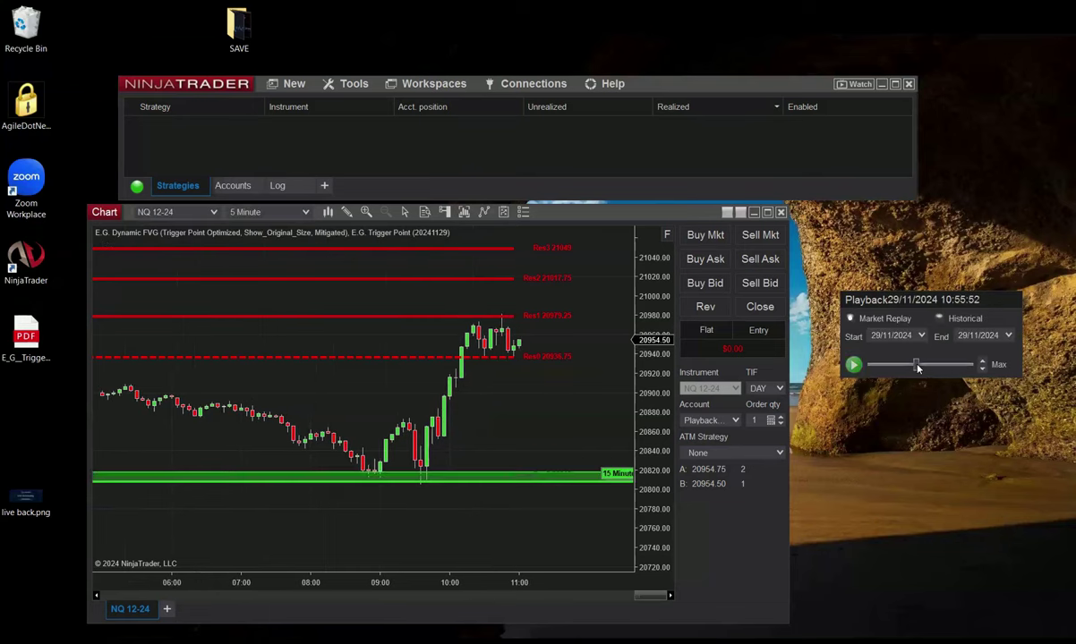
drag(917, 367, 919, 368)
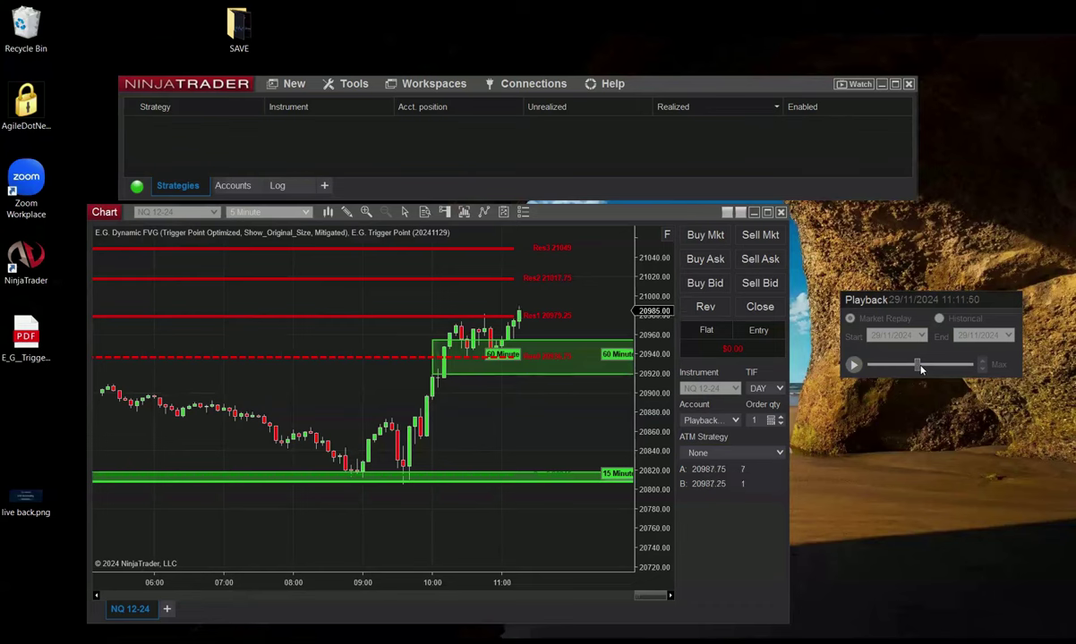
click(918, 368)
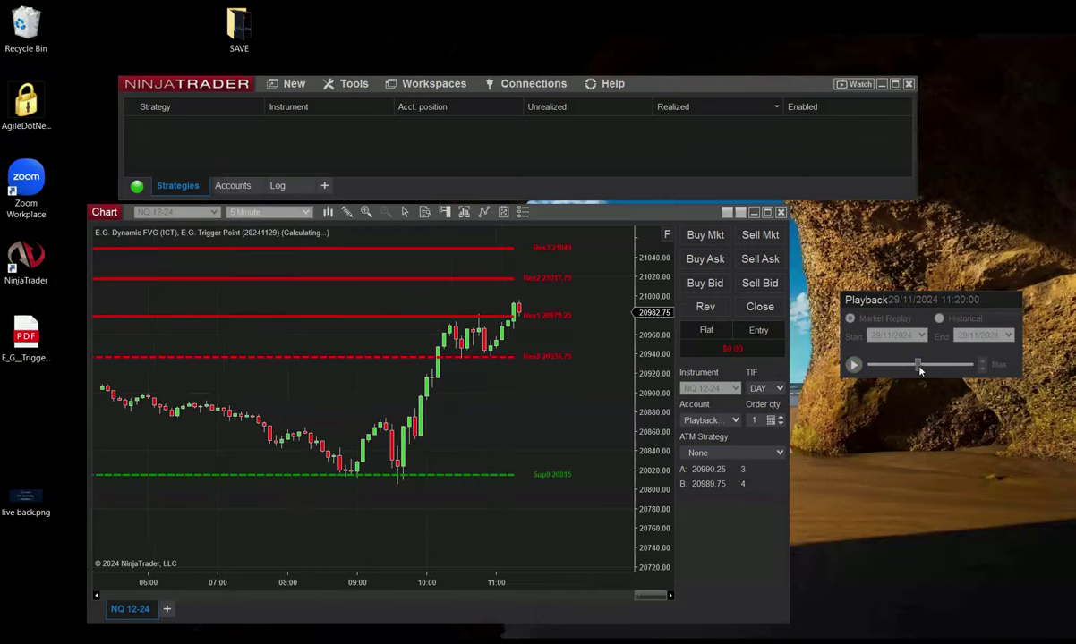
drag(919, 369, 923, 371)
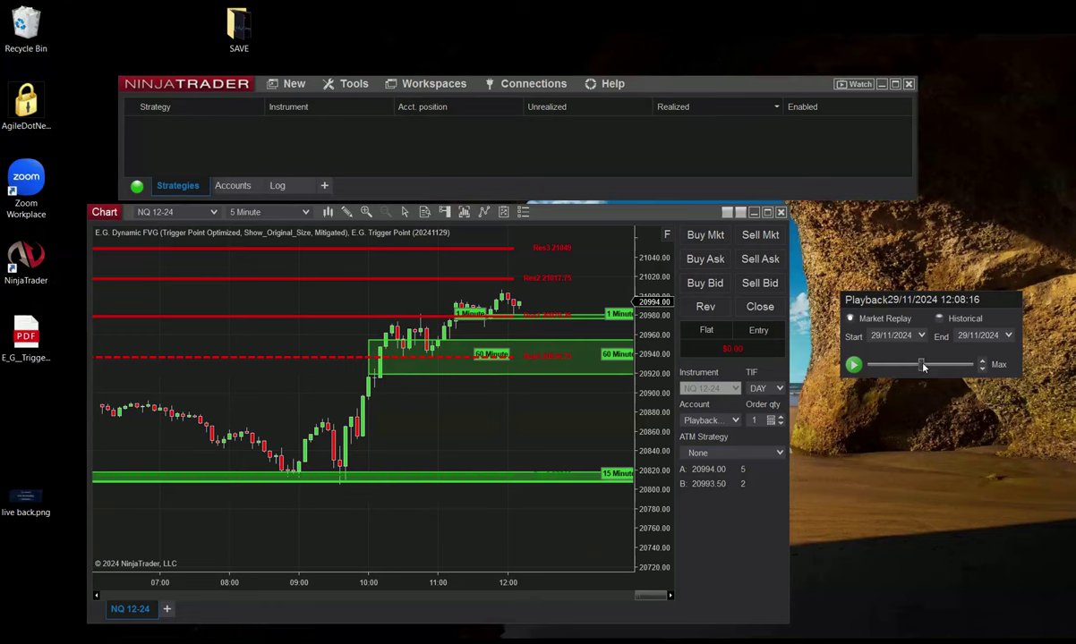
drag(923, 367, 925, 367)
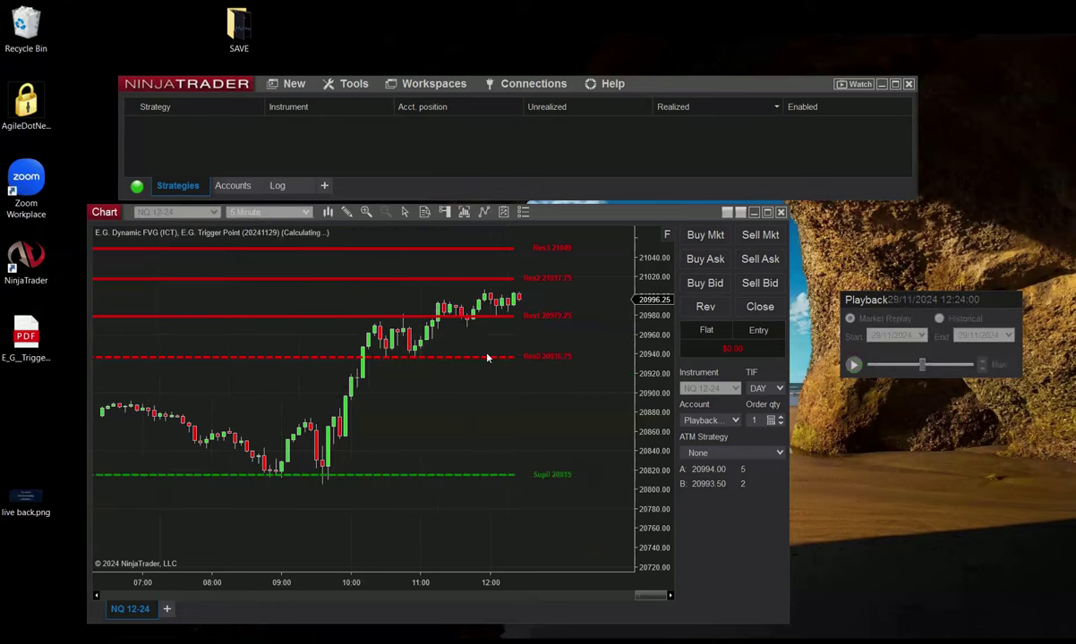
click(487, 358)
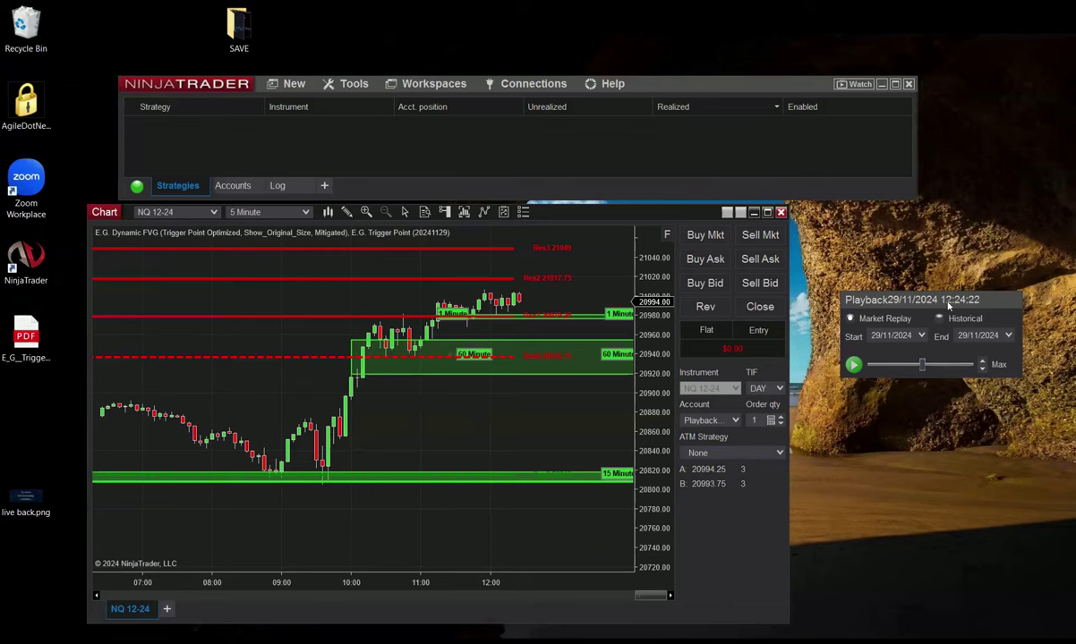
Move the Playback window aside and review the E.G. Dynamic FVG (ICT) multi-timeframe and trigger point optimization settings without changing them.
drag(895, 300, 889, 254)
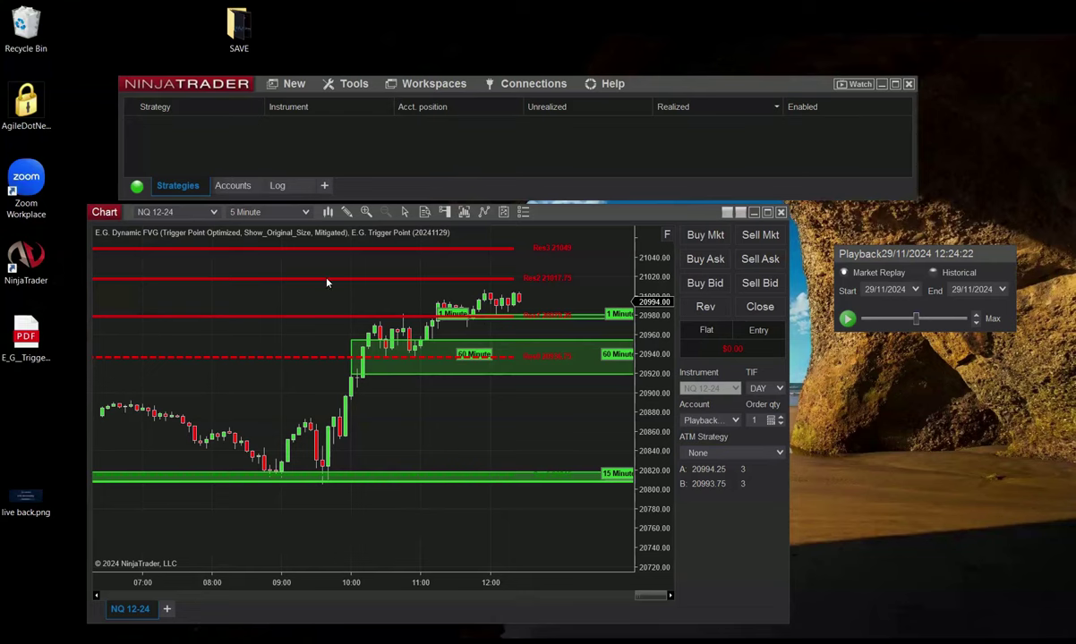
right_click(348, 225)
click(355, 305)
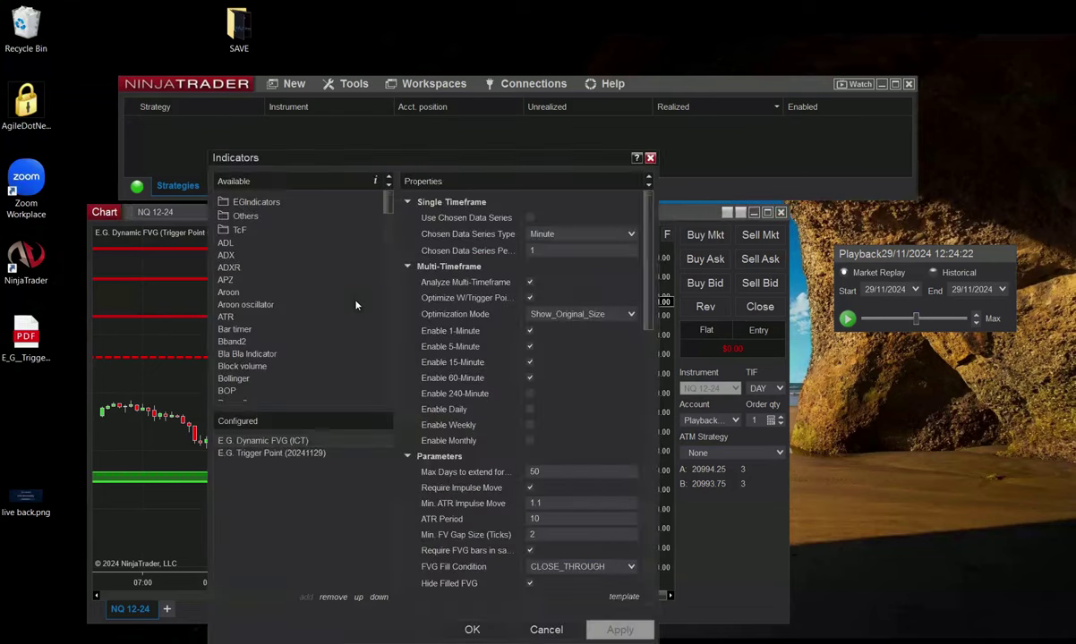
scroll(623, 395, down, 1)
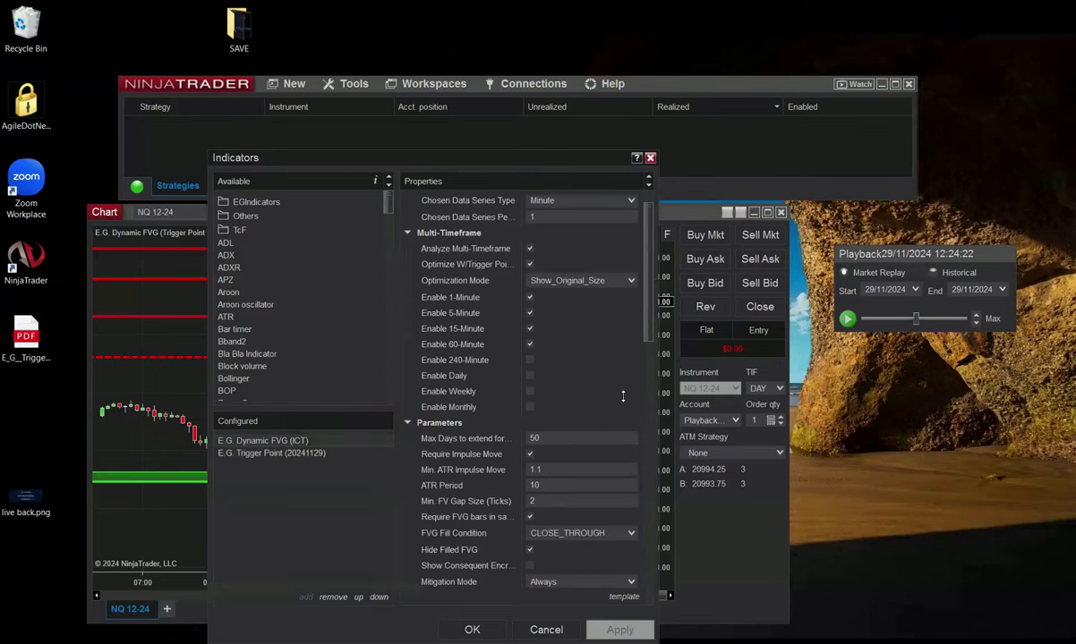
click(574, 636)
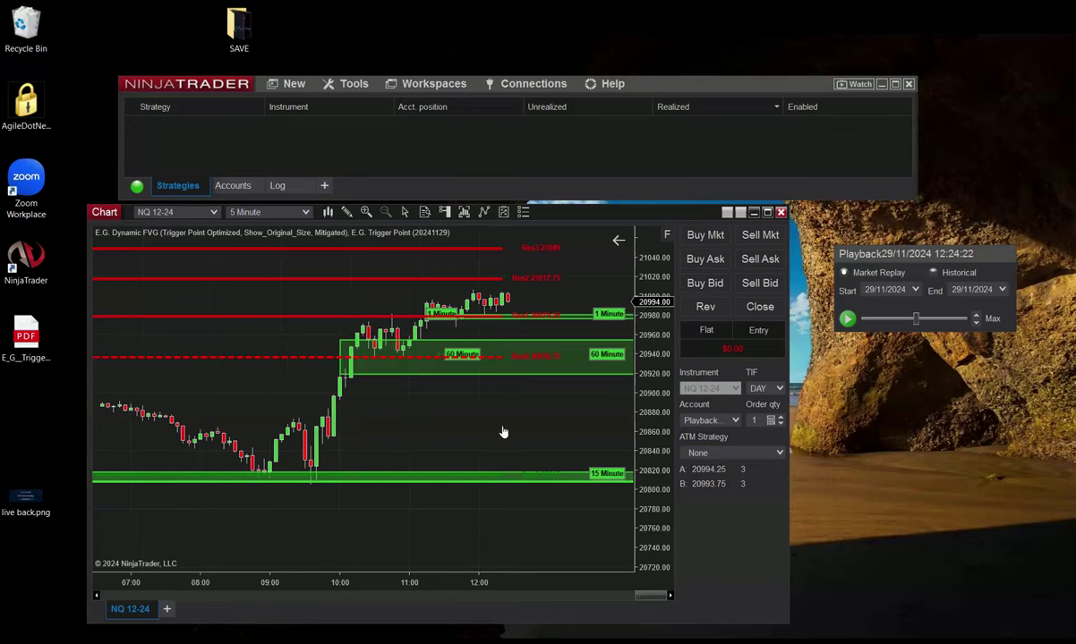
Step the replay position back through 12:08:16 and 10:39:47 to 10:15:39 to review the fair value gap zones.
scroll(505, 417, down, 1)
drag(916, 324, 914, 324)
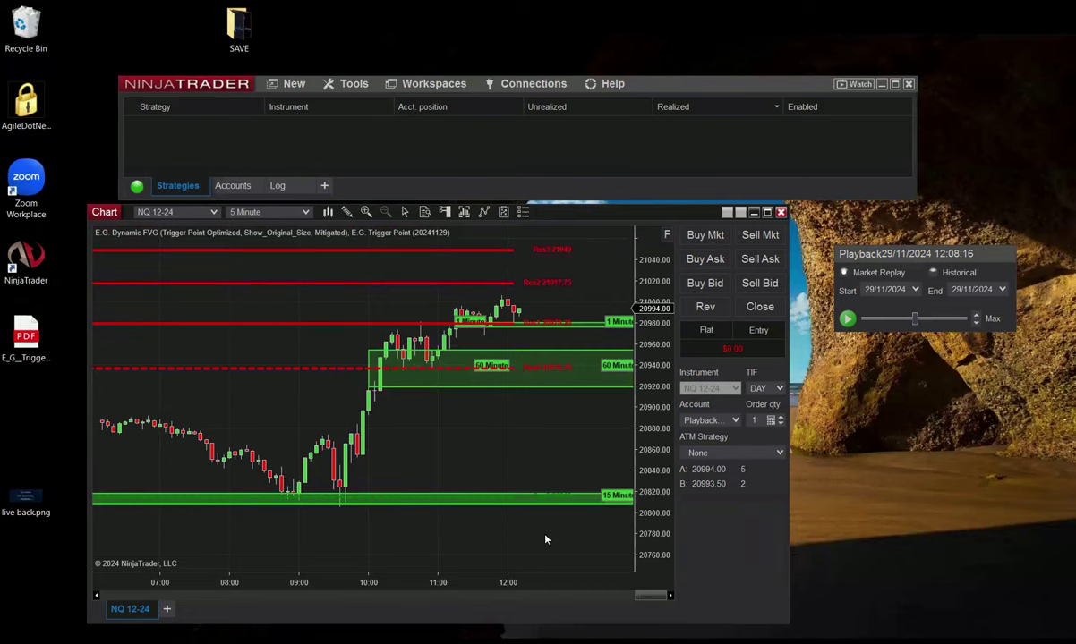
drag(914, 324, 909, 324)
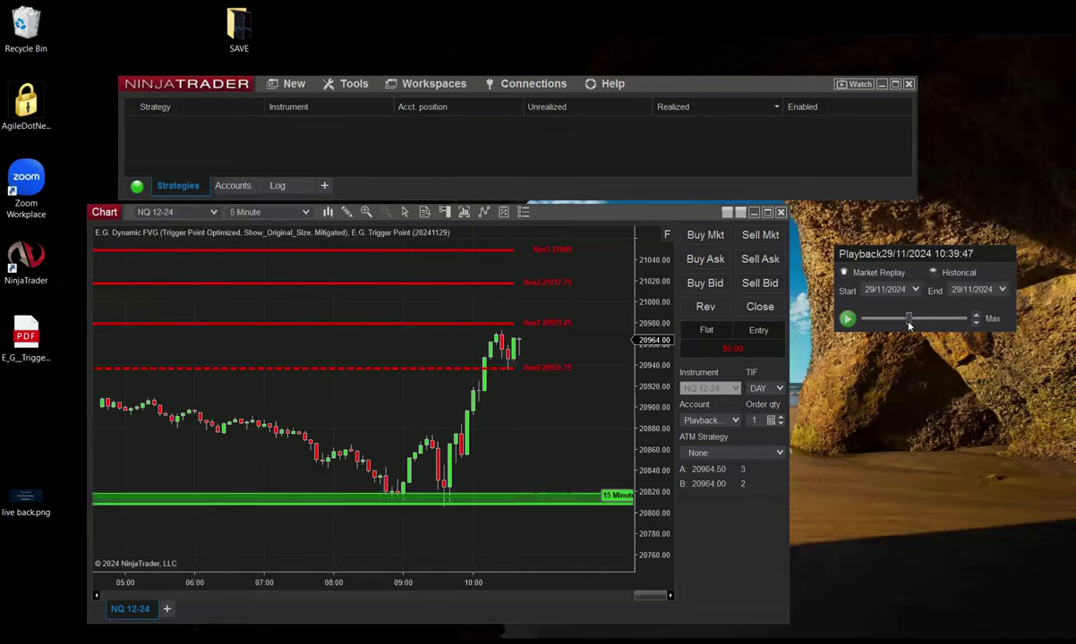
right_click(909, 325)
drag(910, 325, 908, 320)
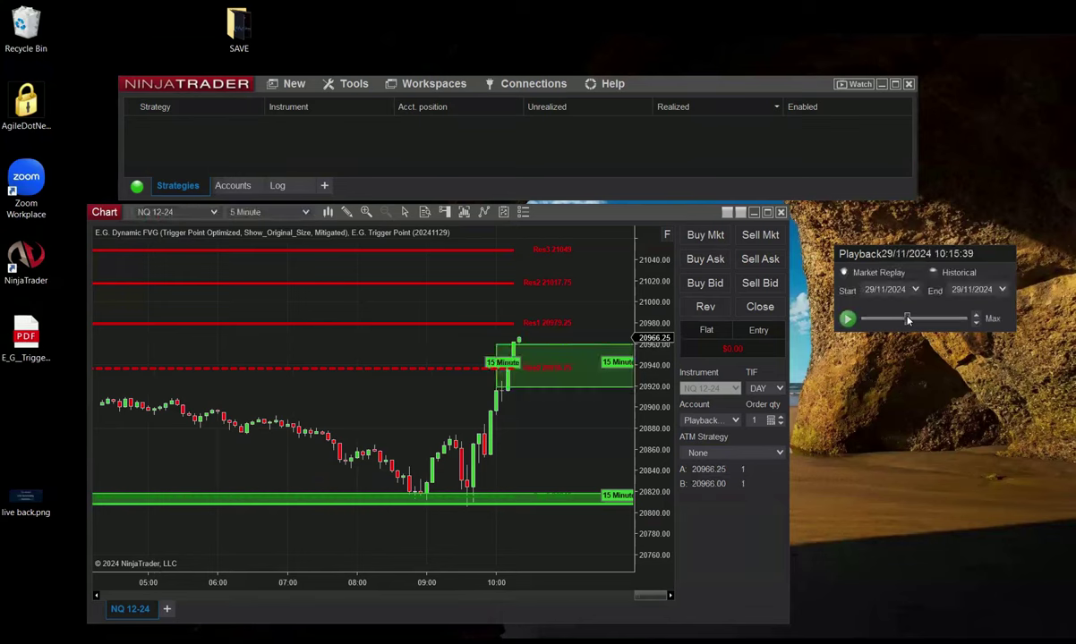
Rewind the replay to 0:00:00 and lower the playback speed to 50x.
drag(902, 321, 856, 330)
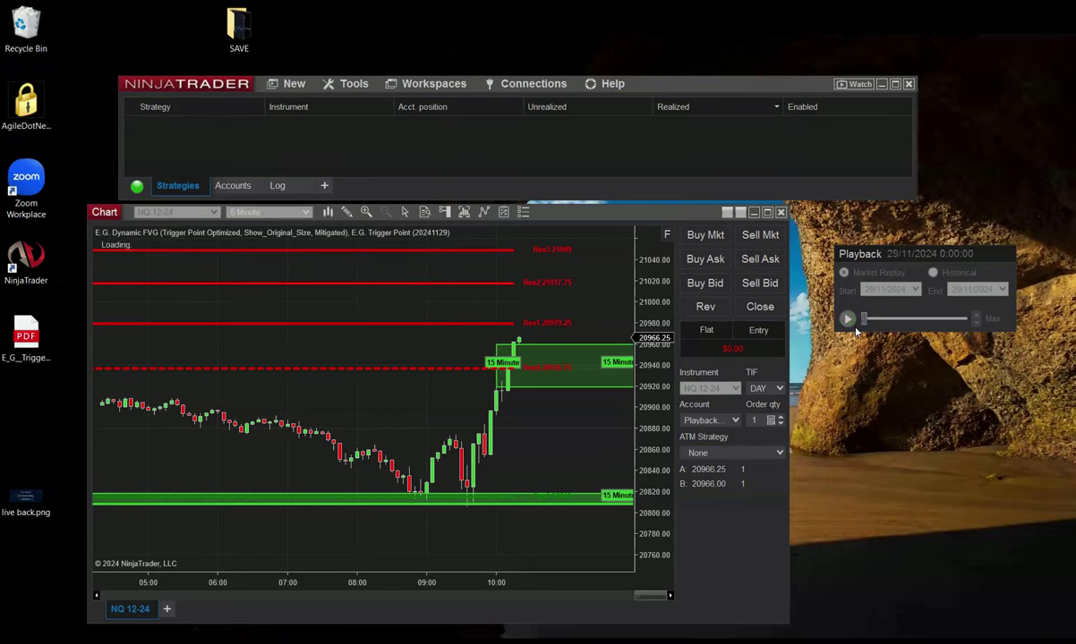
click(976, 324)
click(976, 324)
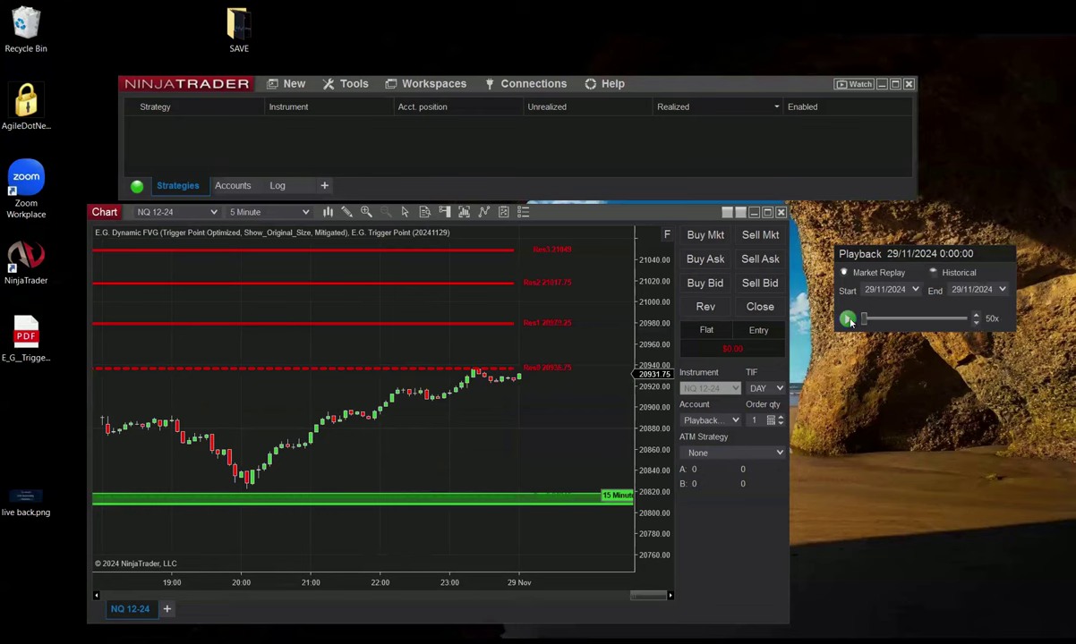
Add the E.G. FVG ICT Bot strategy to the NQ 12-24 chart with a stop loss of 40 ticks.
right_click(369, 248)
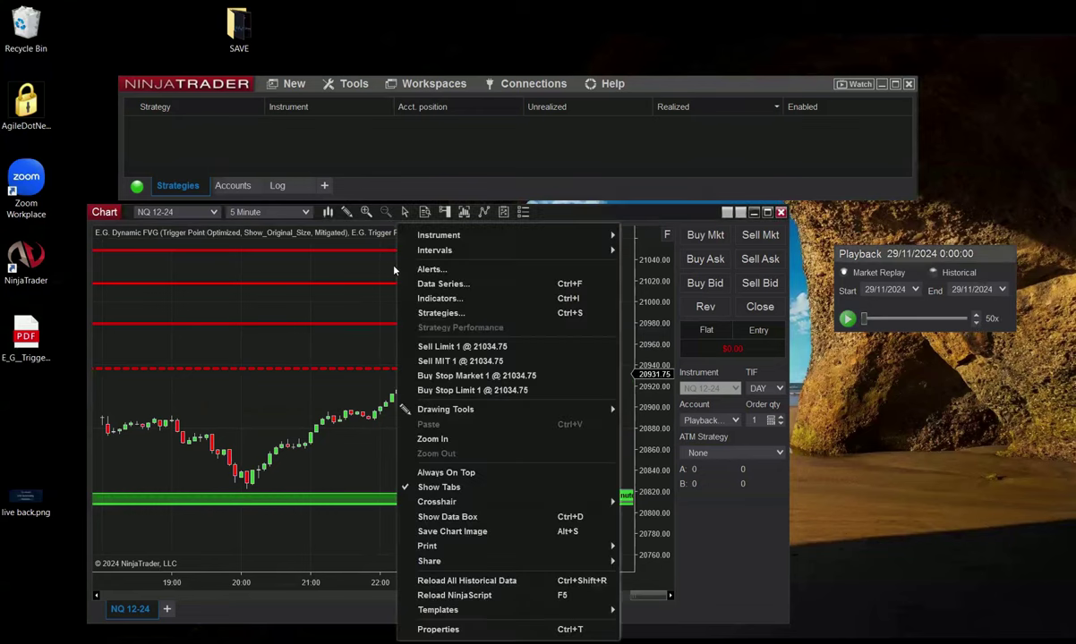
click(416, 281)
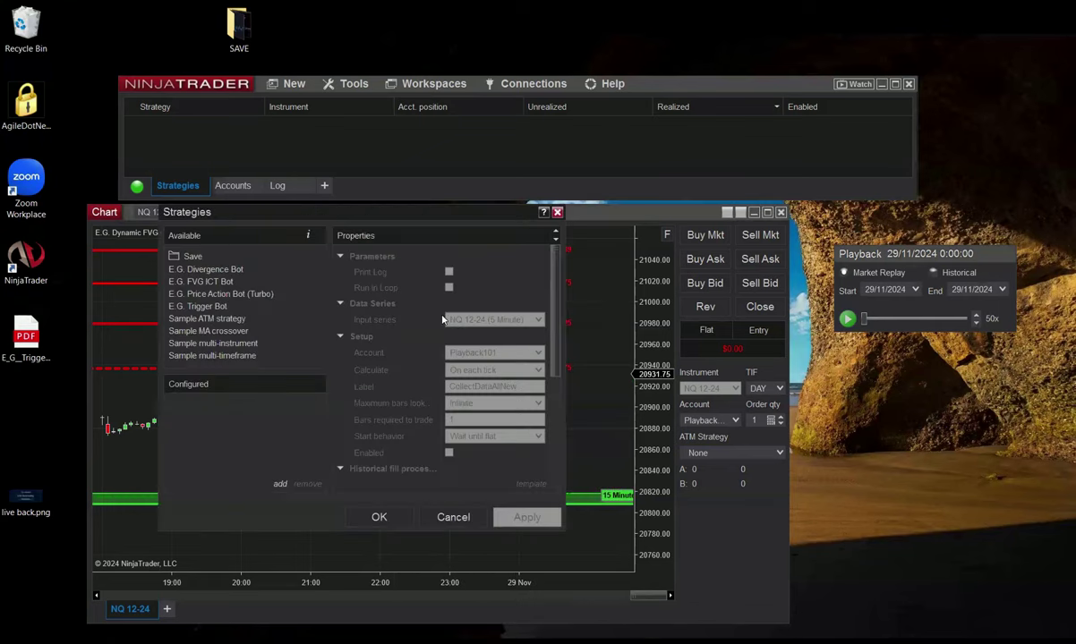
double_click(200, 281)
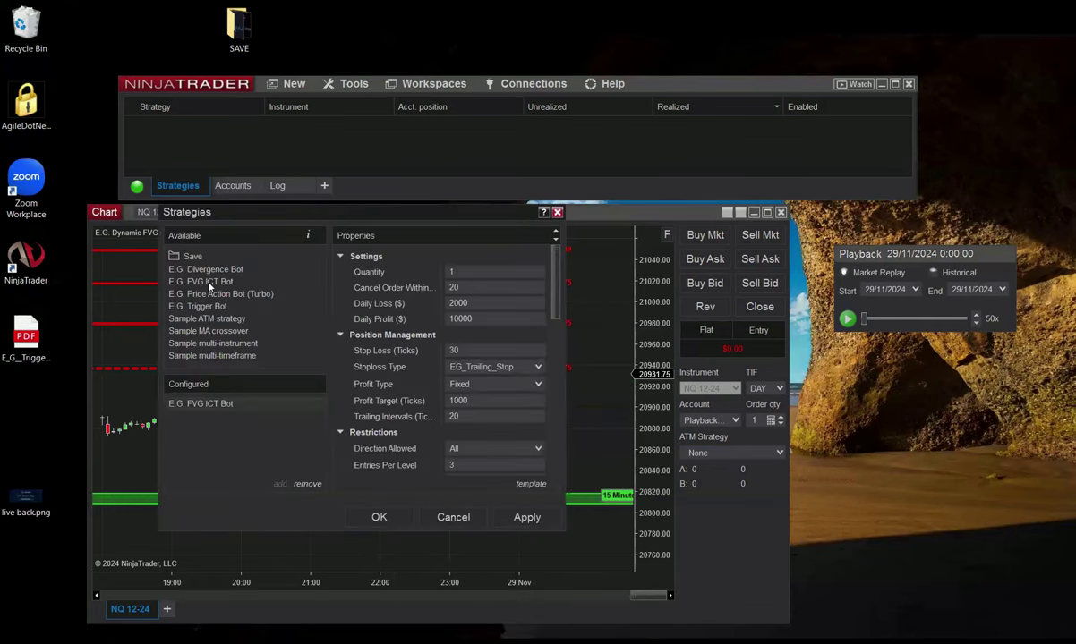
click(447, 351)
text(40)
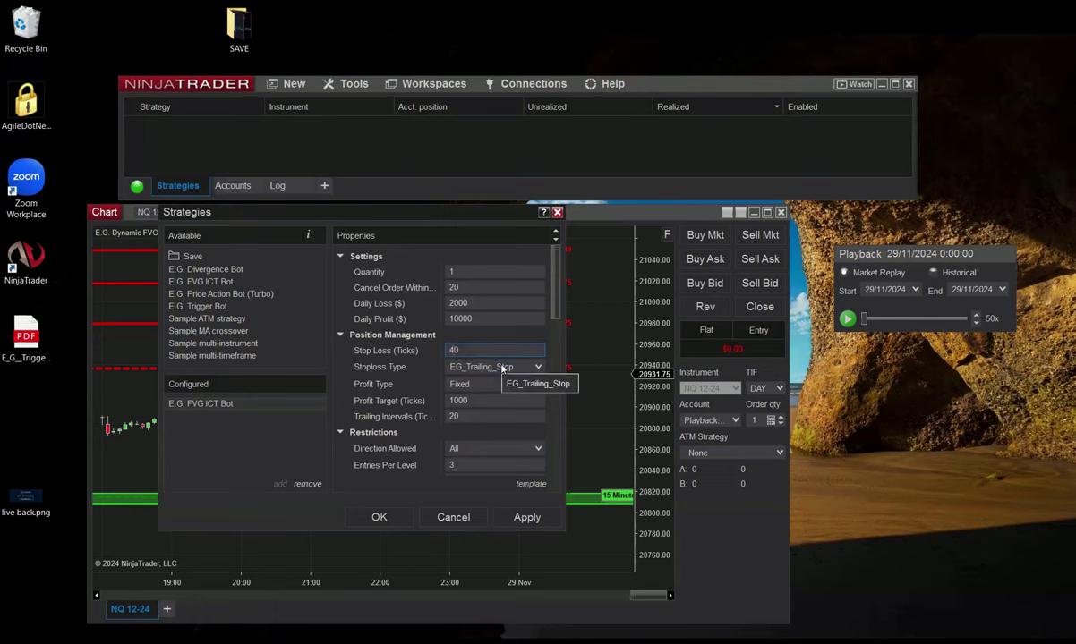
drag(339, 217, 514, 224)
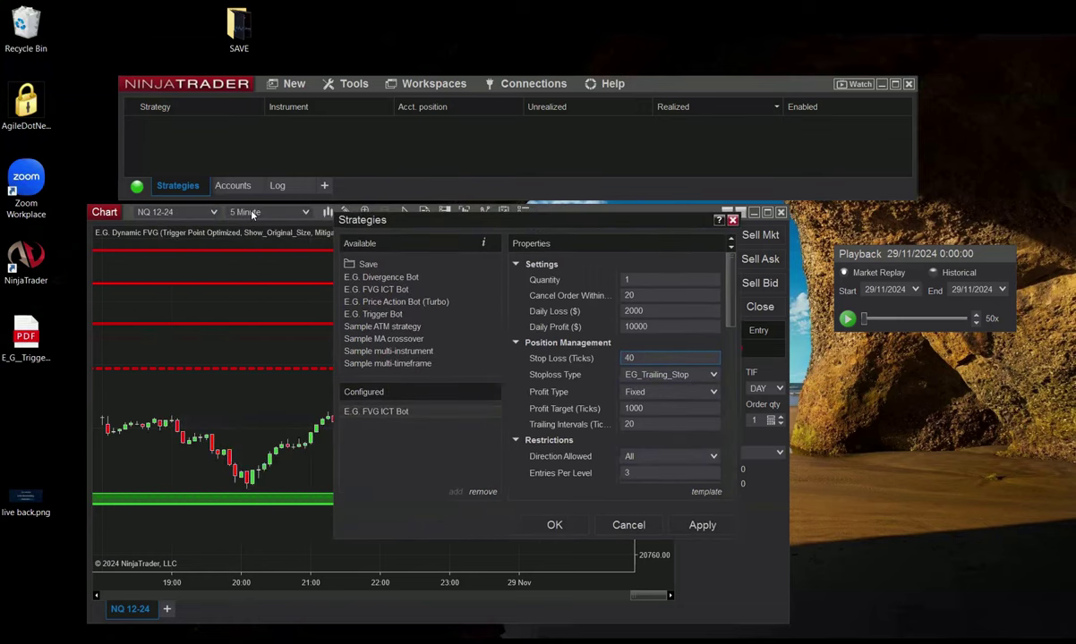
click(558, 529)
Switch the NQ 12-24 chart to the 1-minute interval and compress its price scale.
click(305, 213)
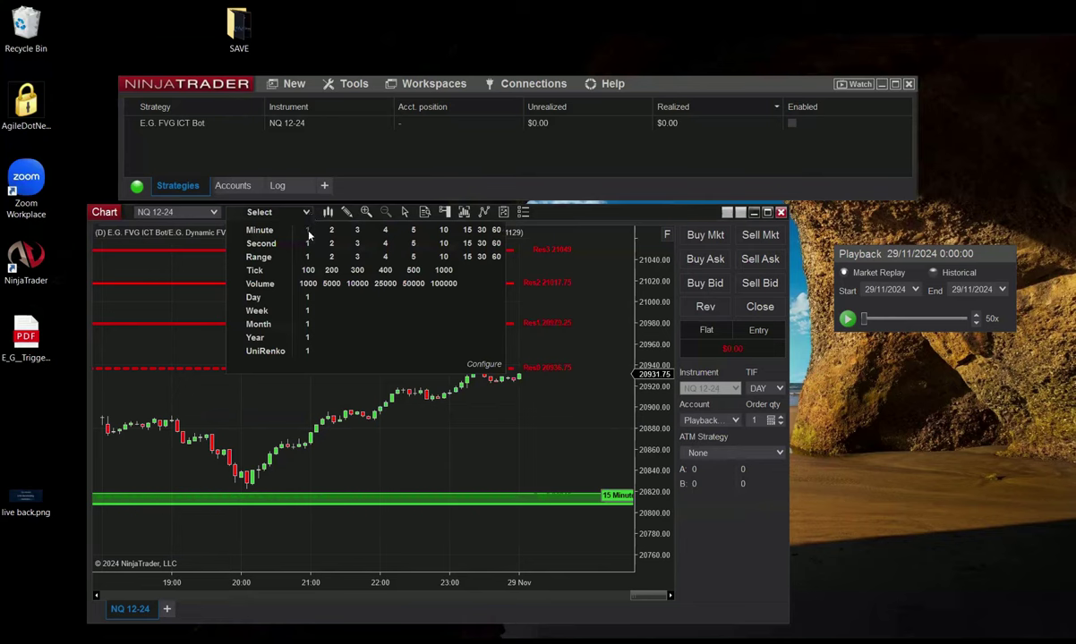
click(307, 230)
drag(642, 269, 638, 383)
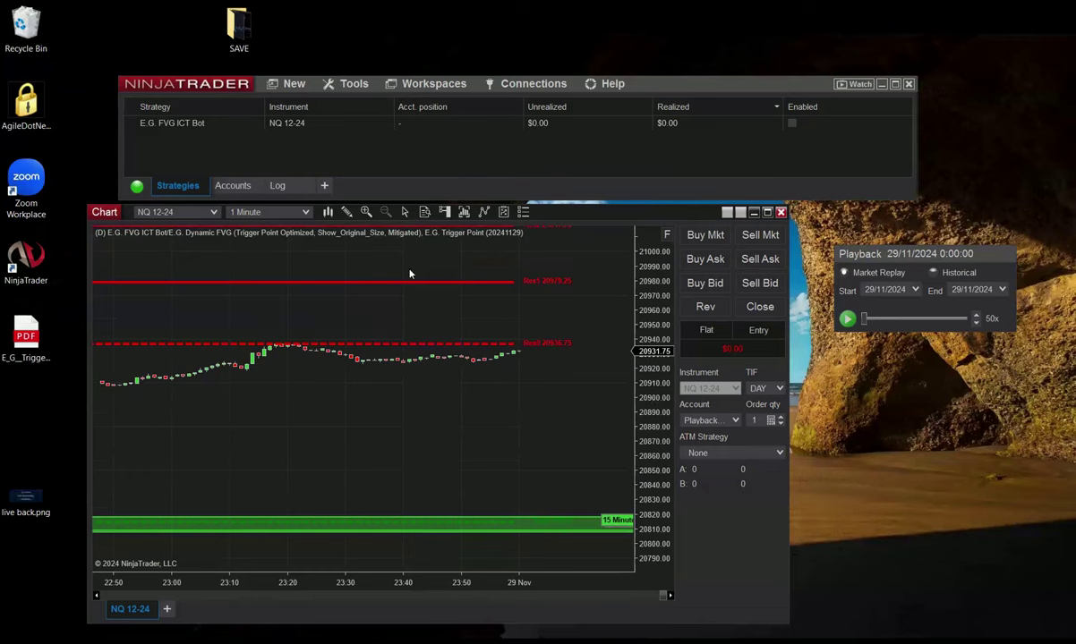
Start the replay at 10x and enable the E.G. FVG ICT Bot strategy, raising the playback speed to 500x.
click(977, 322)
click(977, 322)
click(977, 322)
click(847, 318)
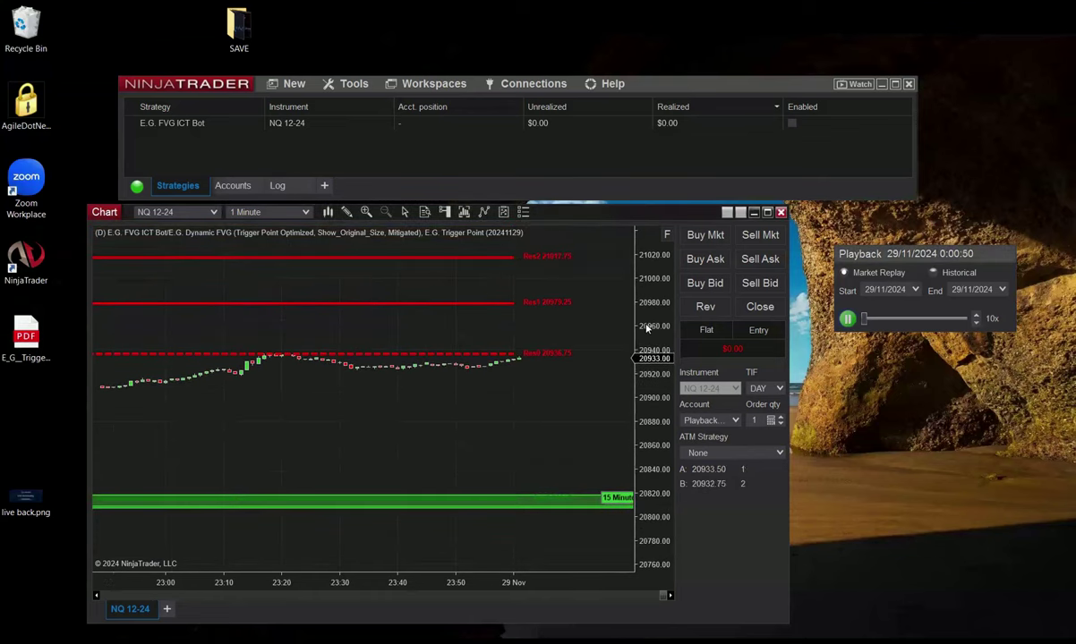
click(791, 123)
scroll(975, 317, up, 5)
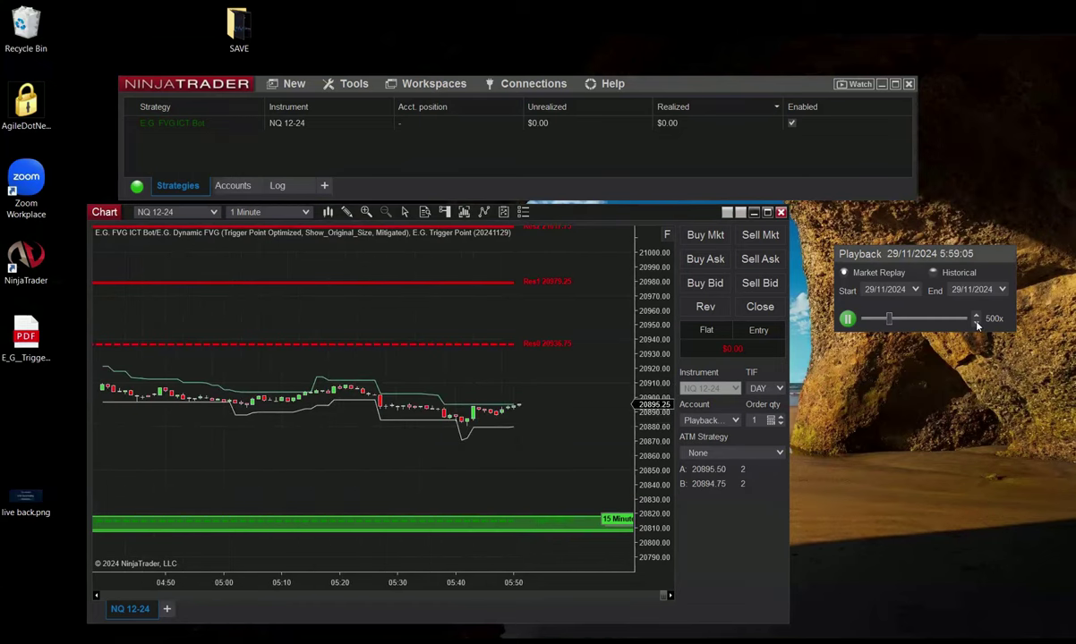
Alternate the playback speed between 500x and 100x, and slow the replay to 50x around the 15-minute zone.
click(976, 322)
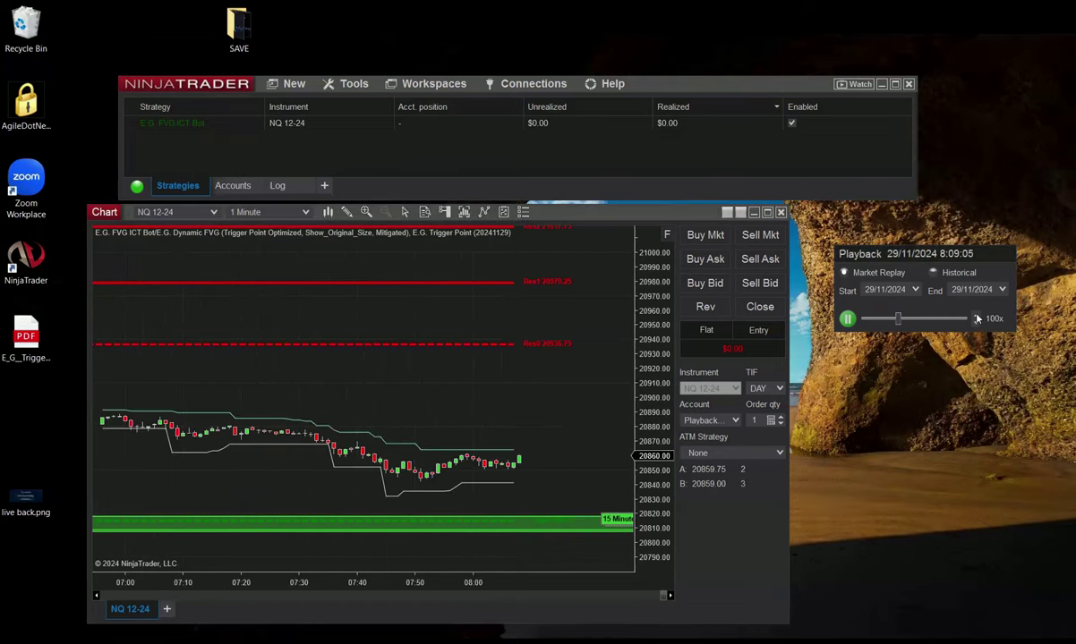
click(976, 318)
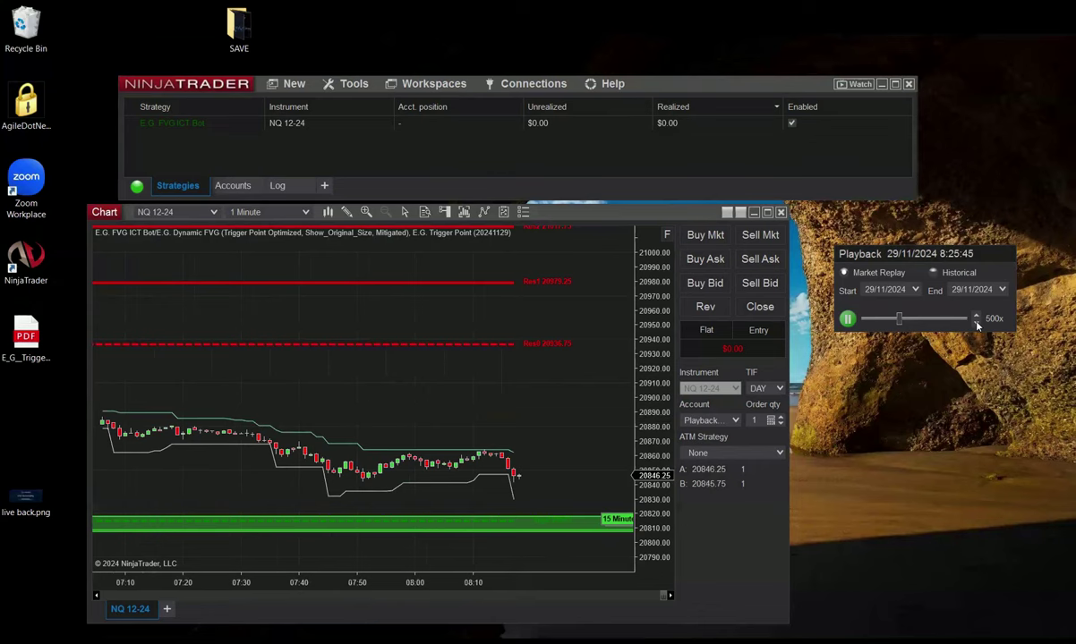
click(976, 322)
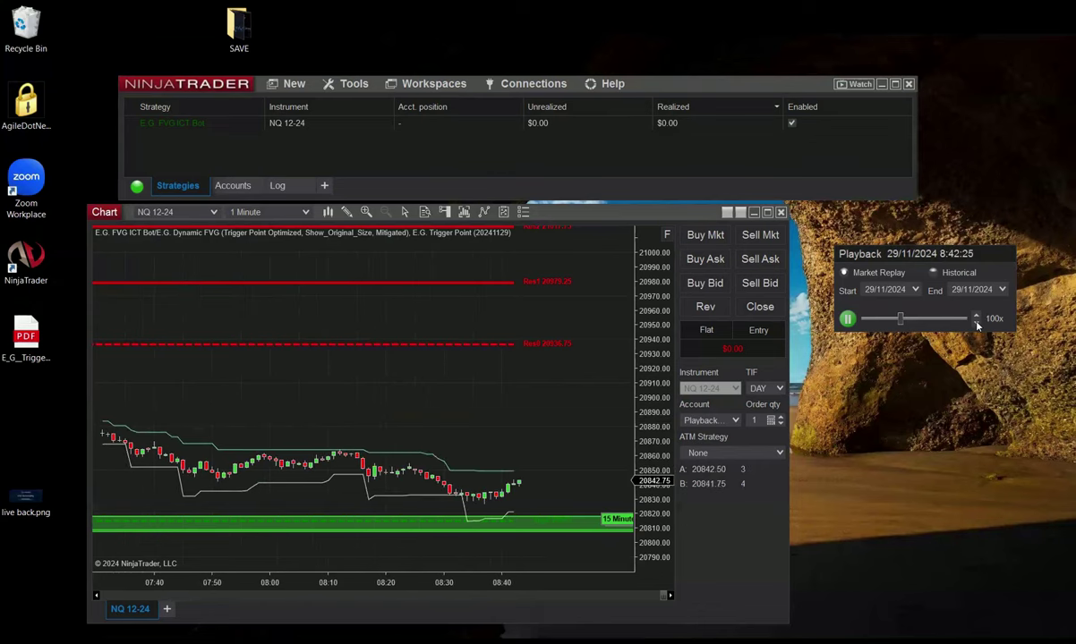
click(977, 323)
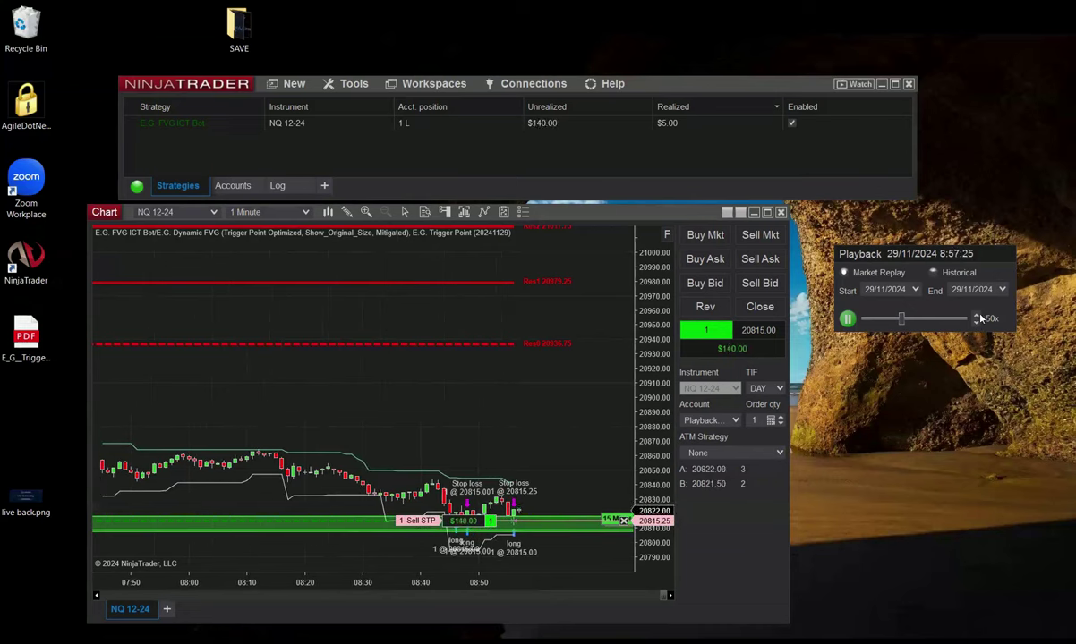
click(976, 320)
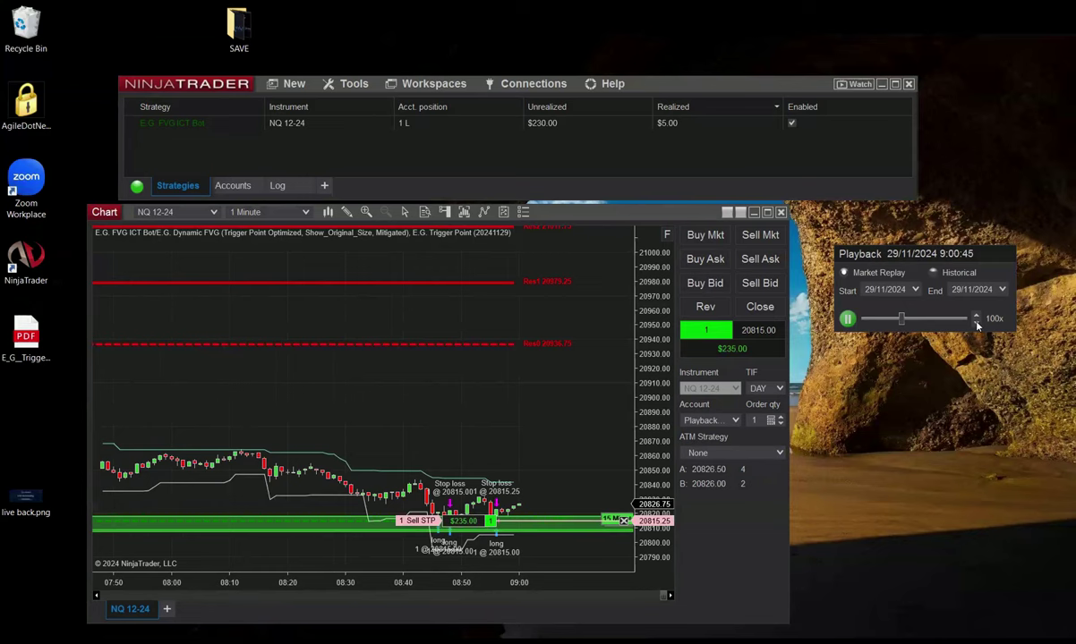
click(976, 323)
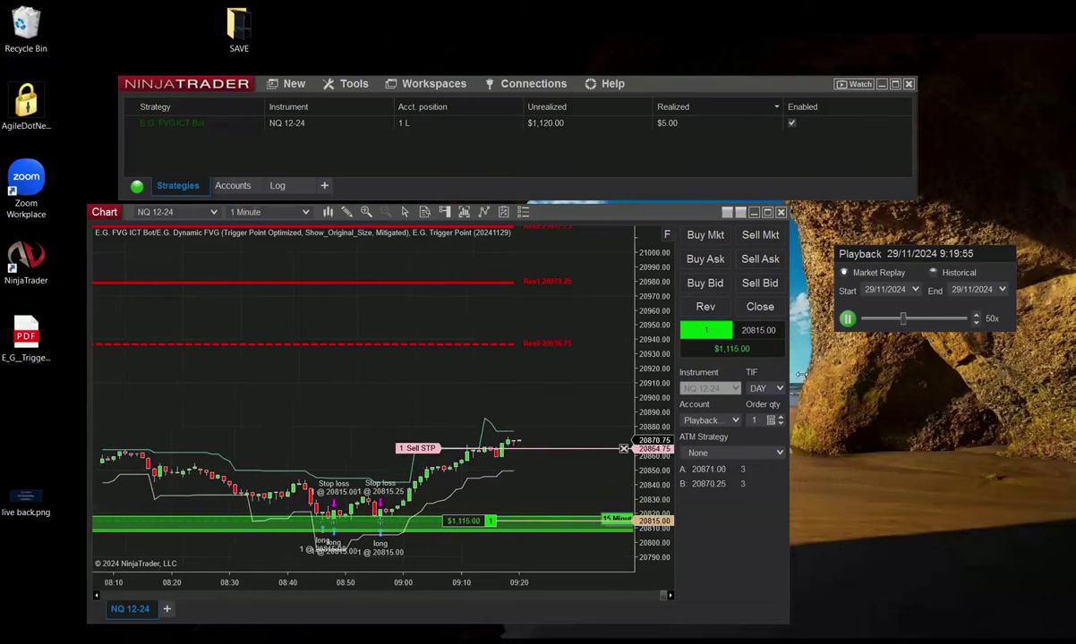
Vary the playback speed between 30x, 50x and 100x around the strategy's trades, ending at 100x.
click(975, 324)
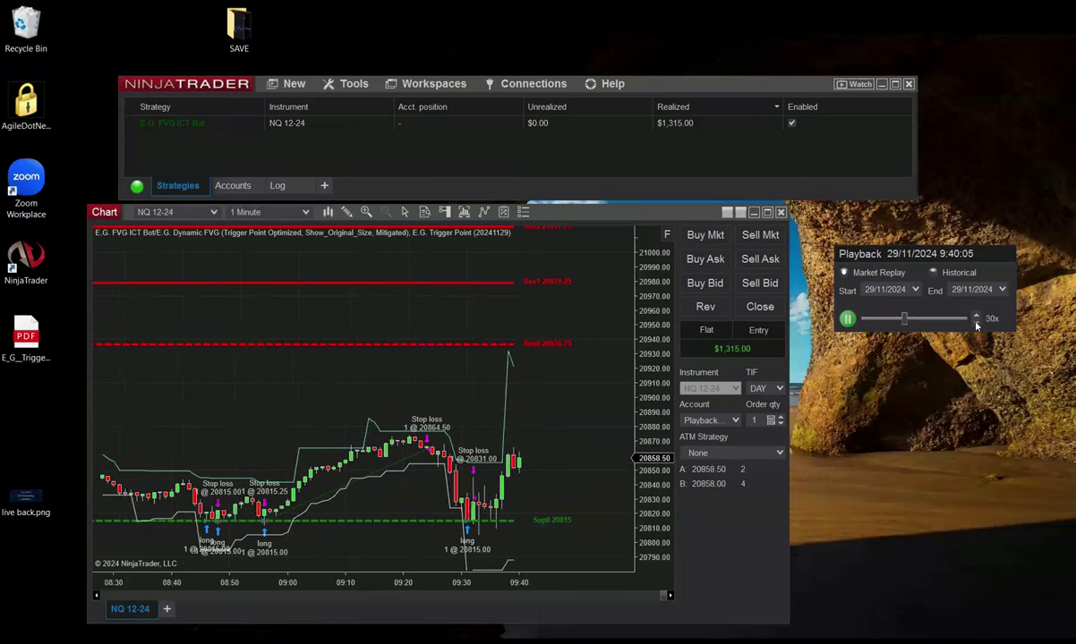
click(976, 316)
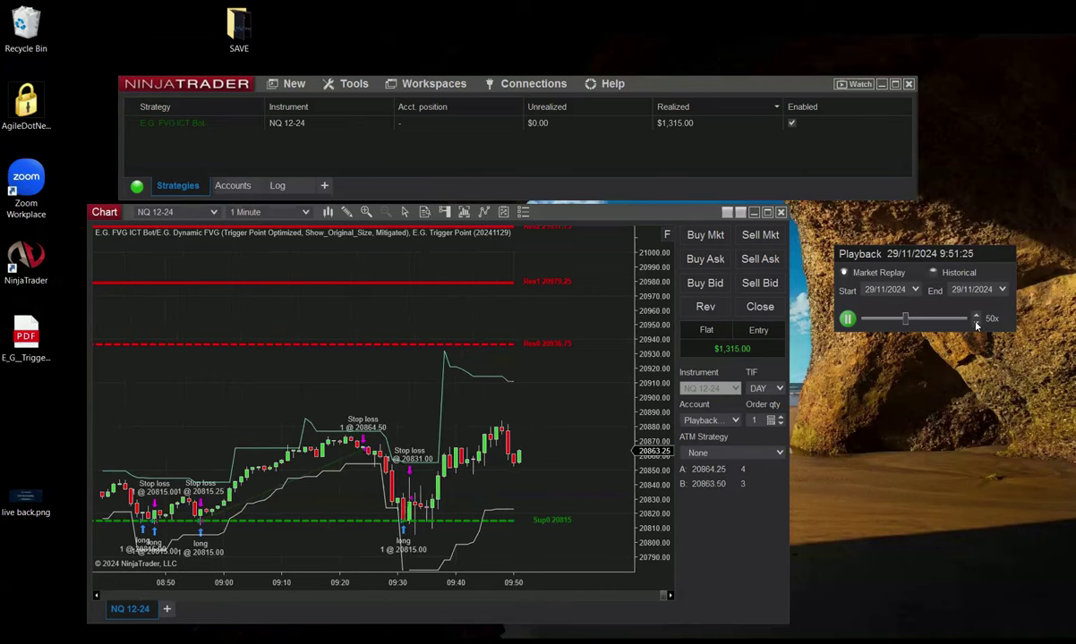
click(976, 322)
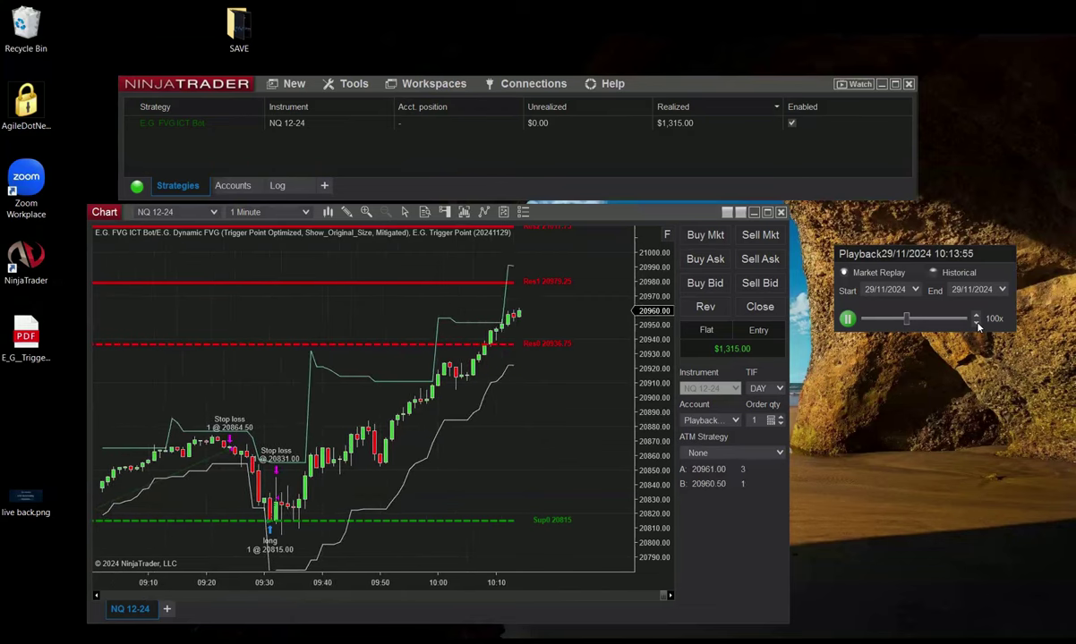
click(977, 321)
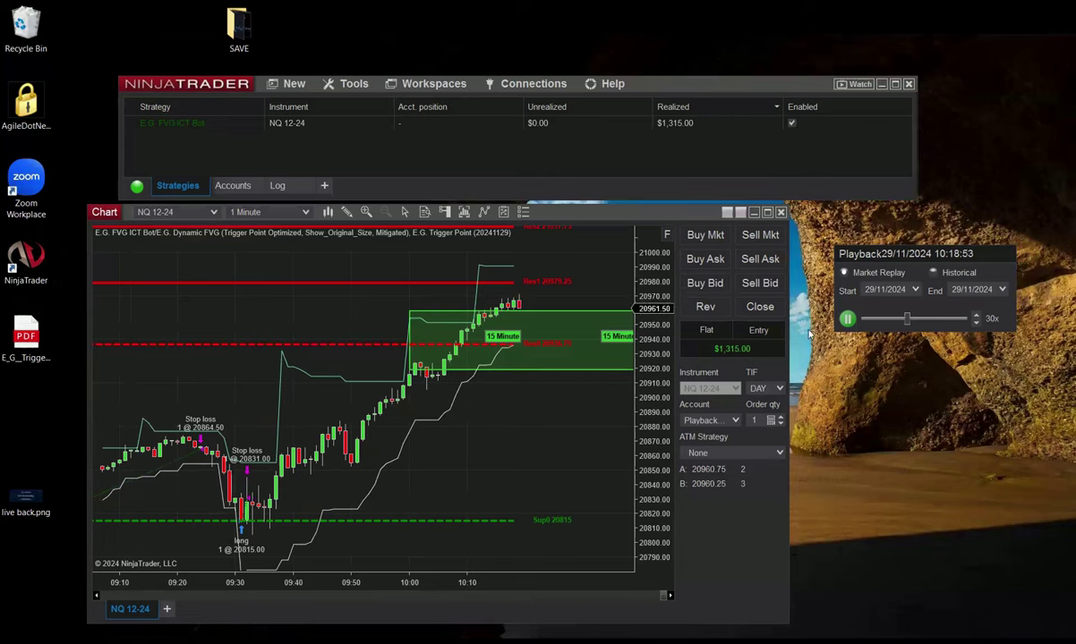
click(976, 316)
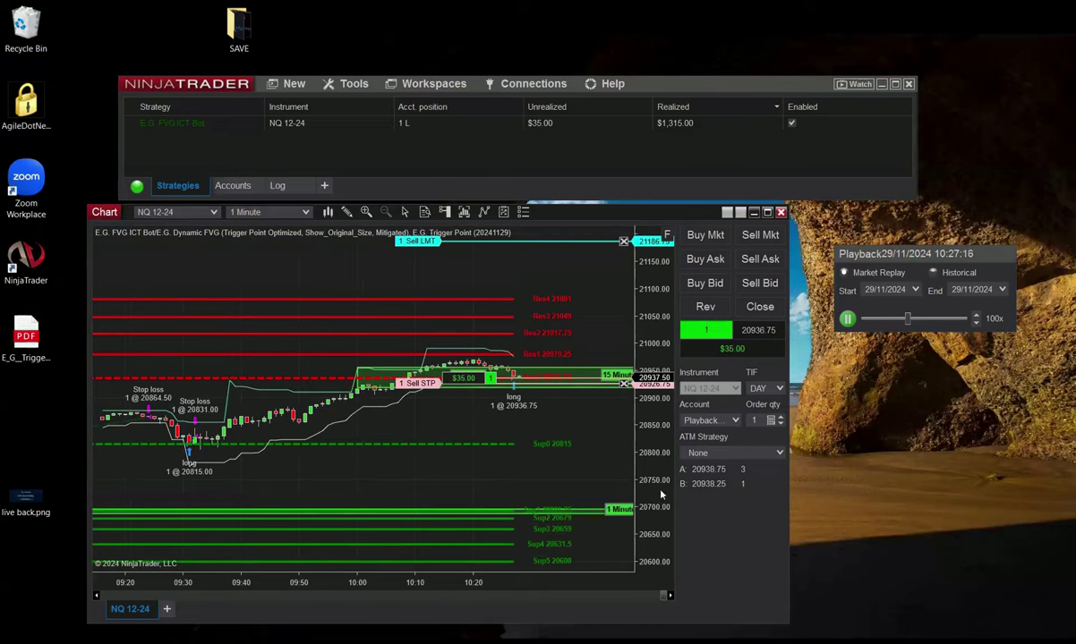
Stretch the chart's price scale around the open long position and raise the playback speed to 1000x.
drag(649, 479, 594, 384)
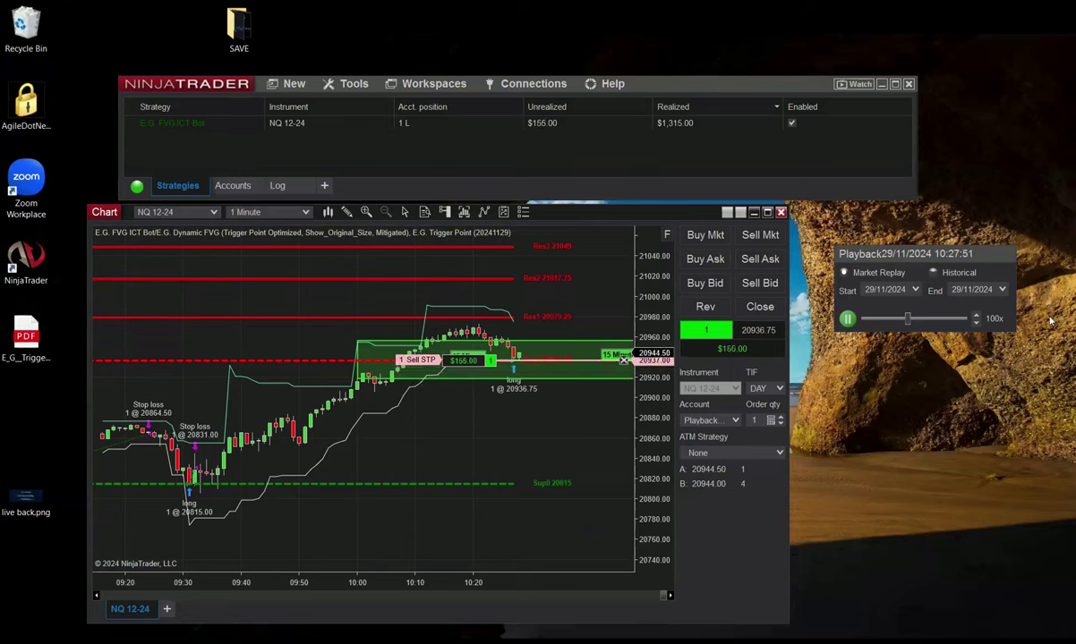
click(976, 315)
click(977, 315)
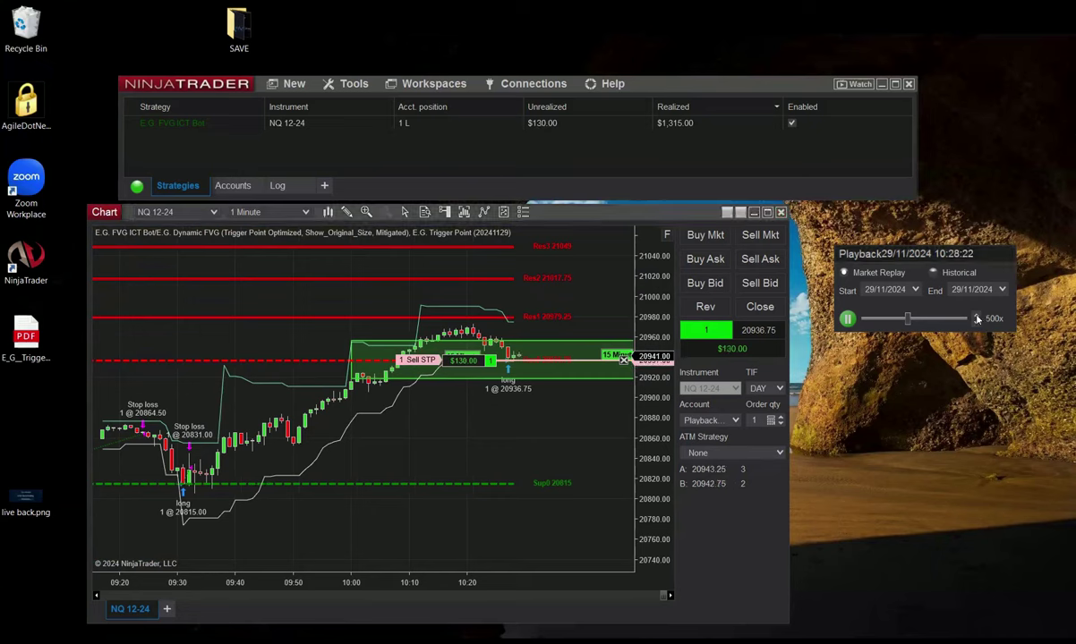
click(976, 315)
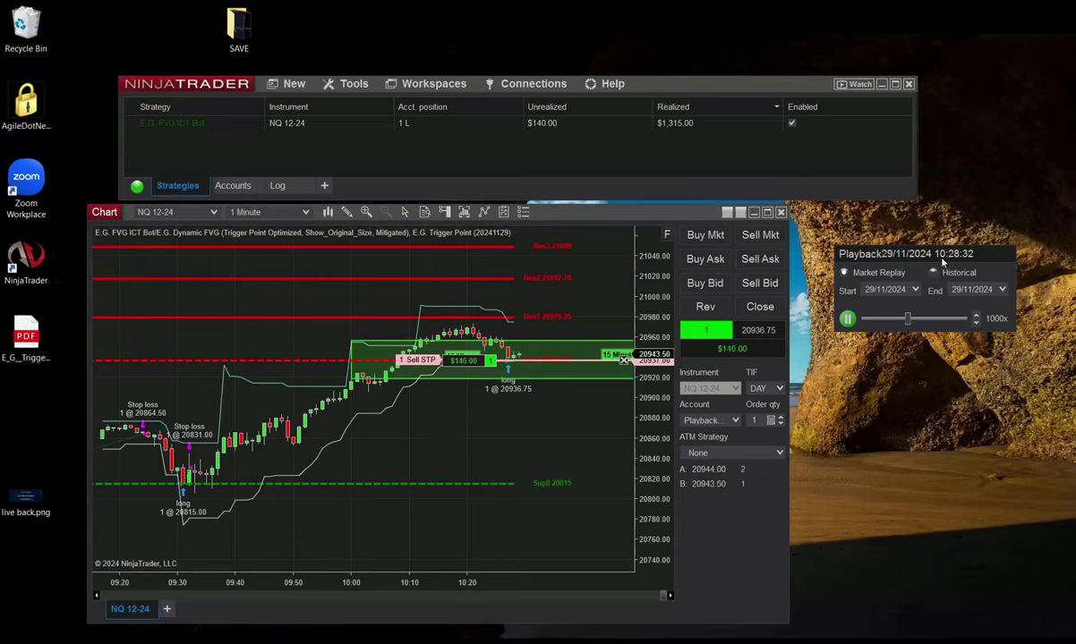
Lower the playback speed to 500x, return it to 1000x, and move the Playback window higher.
drag(942, 255, 942, 238)
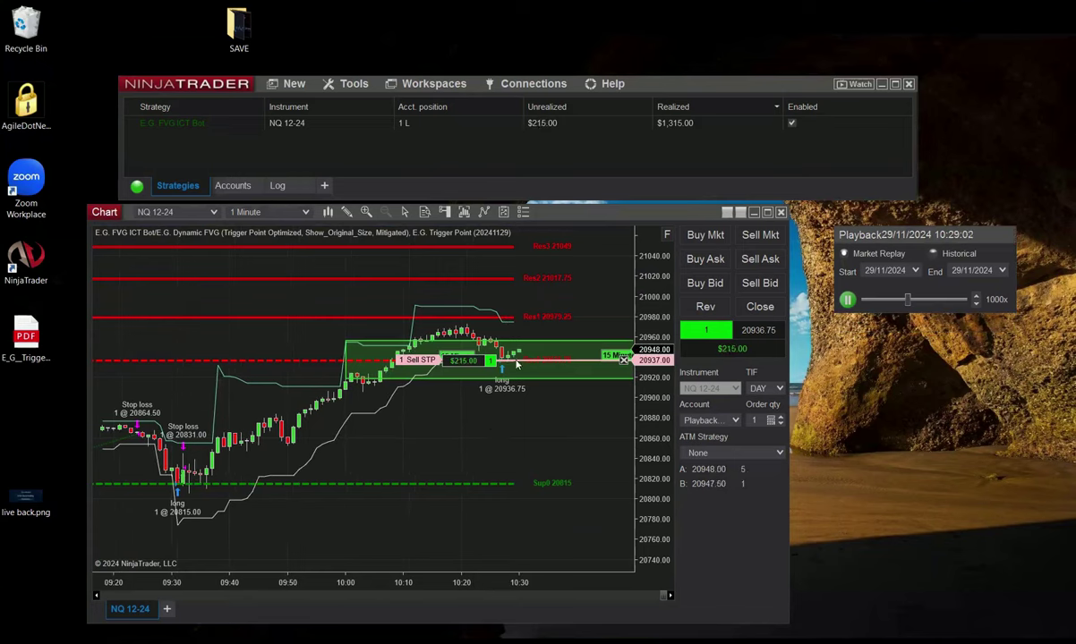
click(976, 306)
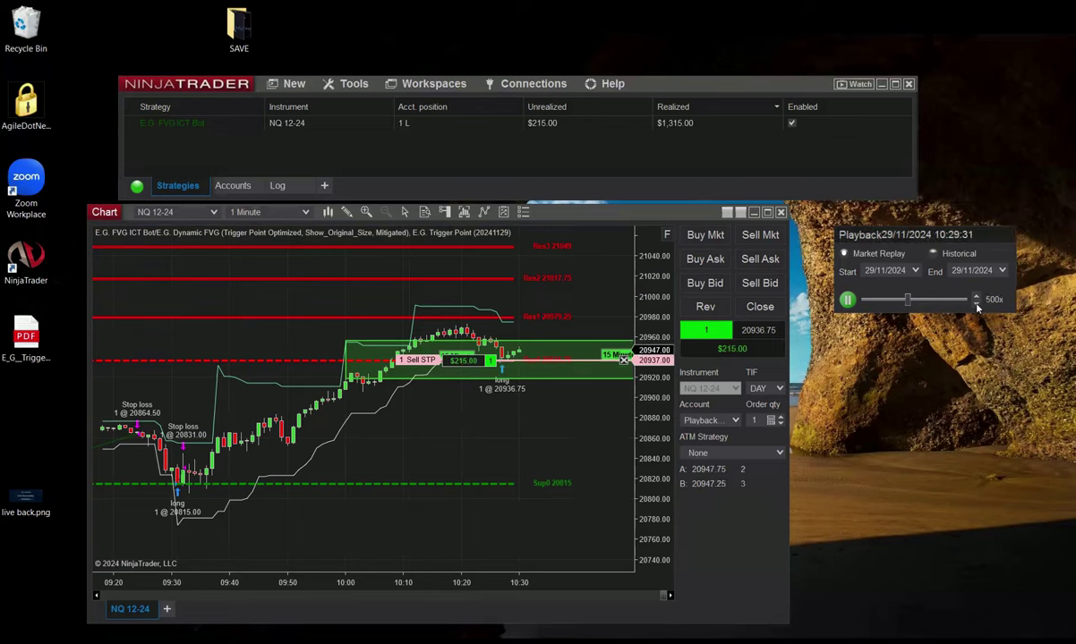
click(976, 300)
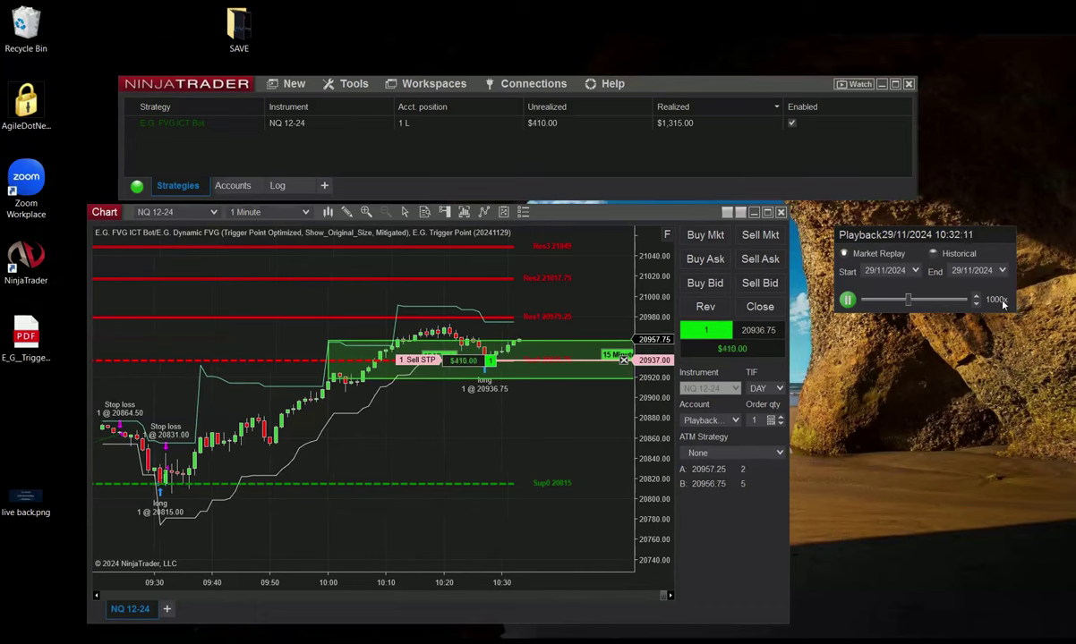
drag(944, 236, 939, 218)
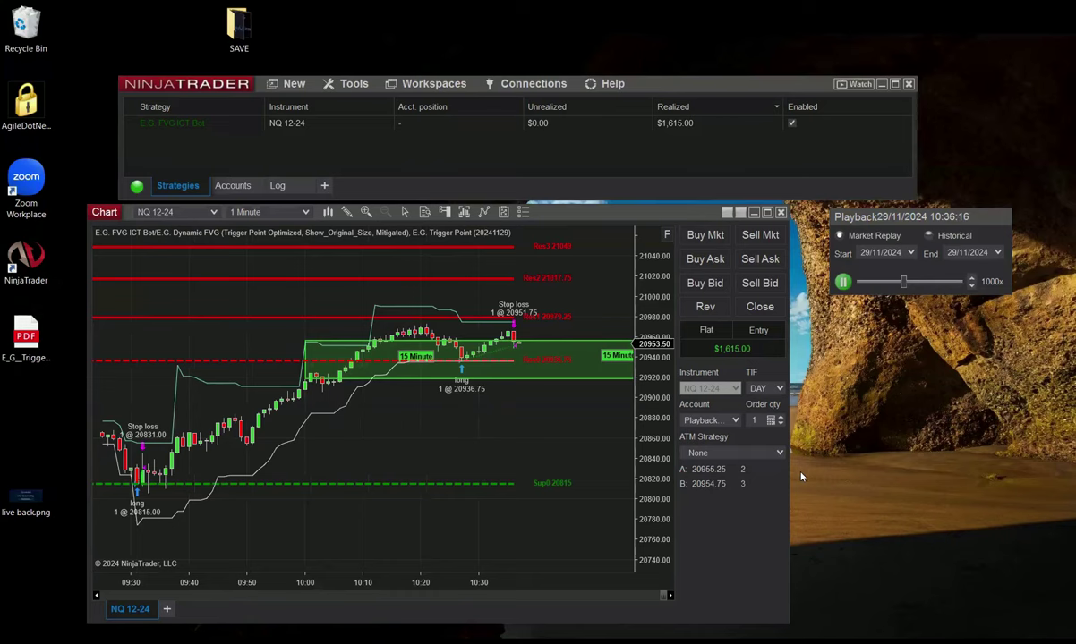
Disable the E.G. FVG ICT Bot strategy and review the Profit Type options in its settings.
click(792, 124)
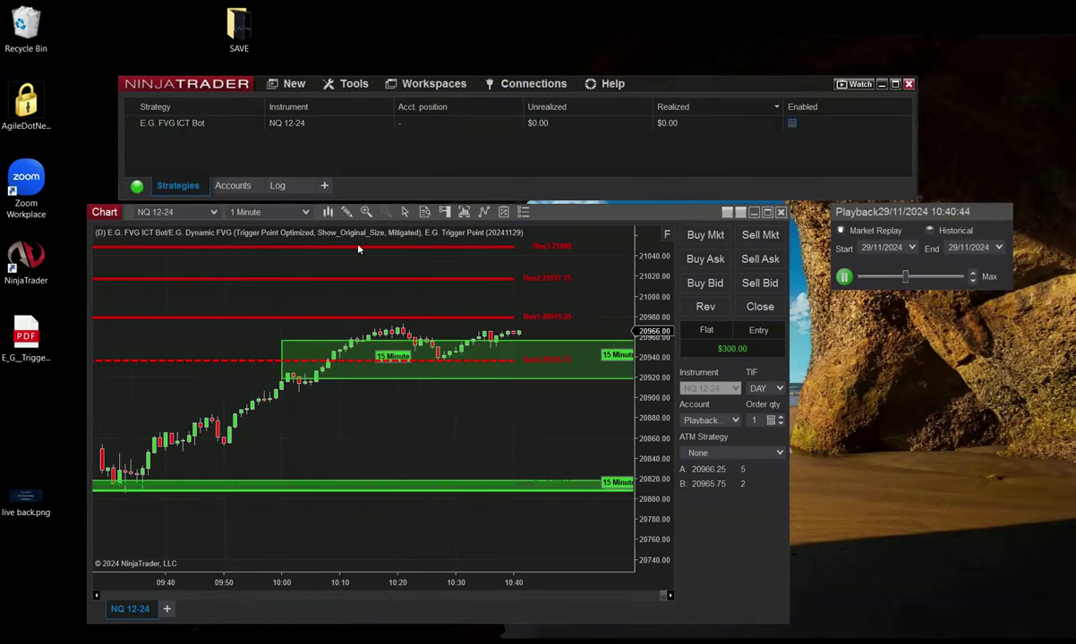
right_click(358, 248)
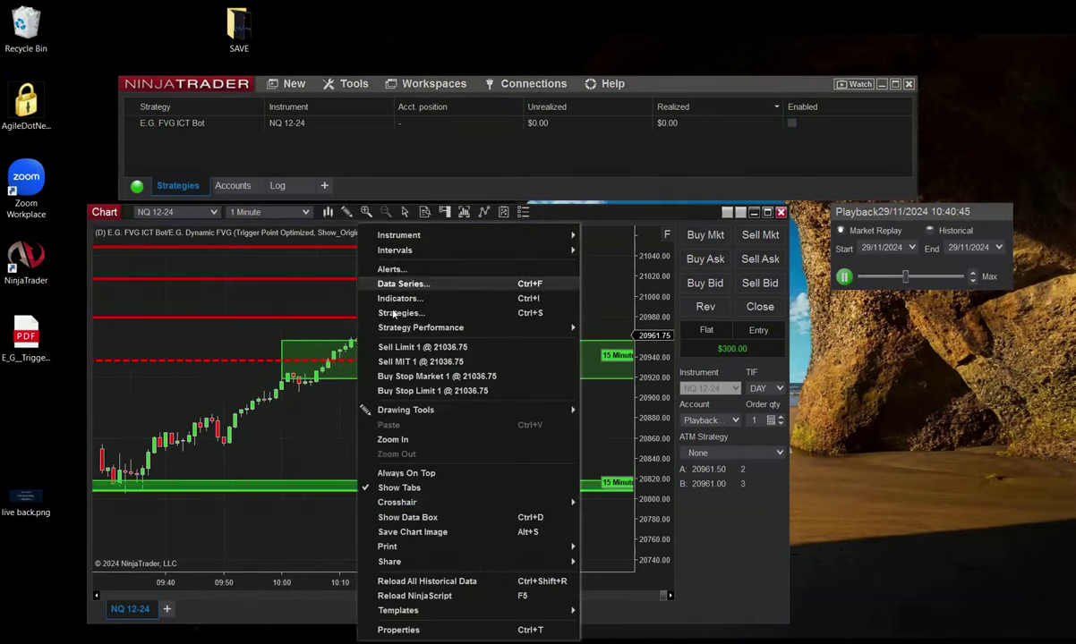
click(374, 298)
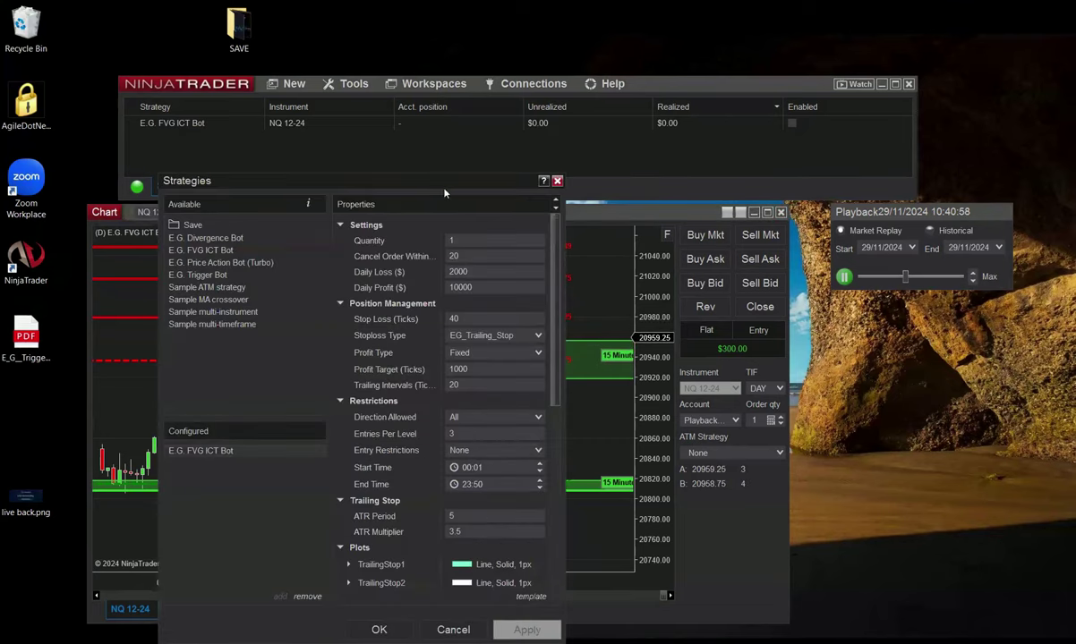
drag(444, 192, 444, 145)
click(500, 306)
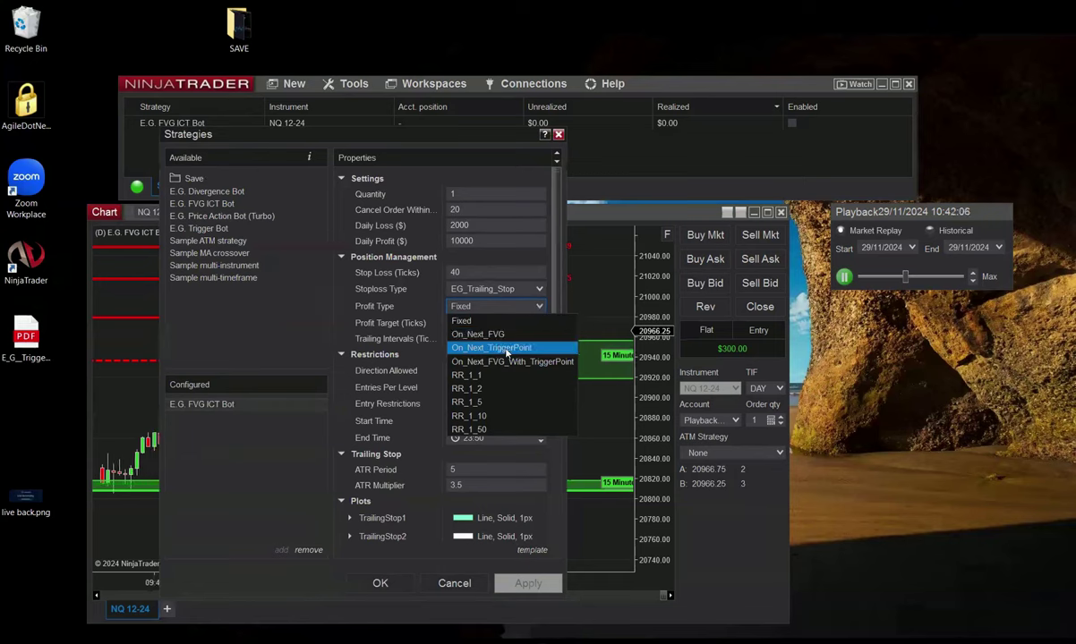
click(456, 582)
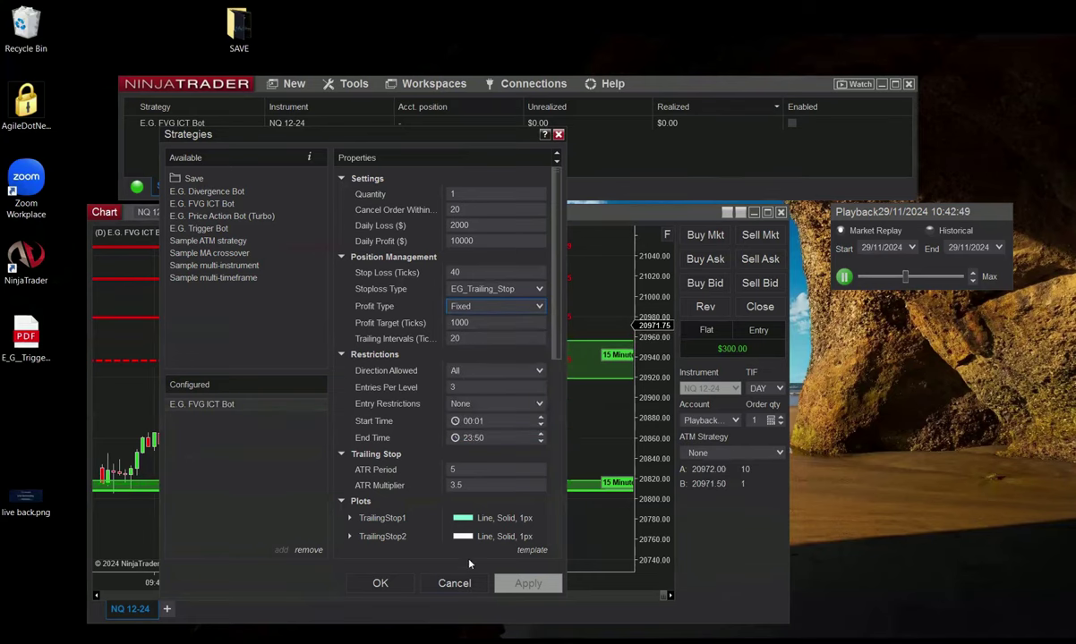
click(467, 582)
Rewind the replay to 0:00:00 at 50x speed and switch the NQ 12-24 chart to the 5-minute interval.
drag(906, 279, 847, 278)
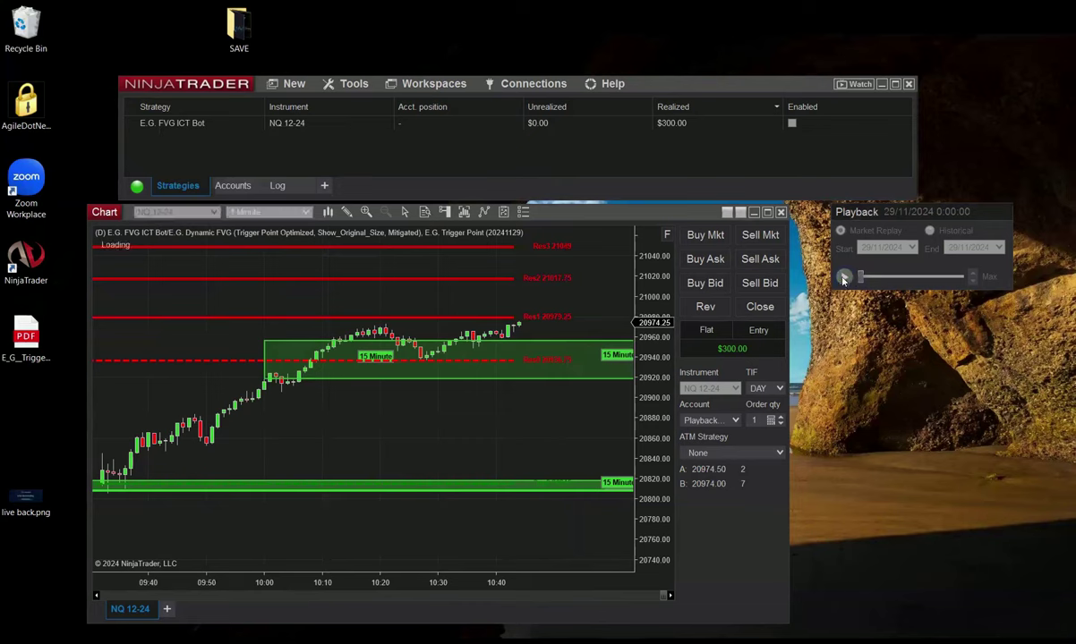
click(973, 280)
click(307, 213)
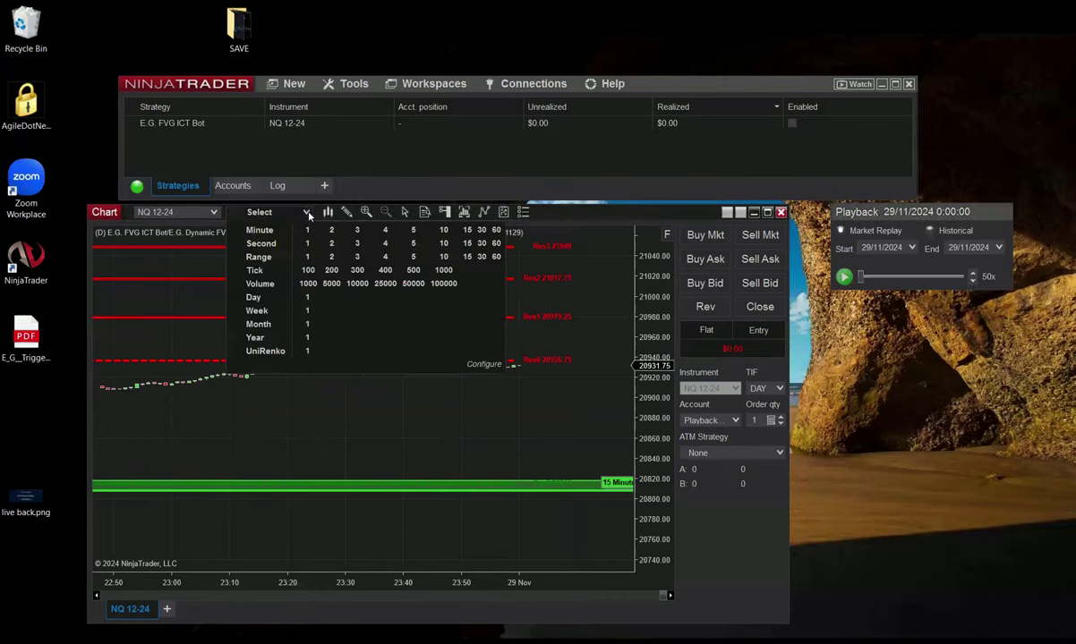
click(413, 221)
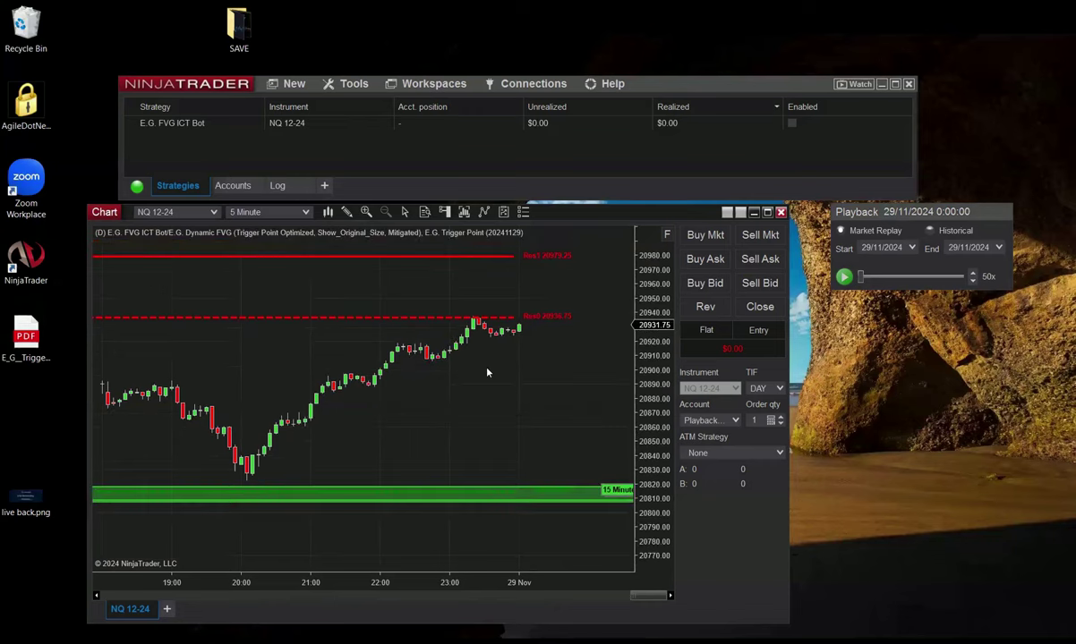
Remove the existing E.G. FVG ICT Bot strategy from the NQ 12-24 chart.
right_click(361, 279)
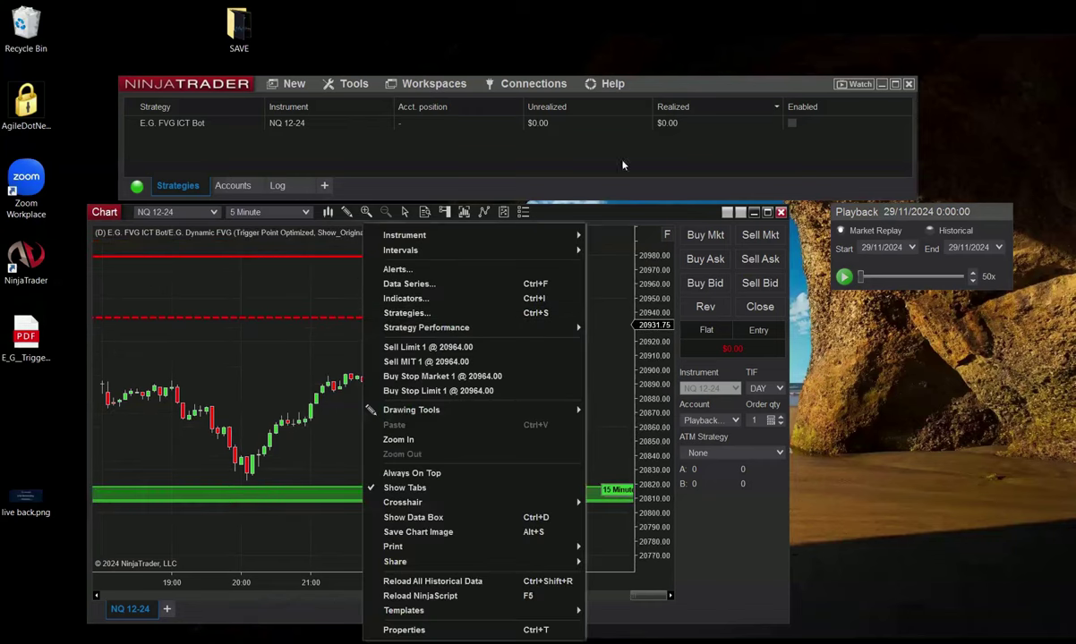
click(650, 126)
key(Delete)
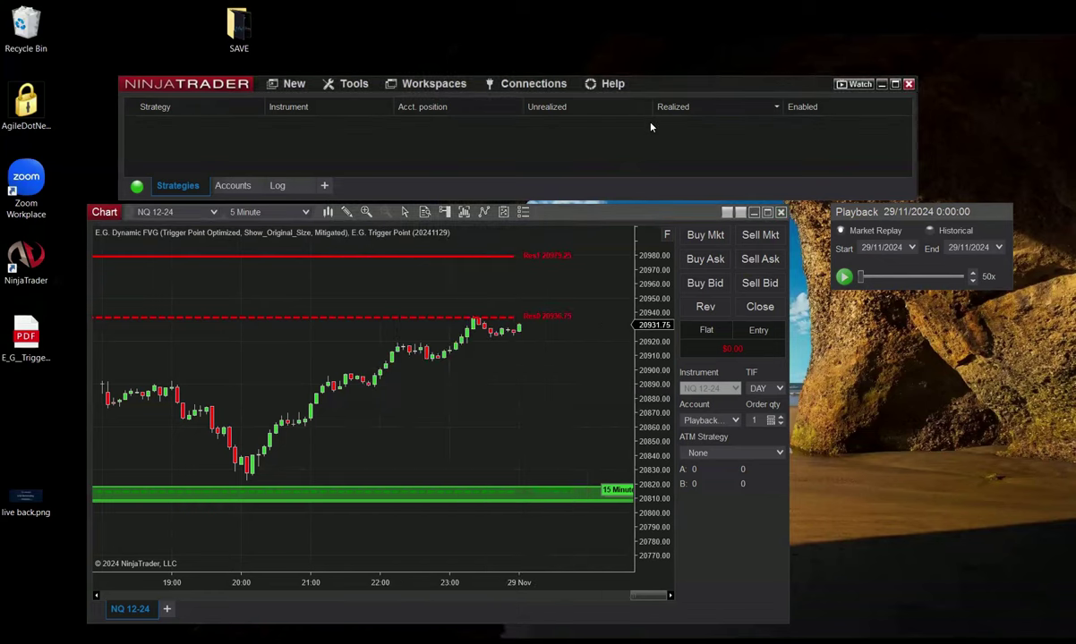
Add the E.G. FVG ICT Bot strategy with a 40-tick stop loss and profit type On_Next_TriggerPoint.
right_click(405, 312)
click(416, 312)
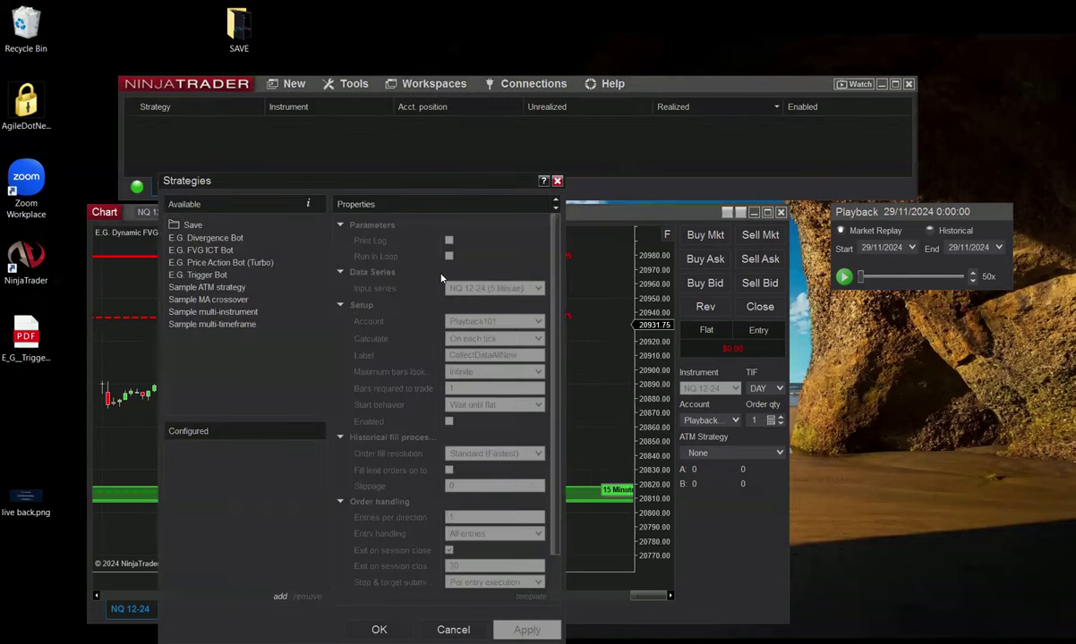
double_click(205, 250)
drag(266, 180, 287, 124)
click(523, 262)
text(40)
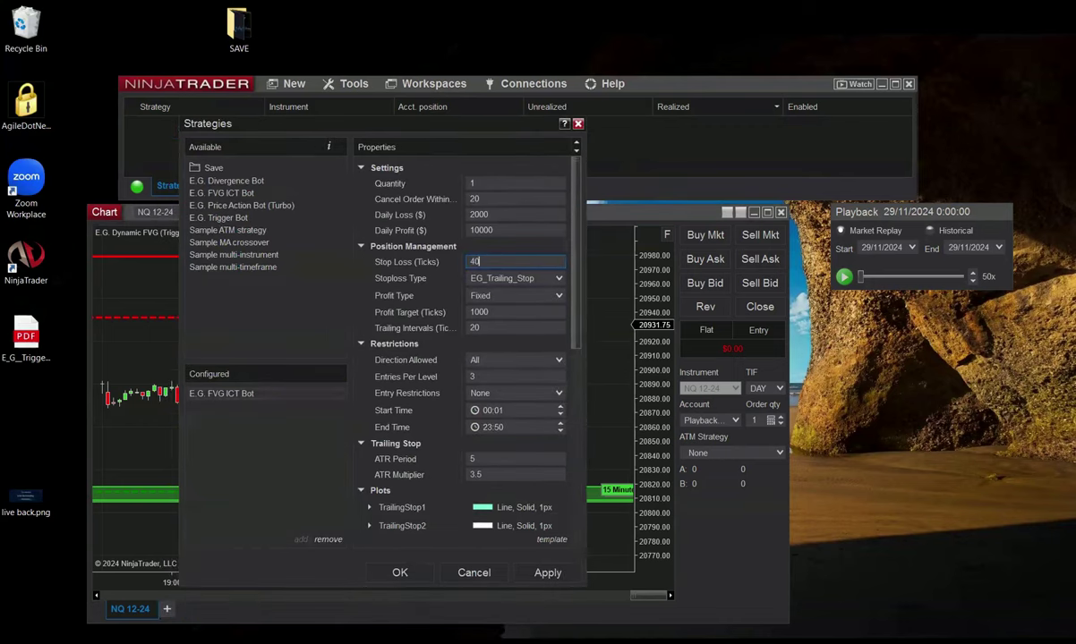
click(555, 279)
click(555, 279)
click(558, 297)
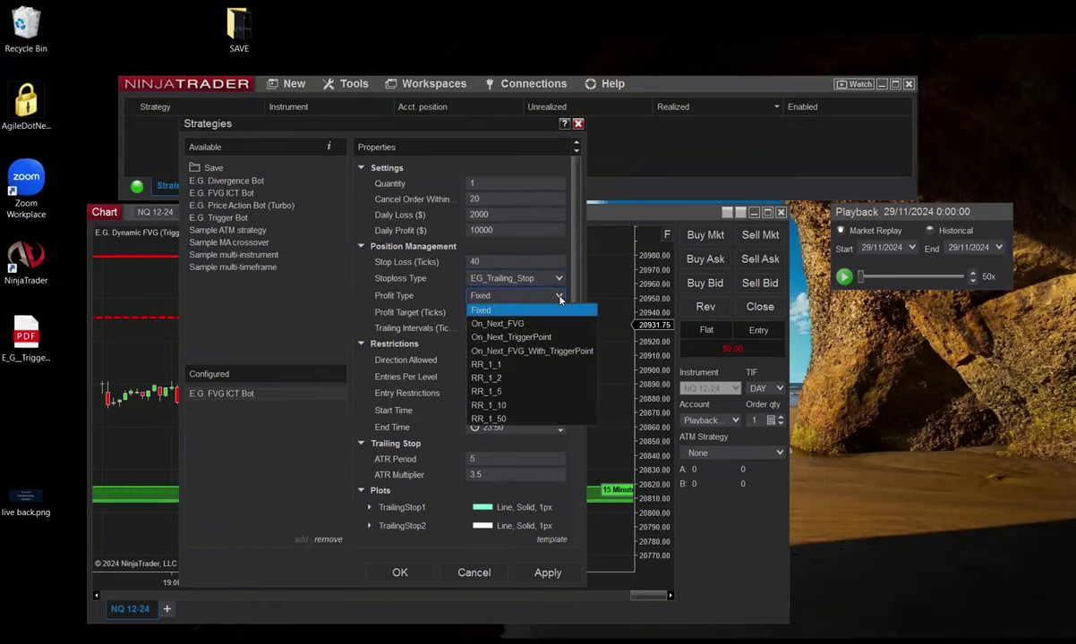
click(540, 337)
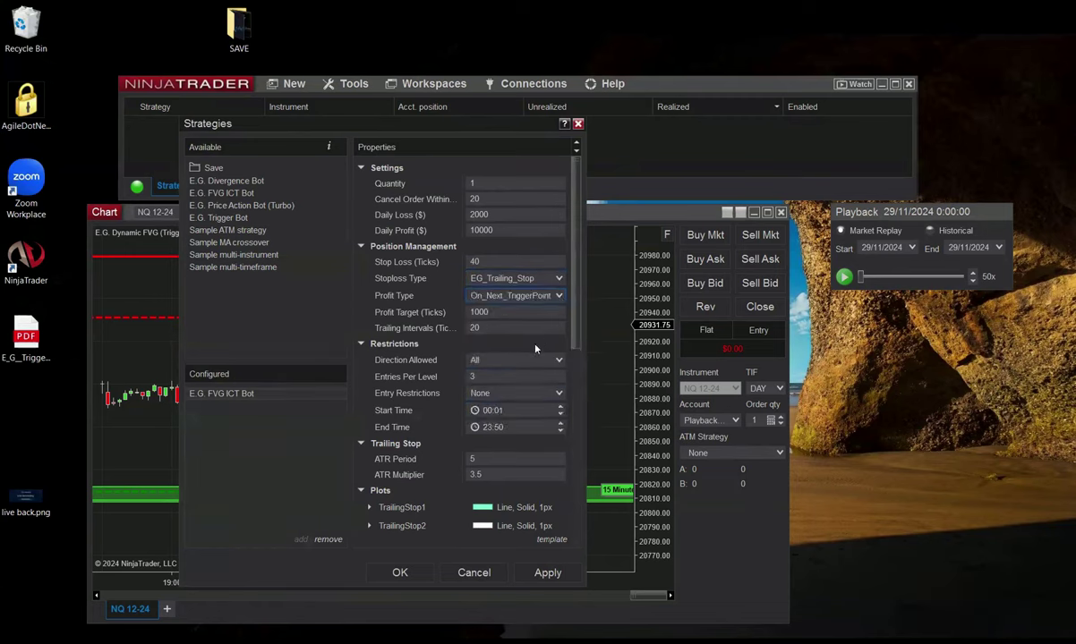
click(422, 578)
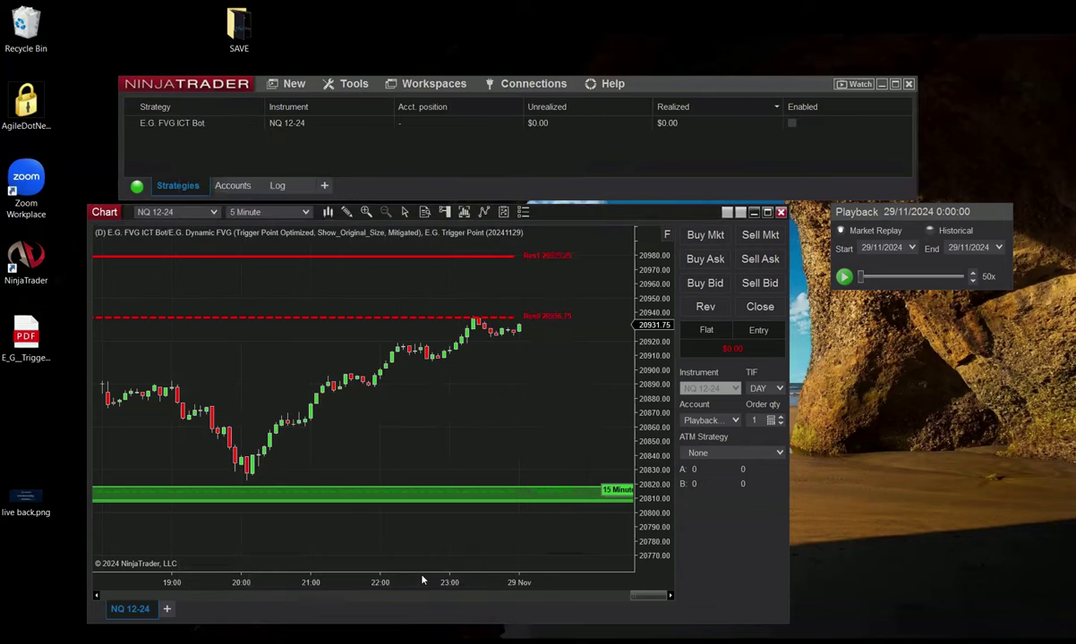
Start the replay, enable the E.G. FVG ICT Bot strategy and raise the playback speed to Max.
click(843, 277)
click(791, 123)
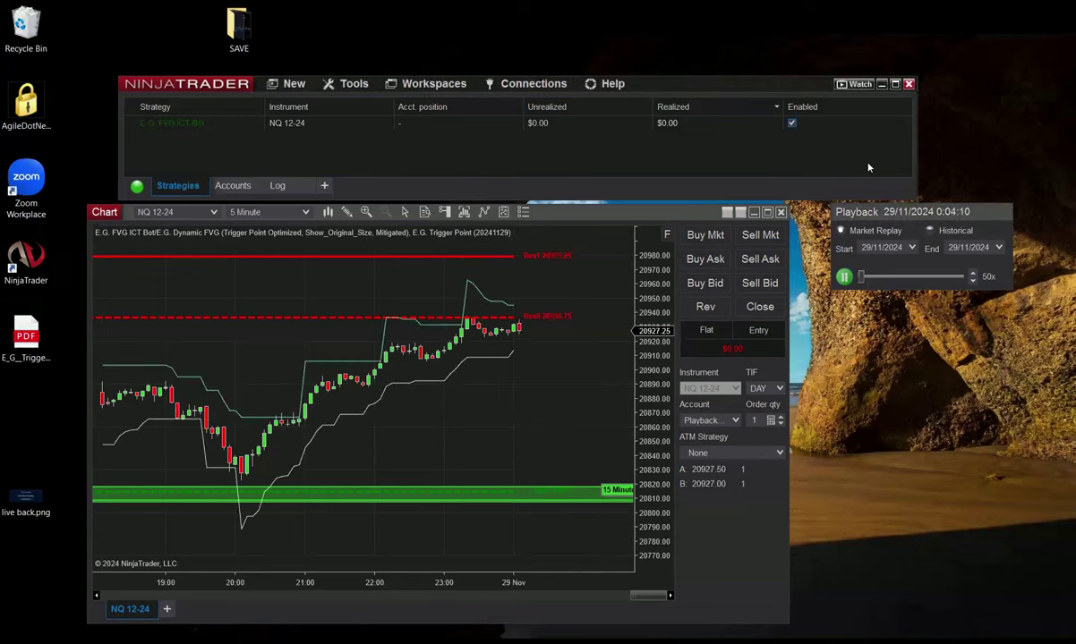
click(973, 275)
click(972, 275)
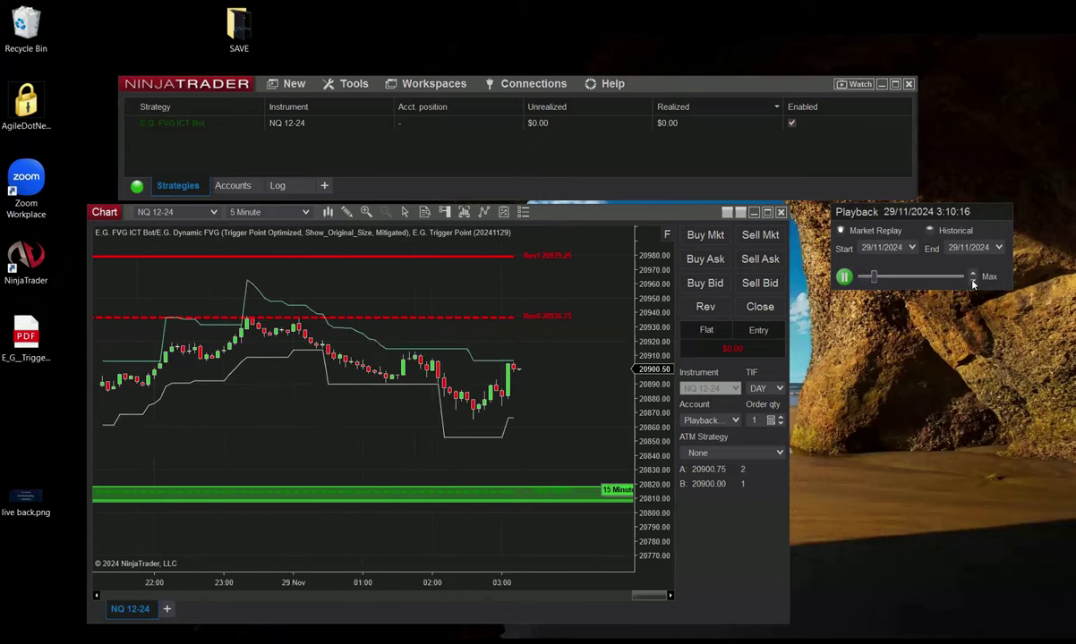
Reduce the replay speed from Max to 500x or lower as price approaches the green 15-minute zone.
click(973, 282)
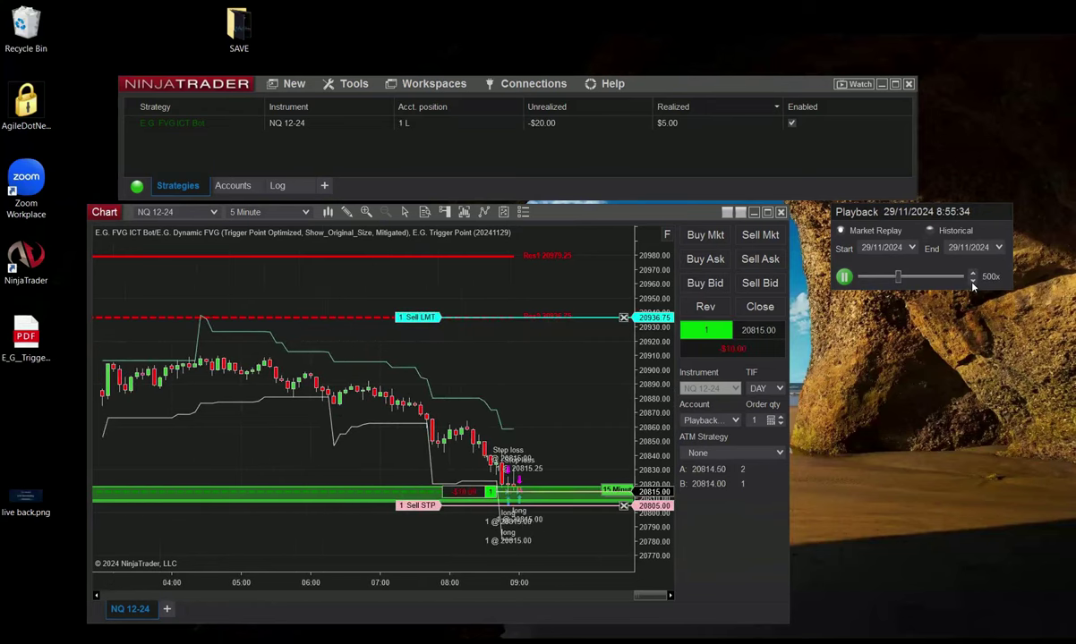
click(973, 283)
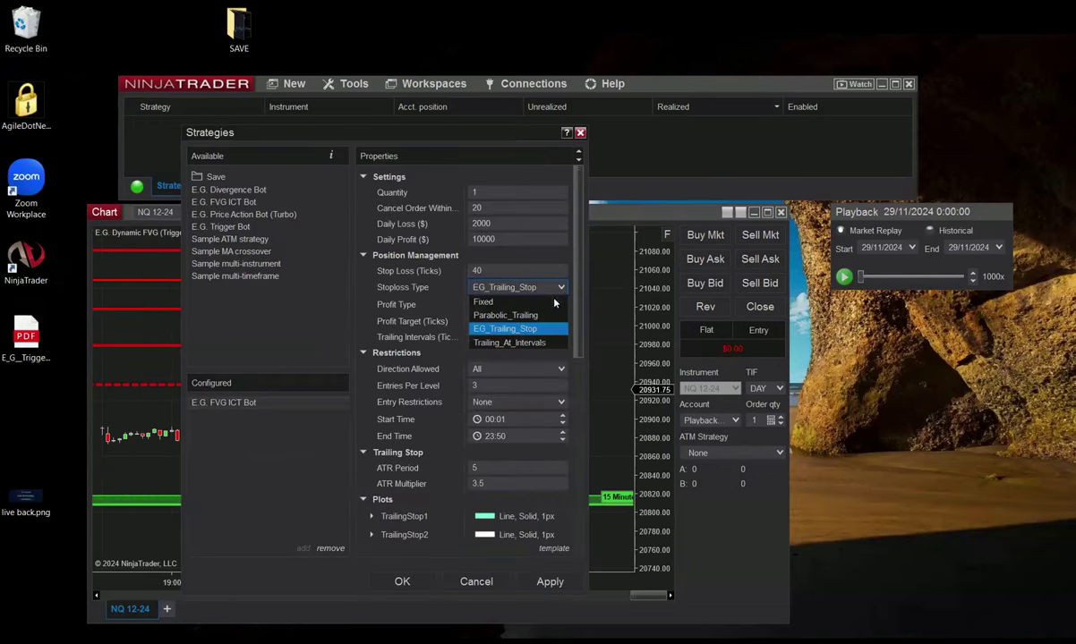
Add the E.G. FVG ICT Bot strategy with a Fixed 40-tick stop loss and profit type On_Next_TriggerPoint.
click(548, 302)
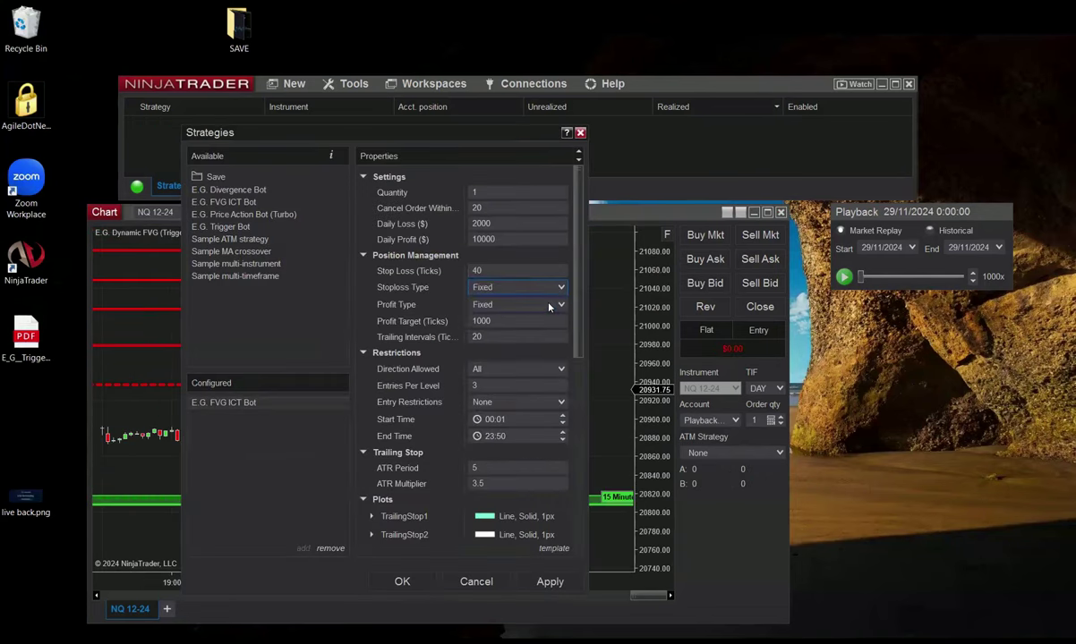
click(549, 306)
click(541, 347)
click(417, 584)
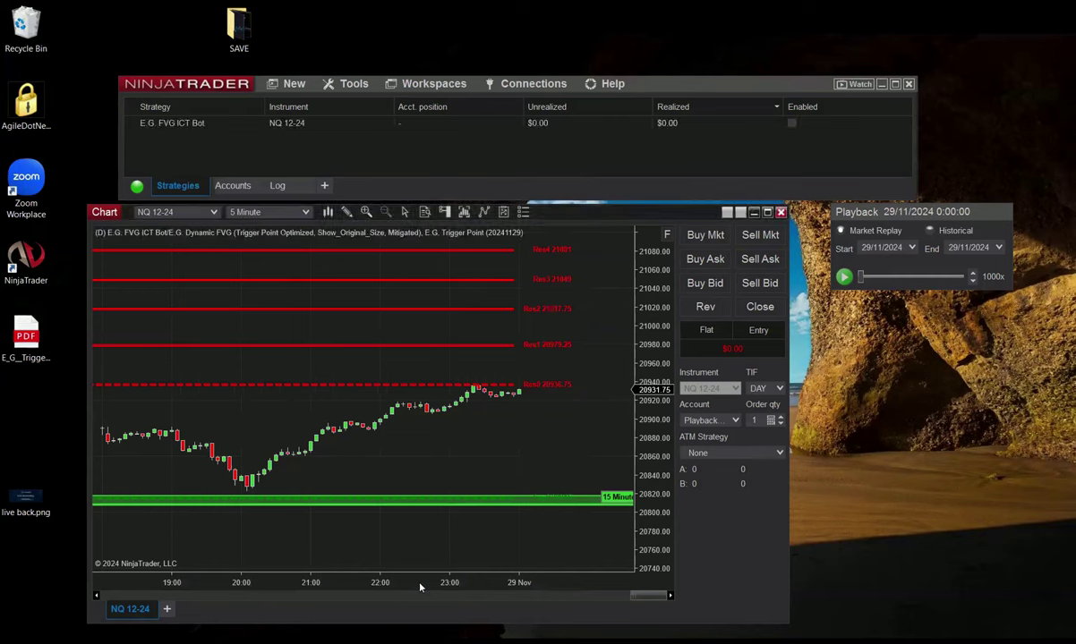
Lower the playback speed to 30x, start the replay and enable the E.G. FVG ICT Bot strategy.
click(972, 280)
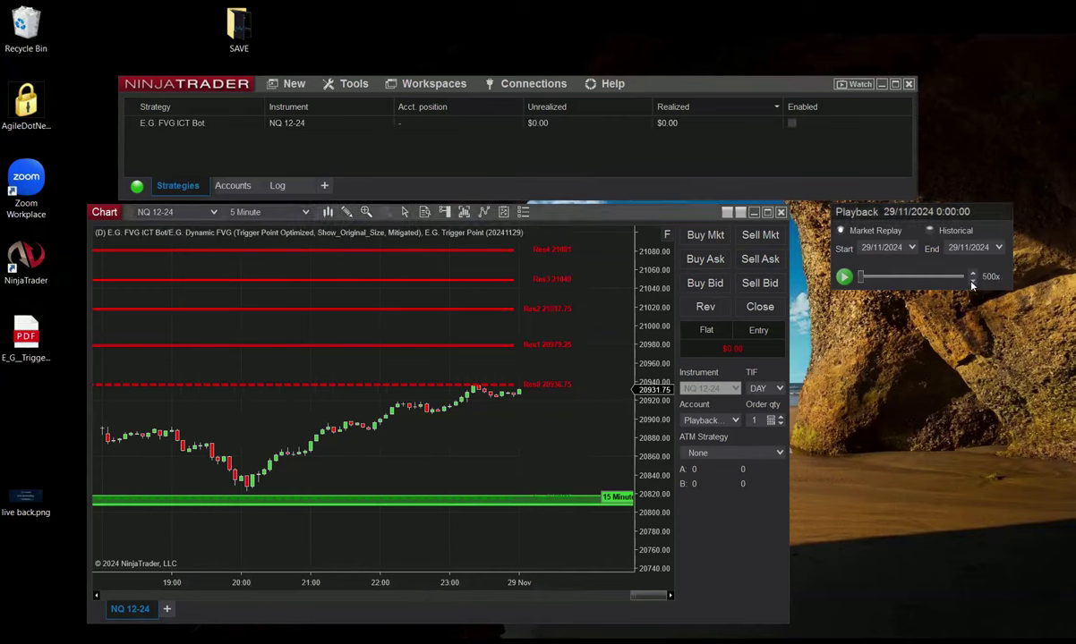
click(843, 277)
click(794, 131)
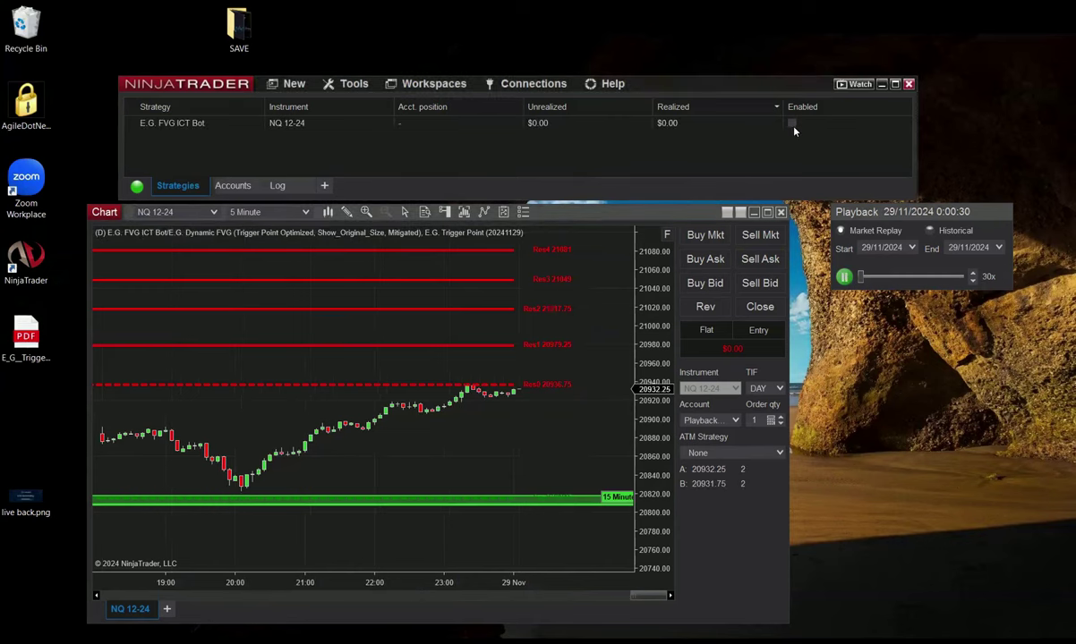
click(791, 125)
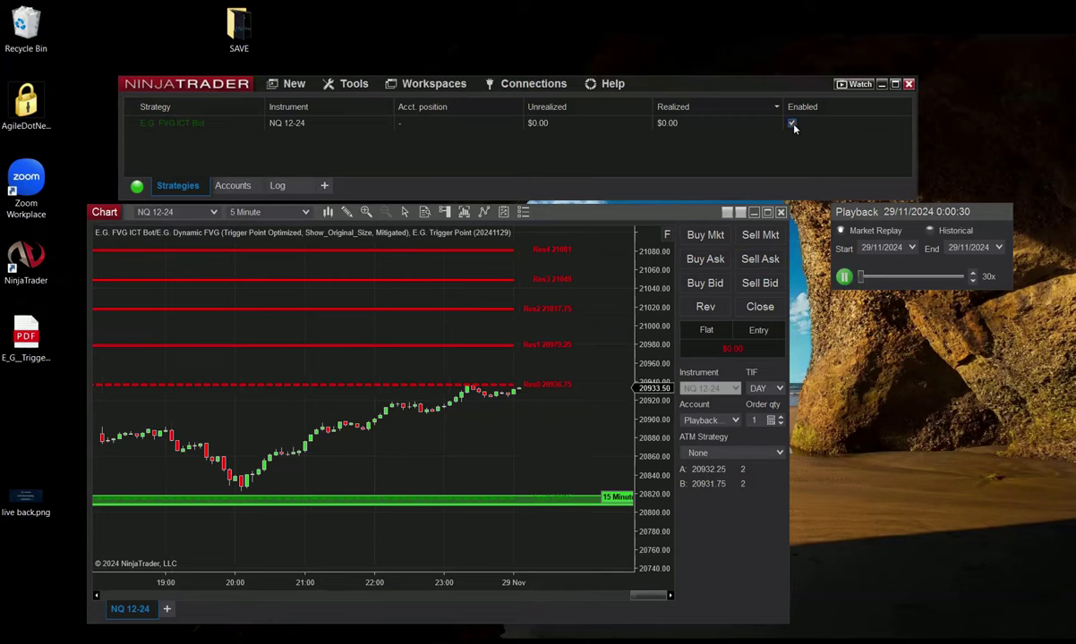
Vary the replay speed between 50x and 1000x to follow the long trade from its entry at the green zone to its profit target.
click(971, 275)
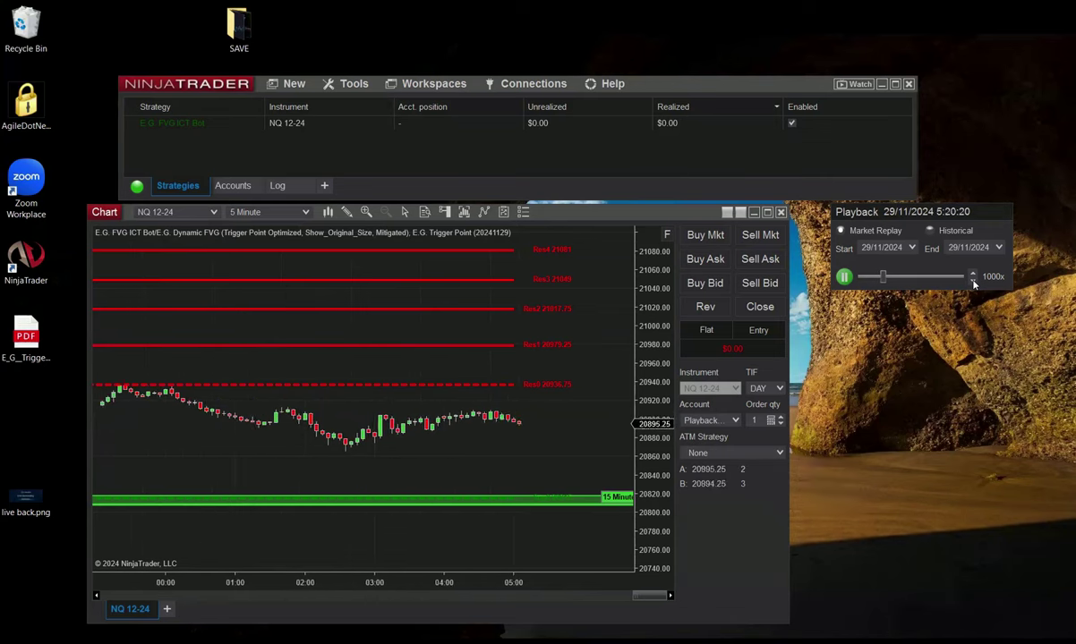
click(972, 282)
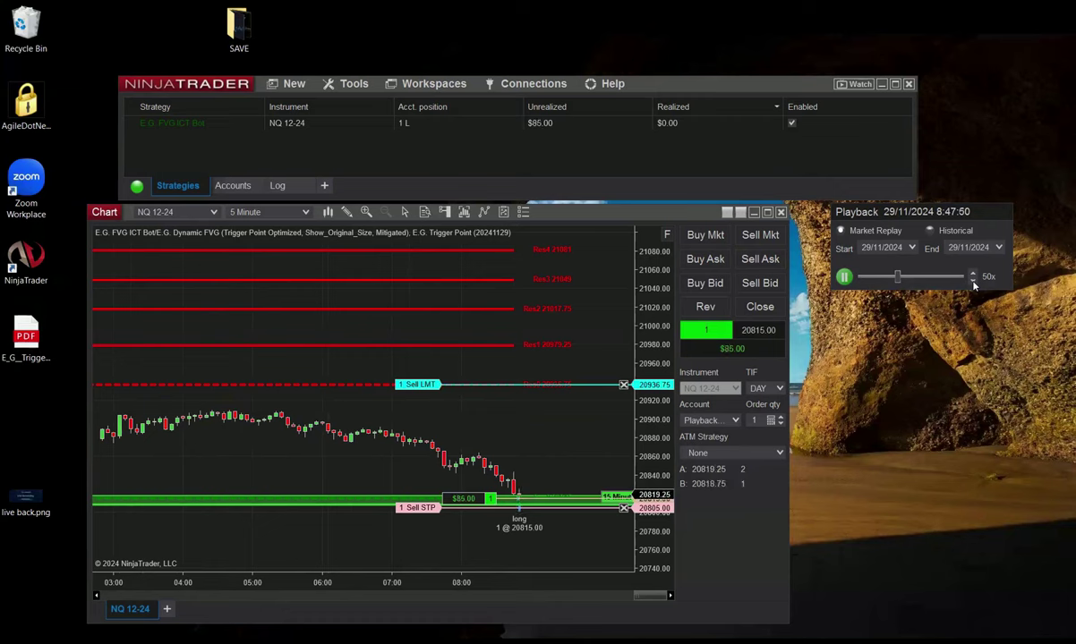
click(972, 278)
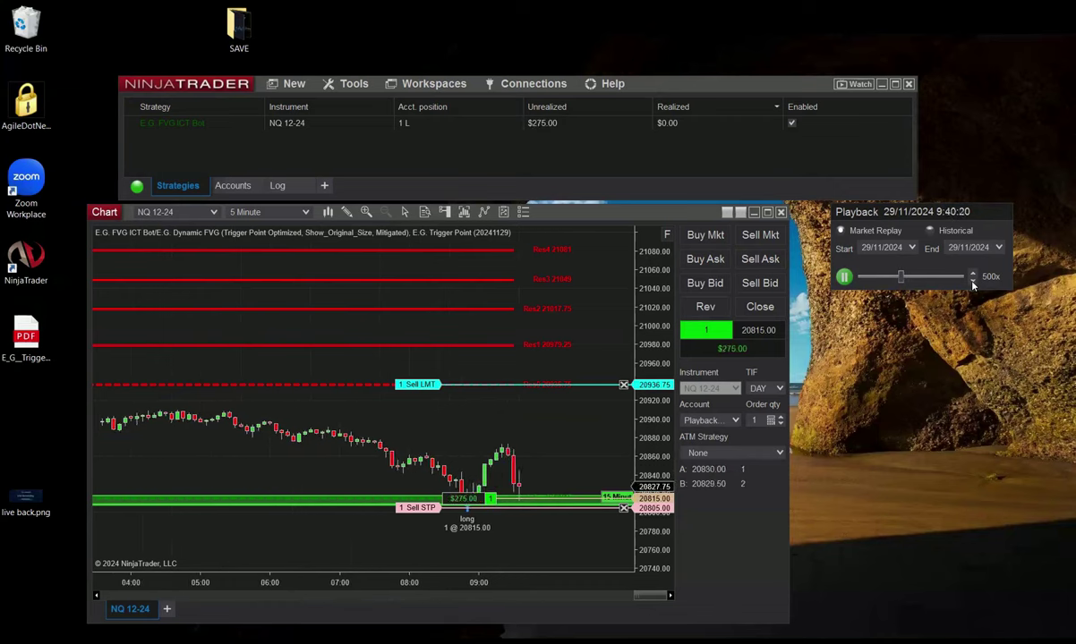
click(972, 281)
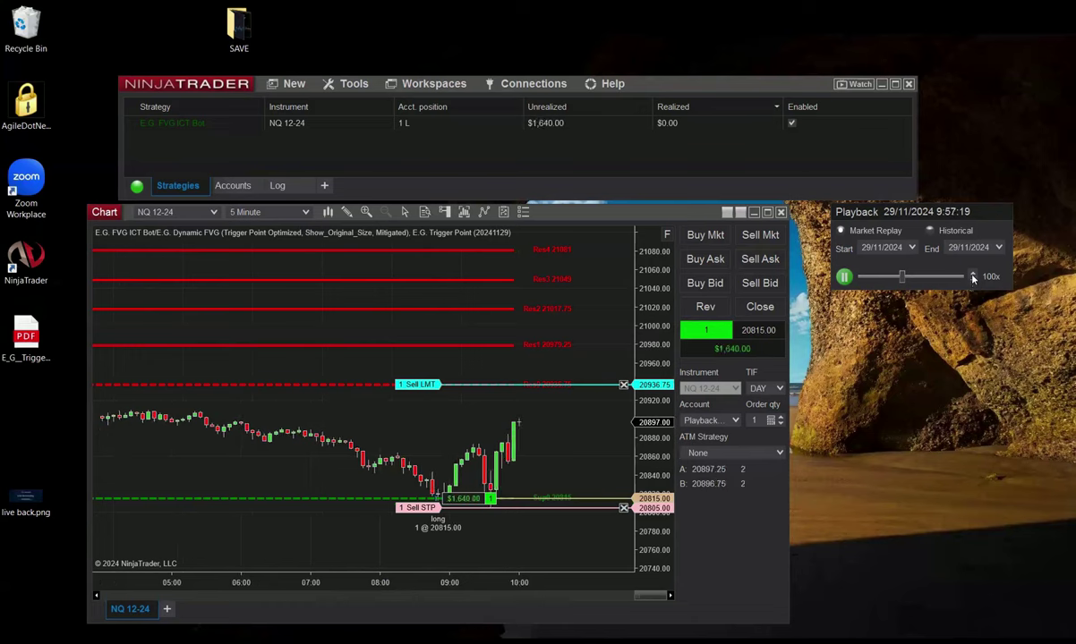
click(973, 277)
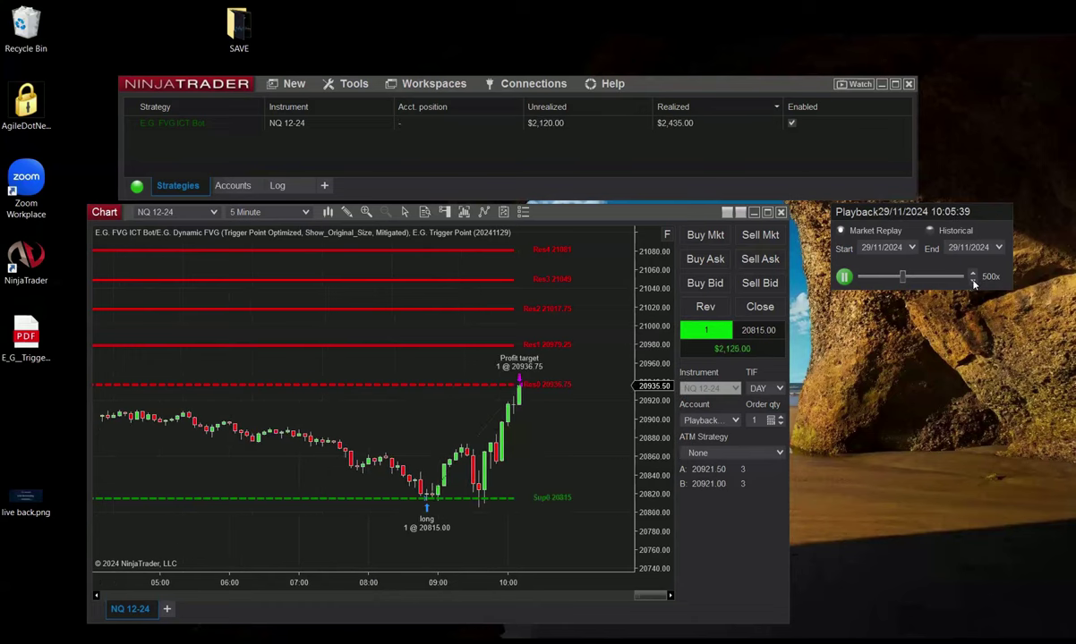
click(972, 281)
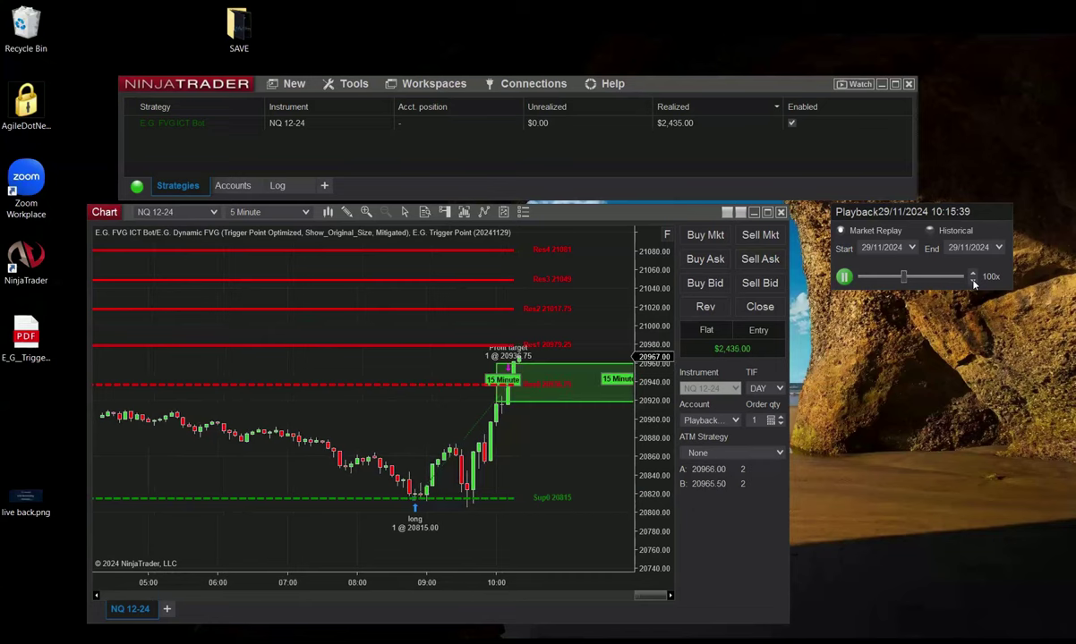
Raise the replay speed to Max and move the Playback window slightly higher on the desktop.
click(972, 277)
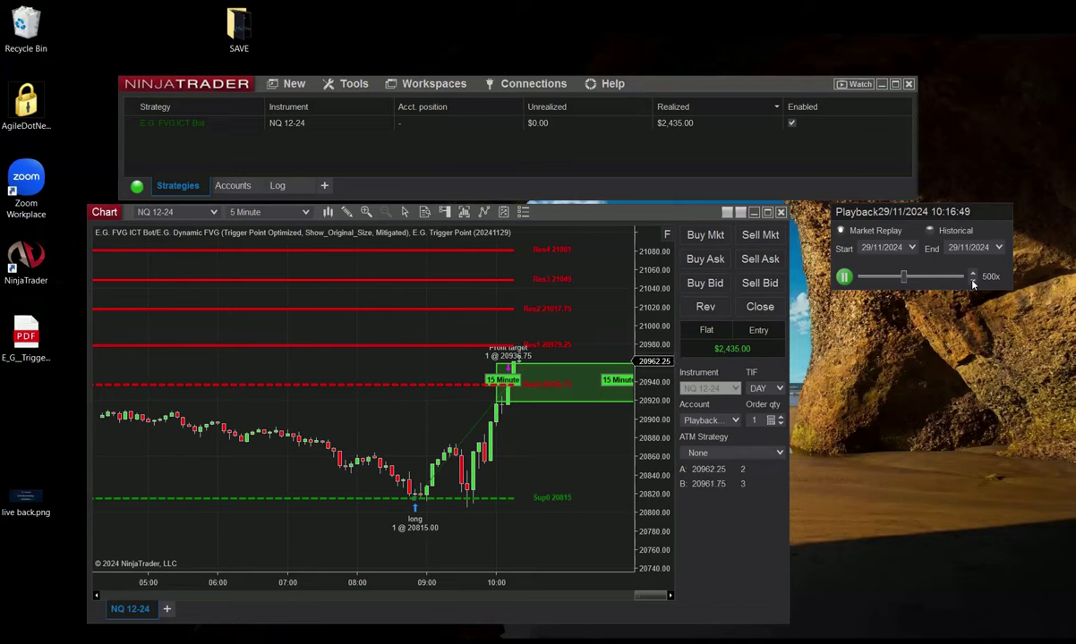
click(973, 276)
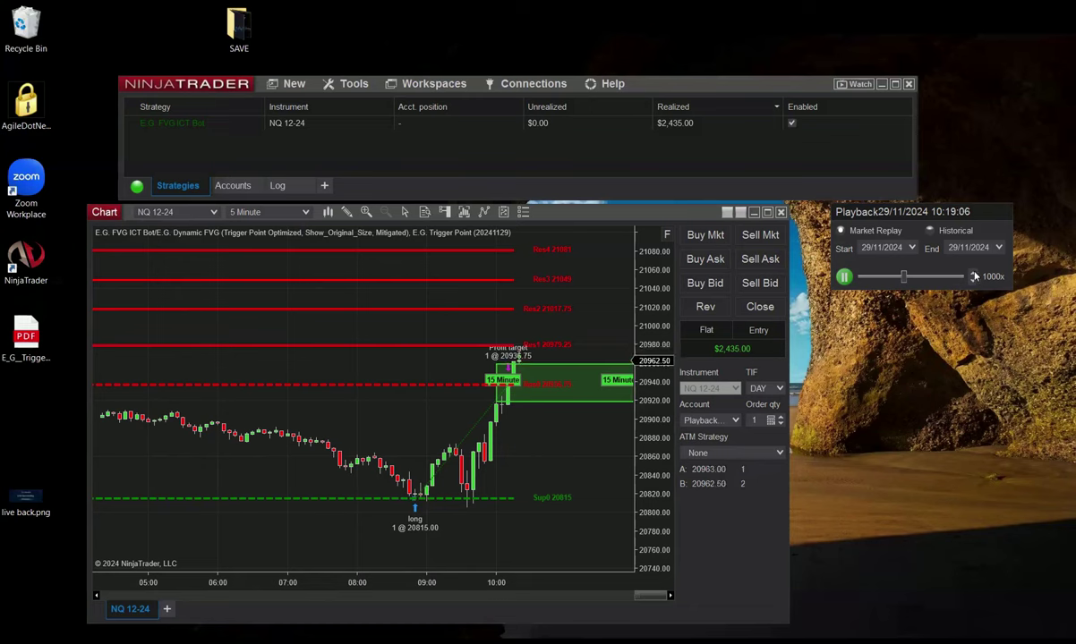
click(973, 275)
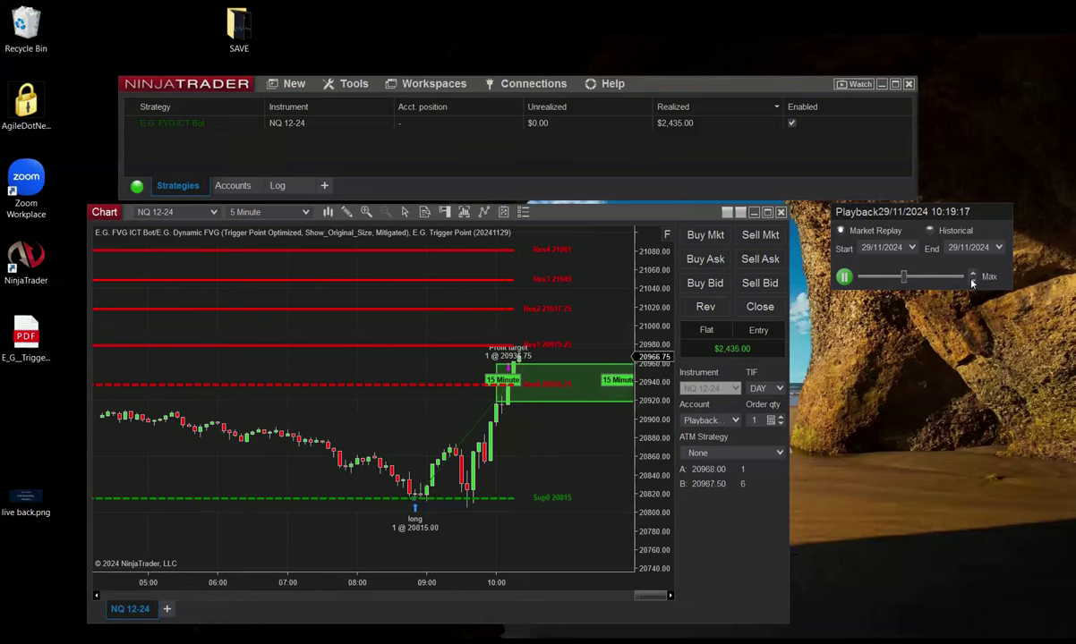
drag(973, 283, 970, 250)
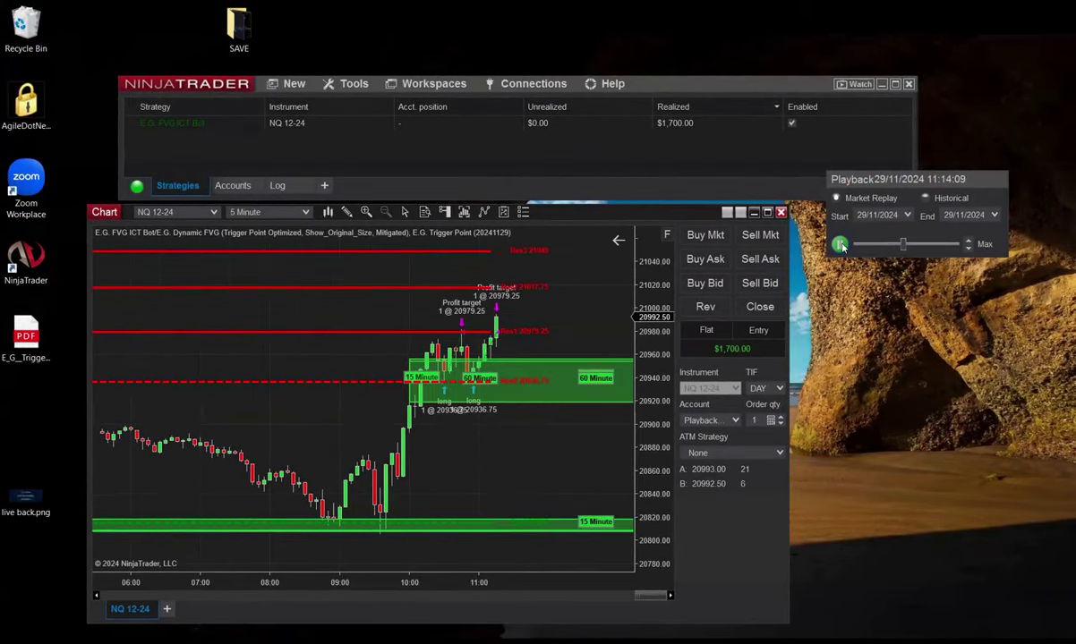
Turn on loading of the previous 1d to 5d levels in the chart's E.G. Trigger Point indicator.
right_click(345, 259)
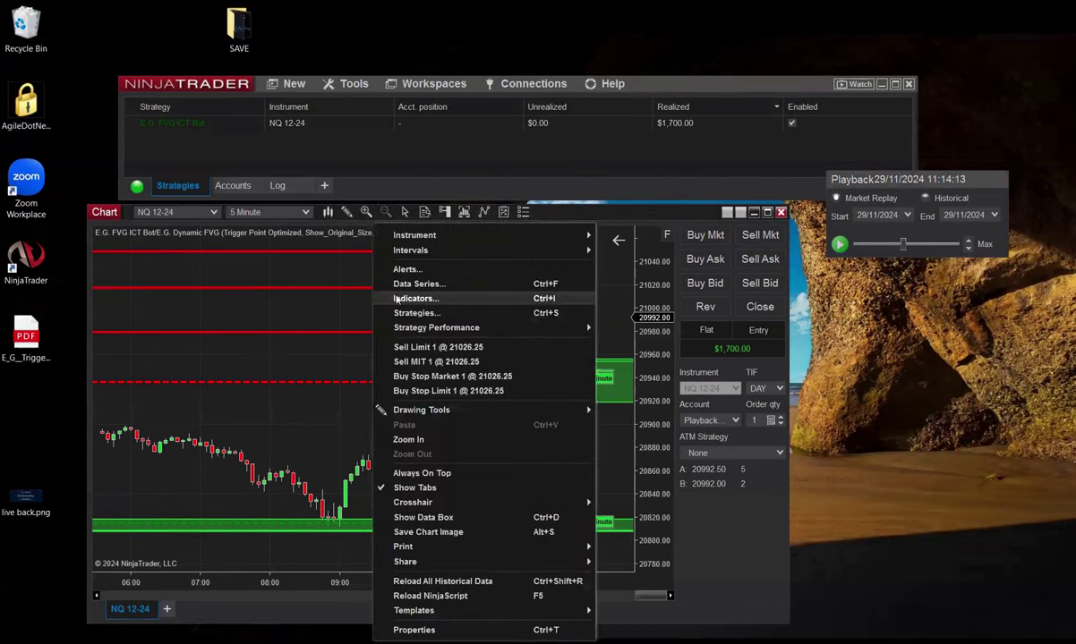
click(396, 300)
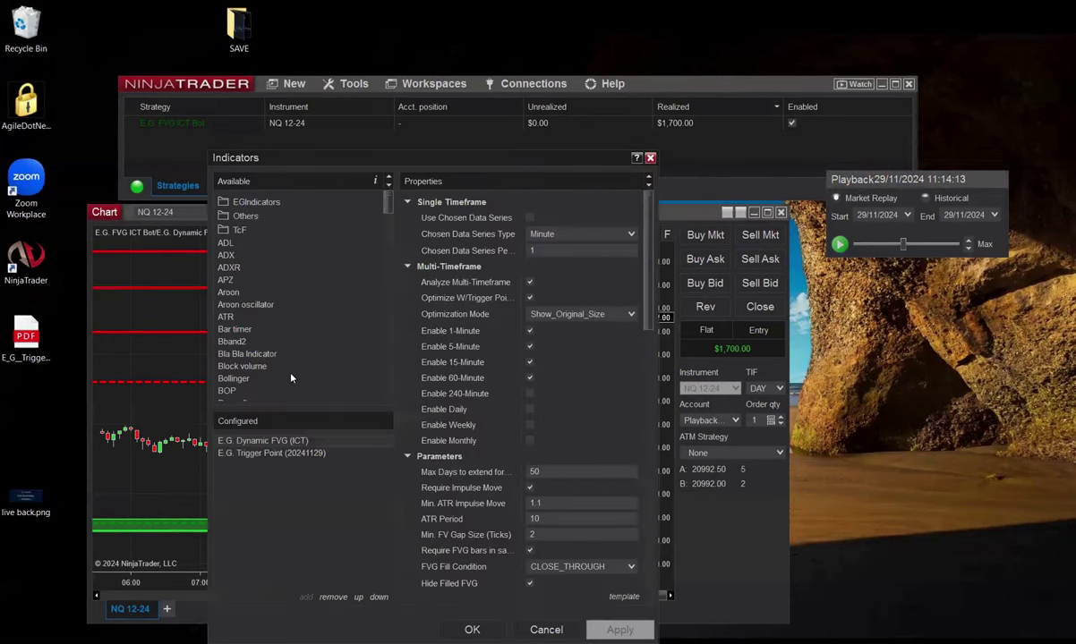
click(292, 452)
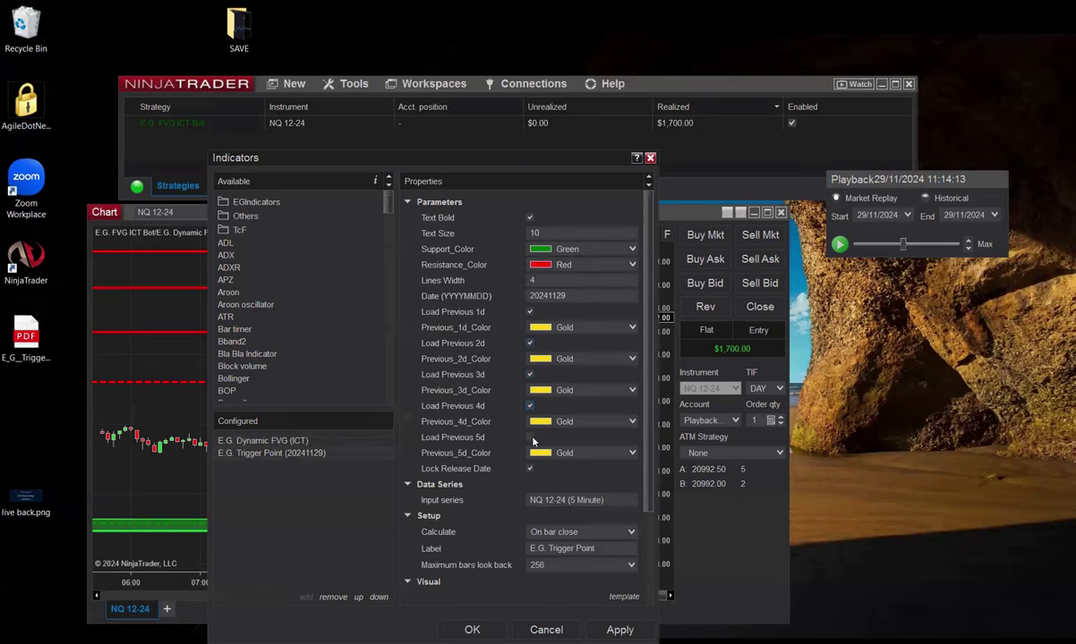
click(471, 630)
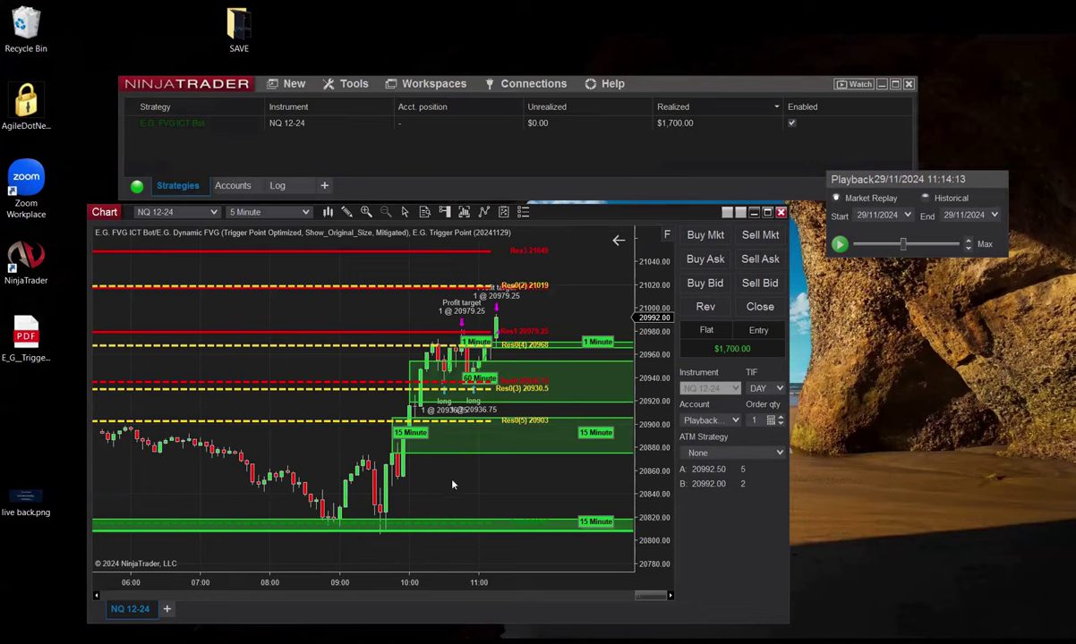
Rewind the NQ 12-24 replay to 0:00:00 on 29/11/2024 with the previous days' levels loaded.
drag(458, 490, 556, 482)
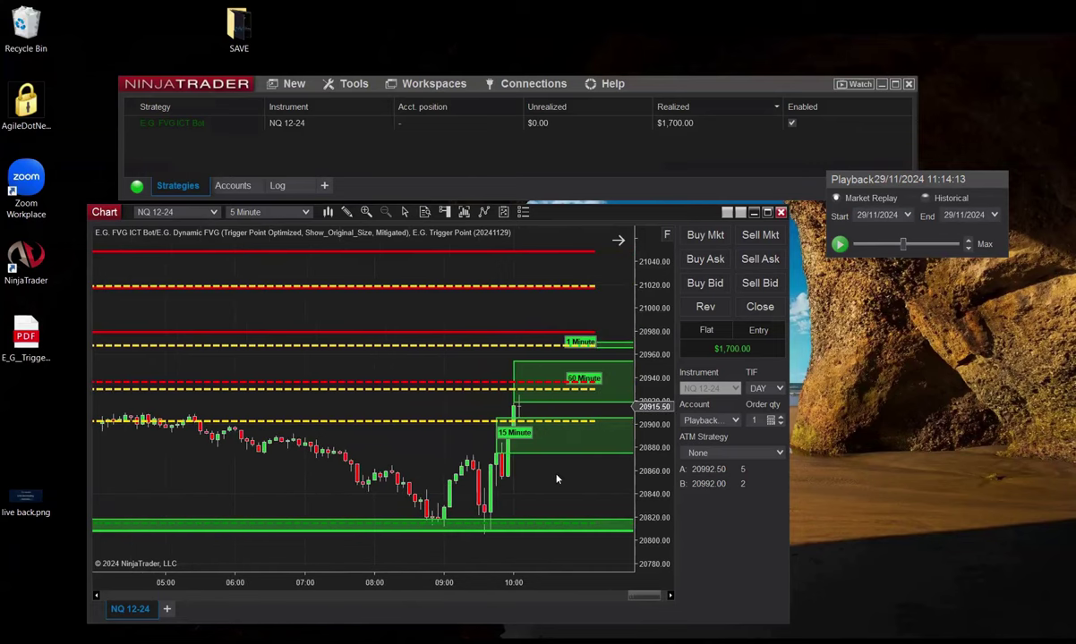
click(840, 245)
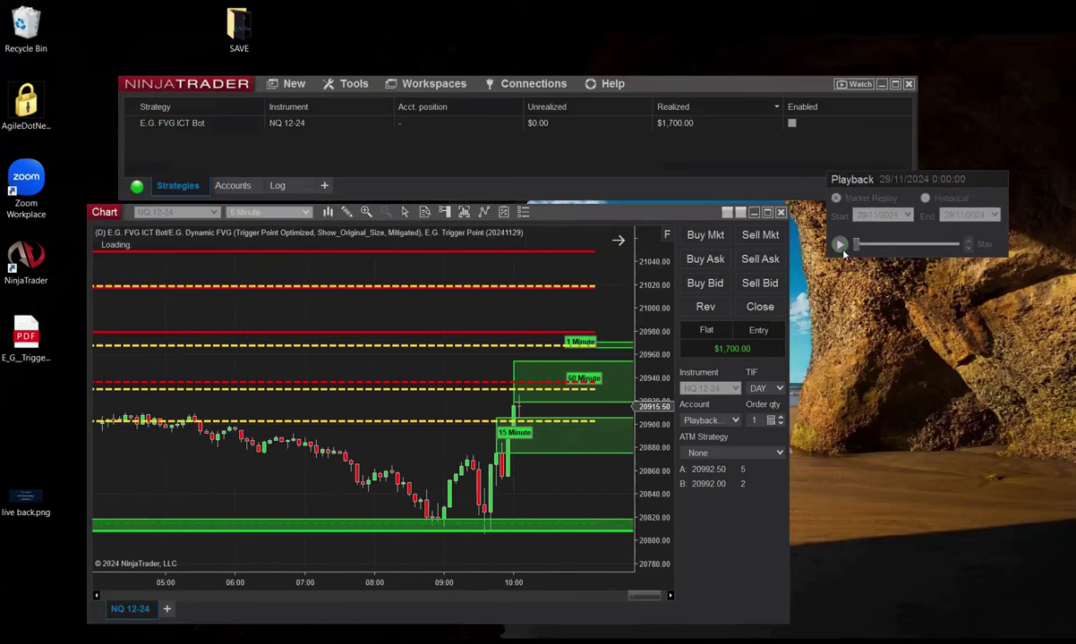